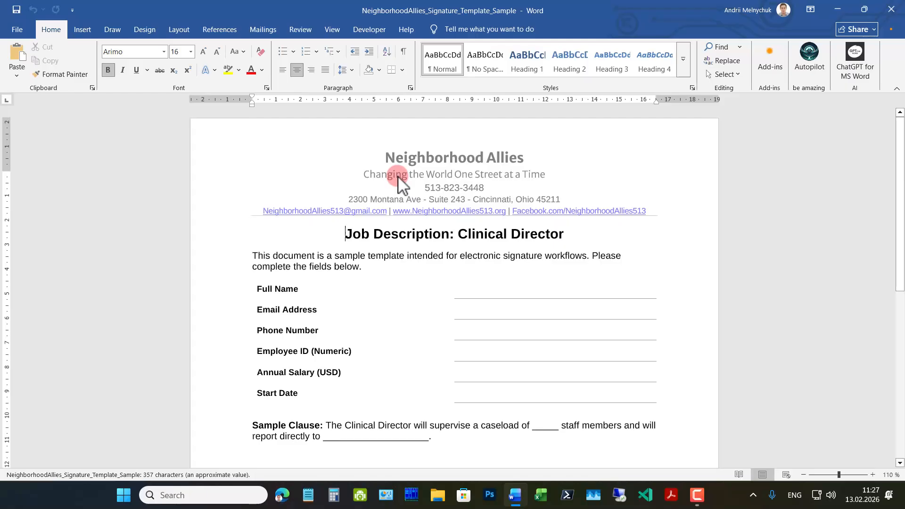
Step: Add a blank line above and below the title "Job Description: Clinical Director"
double_click(403, 175)
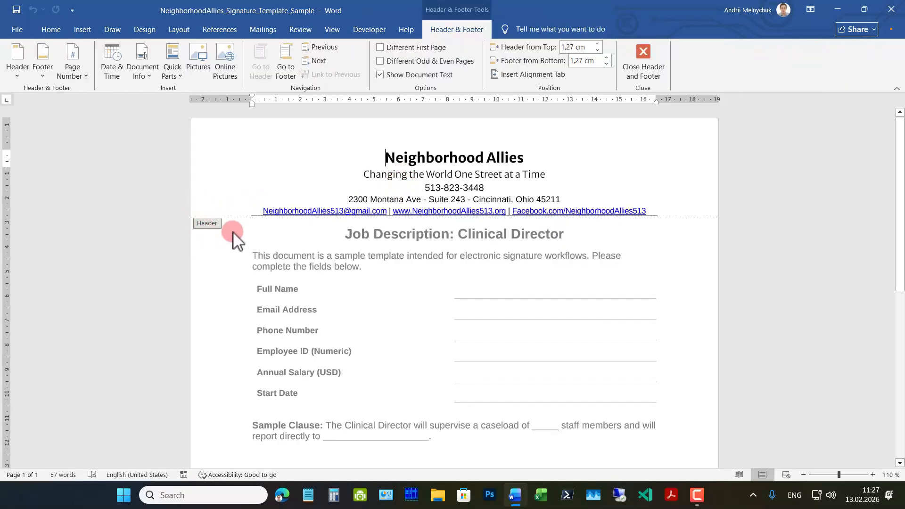
double_click(354, 248)
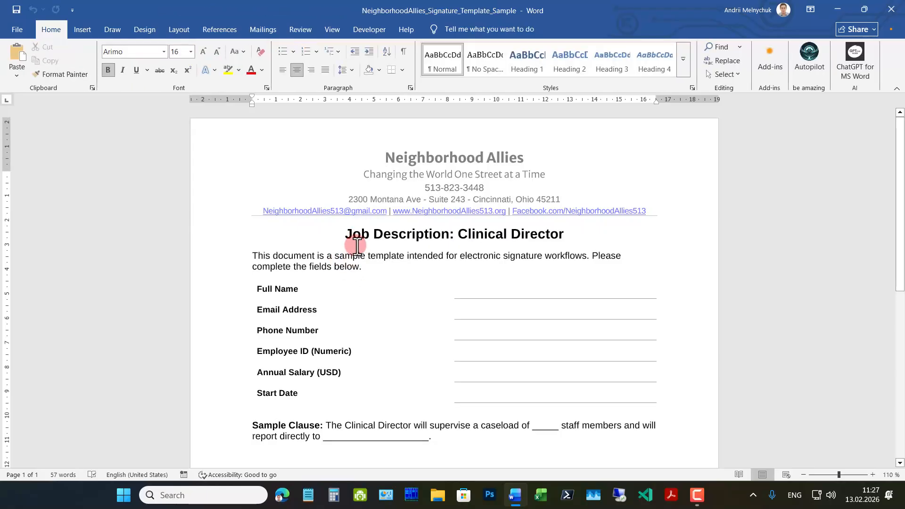
click(343, 234)
key(Return)
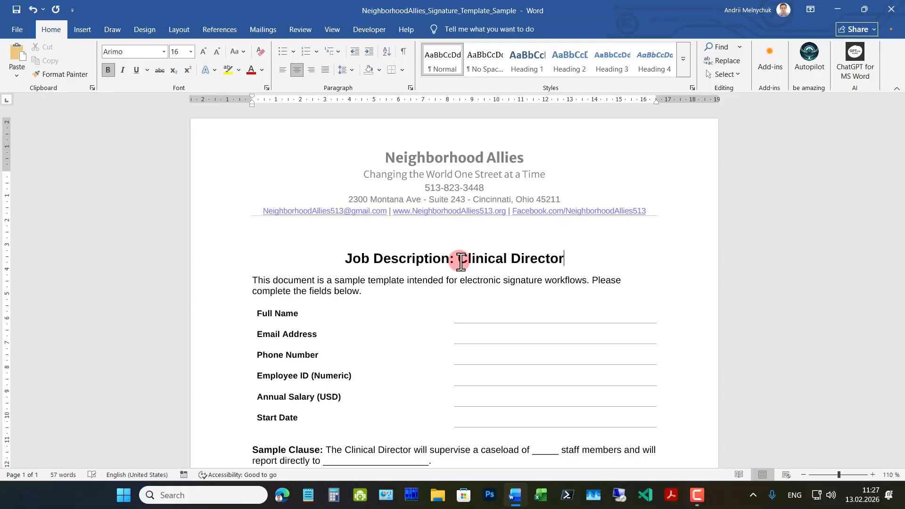
key(Return)
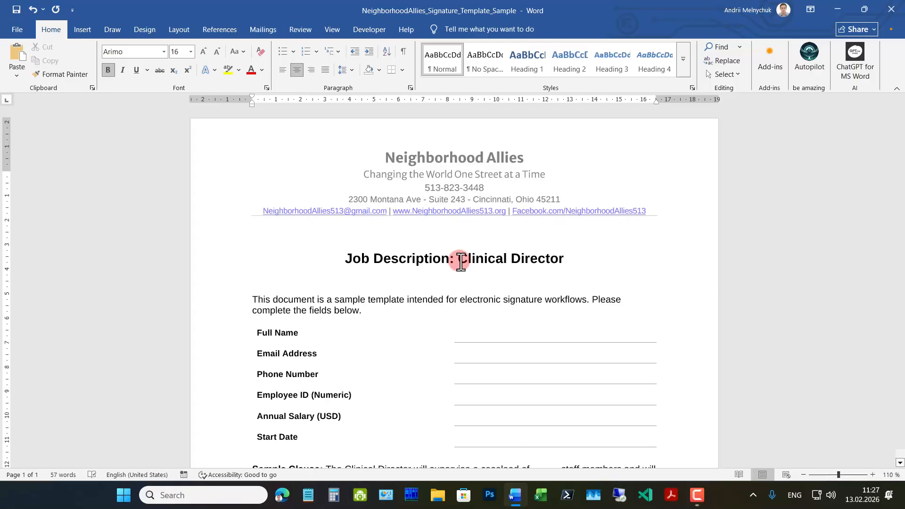
Step: Add one more blank line above the bold Signature heading below the sample clause
click(415, 302)
click(506, 336)
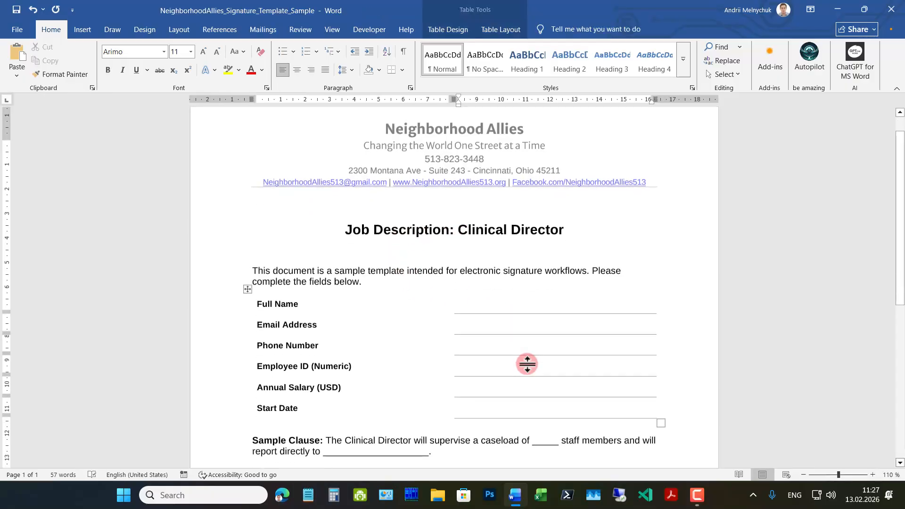
scroll(526, 364, down, 2)
scroll(531, 369, down, 2)
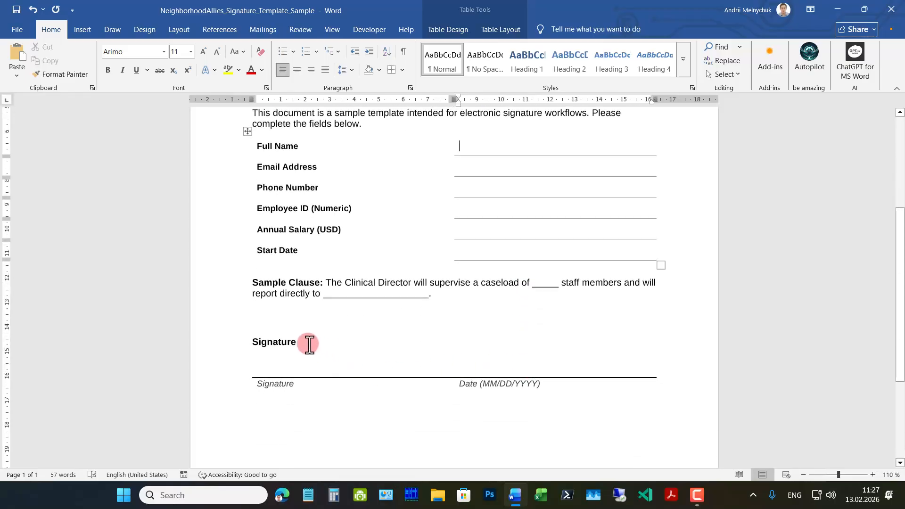
click(316, 327)
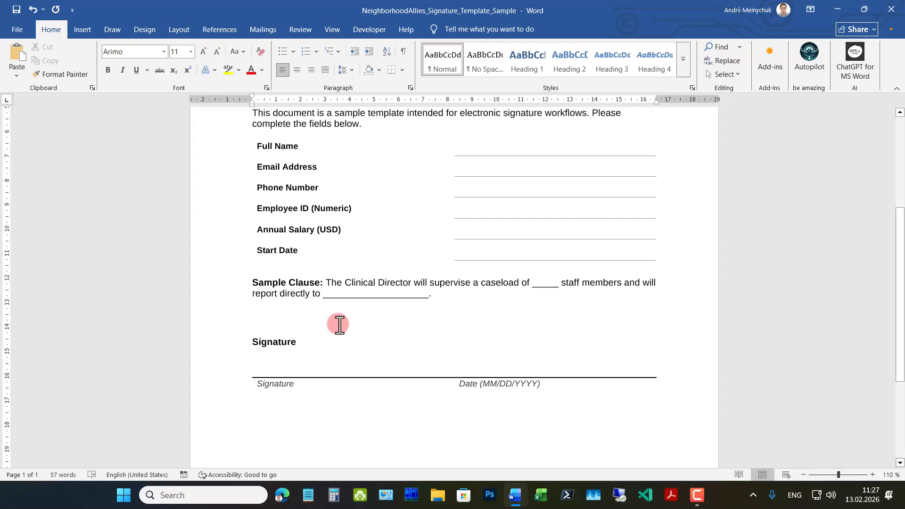
key(Return)
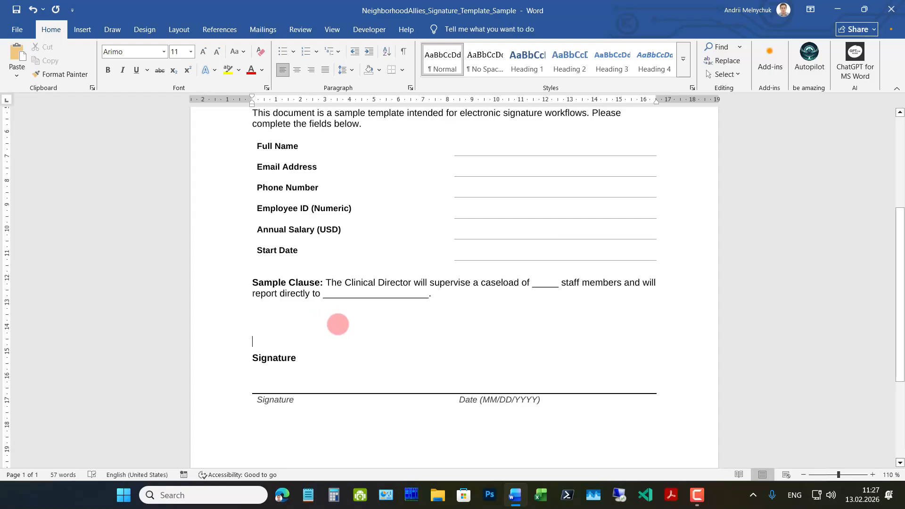
Step: Print the document with Microsoft Print to PDF and save it as a PDF named NeighborhoodAllies_Signature_Template_Sample
scroll(337, 324, up, 6)
scroll(341, 326, down, 10)
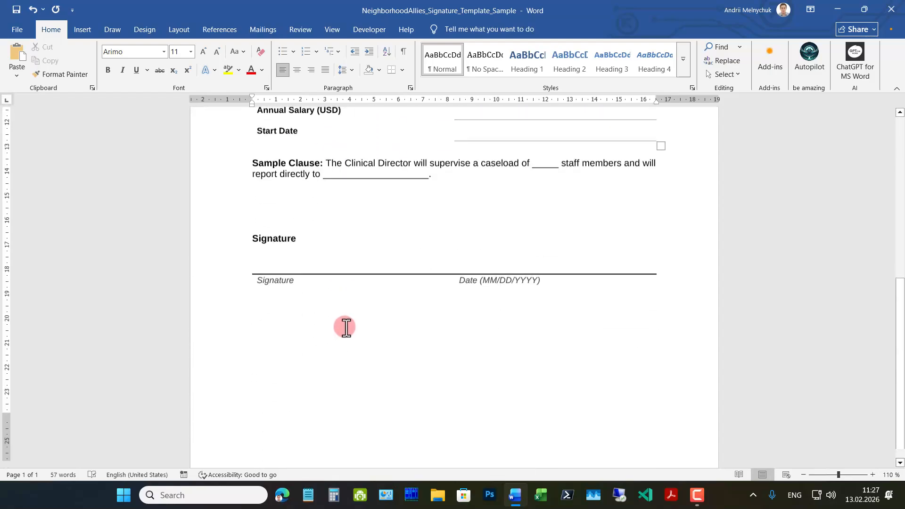
scroll(346, 327, up, 5)
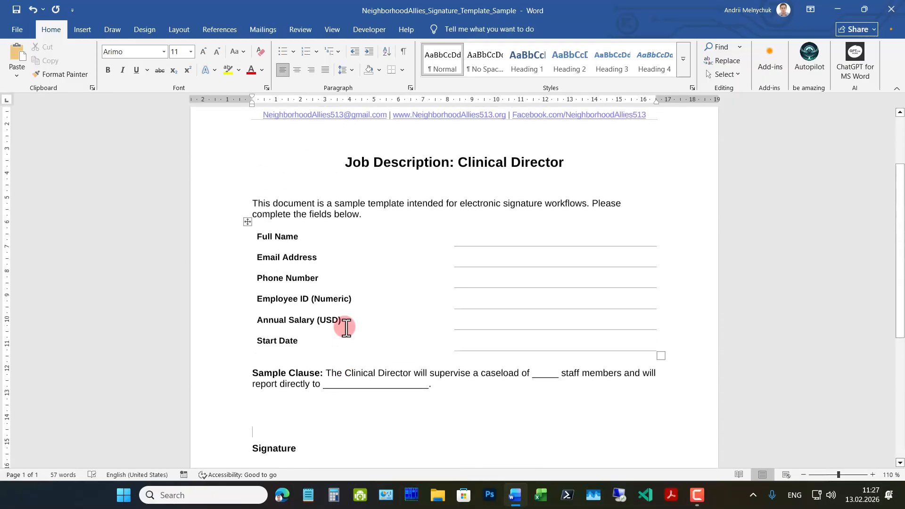
scroll(346, 327, up, 3)
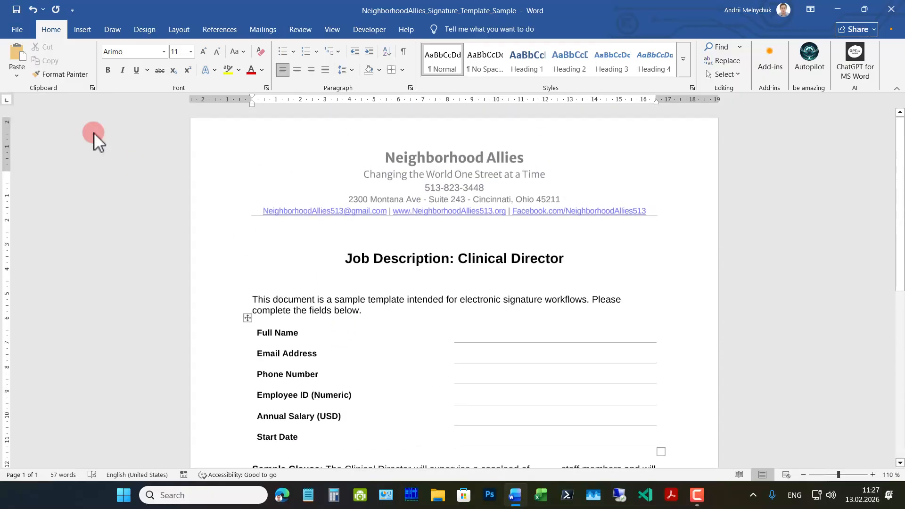
click(17, 30)
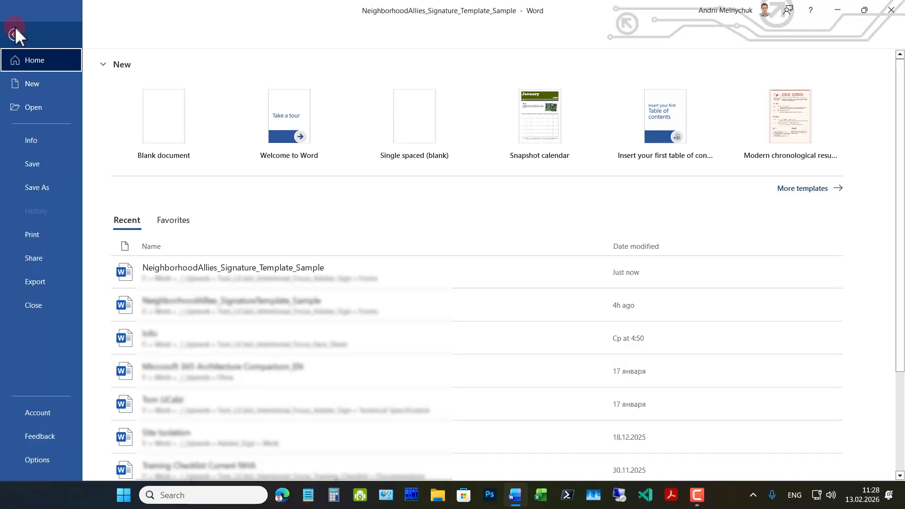
click(31, 234)
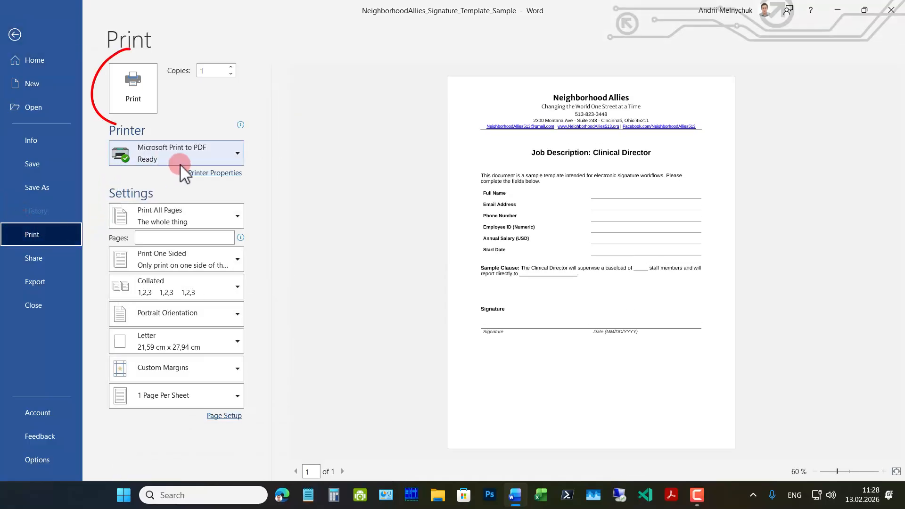
click(128, 85)
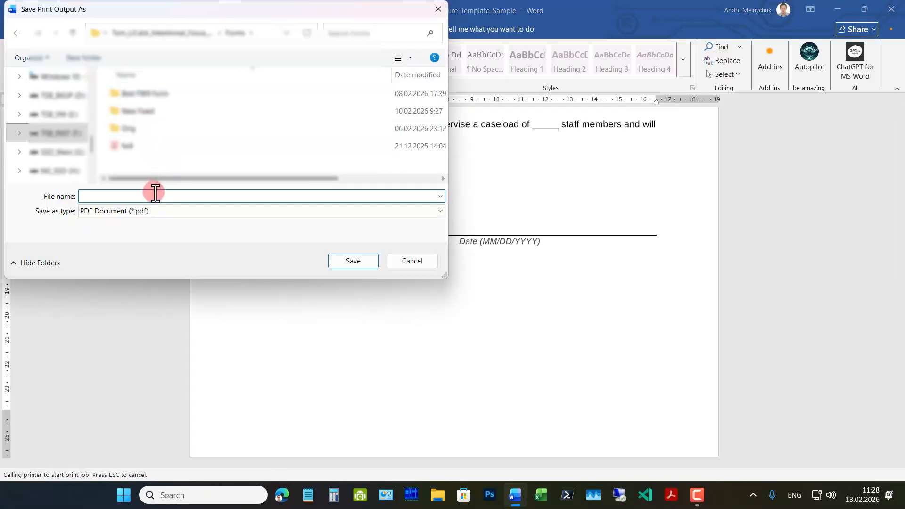
text(NeighborhoodAllies_Signature_Template_Sample)
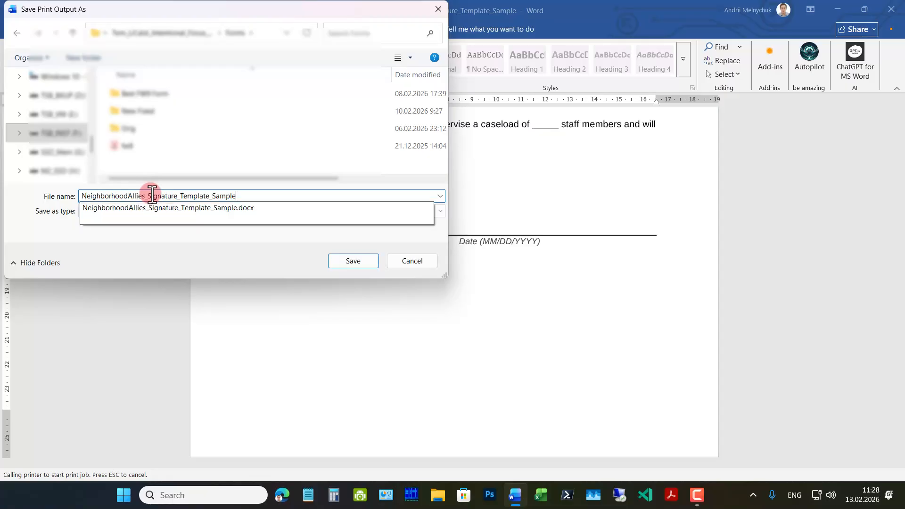
click(270, 240)
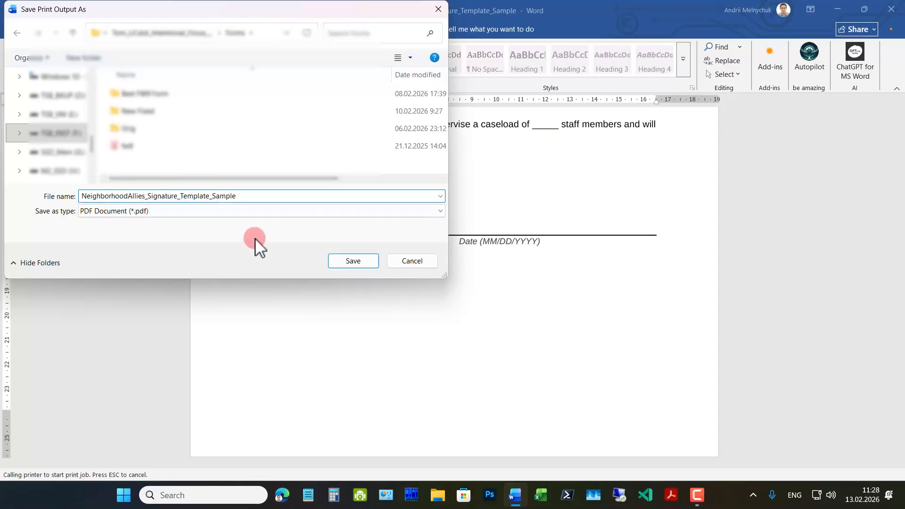
click(137, 212)
click(147, 225)
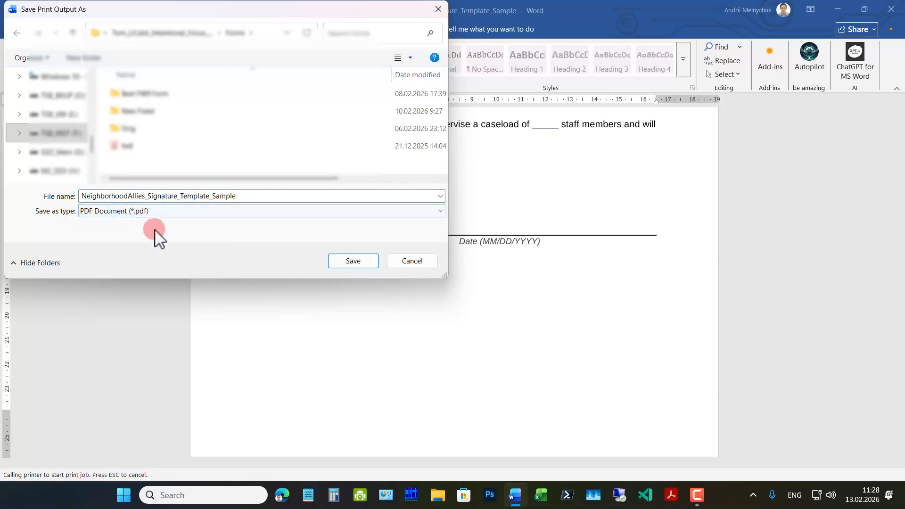
click(356, 264)
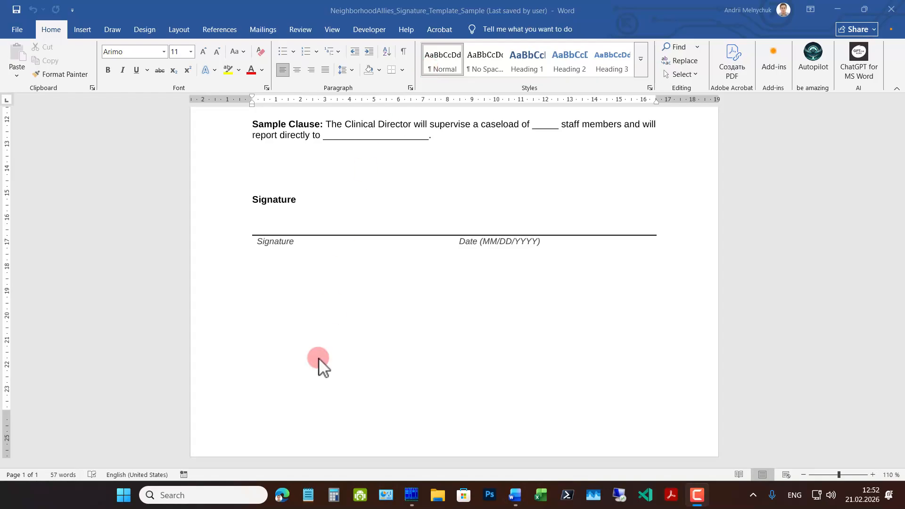
Step: Switch to the Edge browser and open the Adobe Acrobat home page at acrobat.adobe.com/link/home/
click(284, 505)
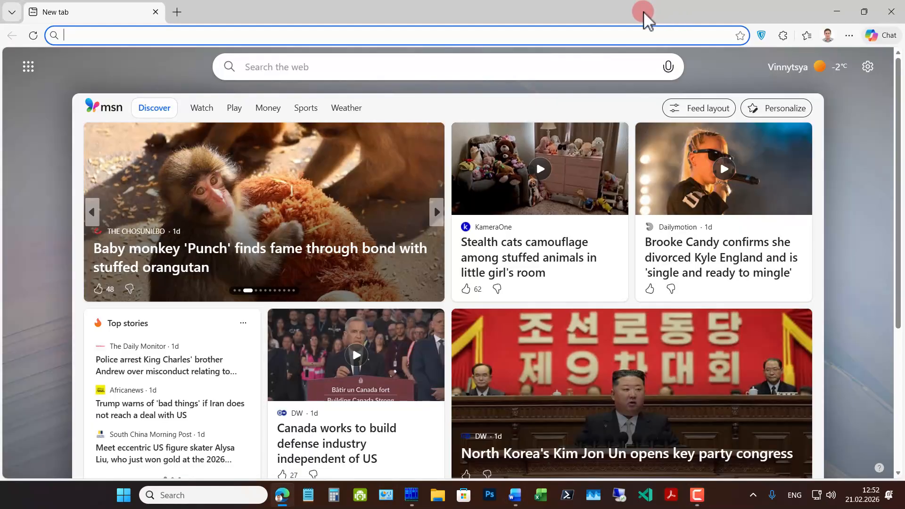
click(101, 35)
text(acrobat.adobe.com/link/home/)
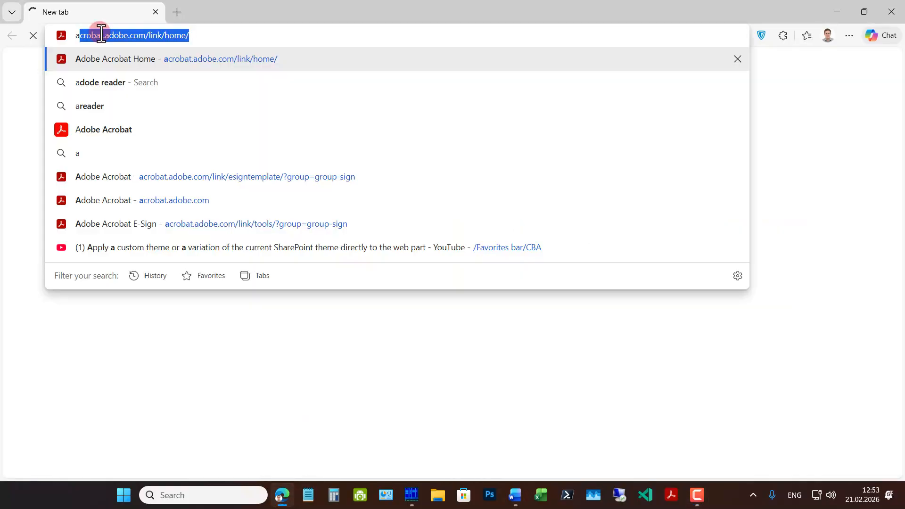
key(Return)
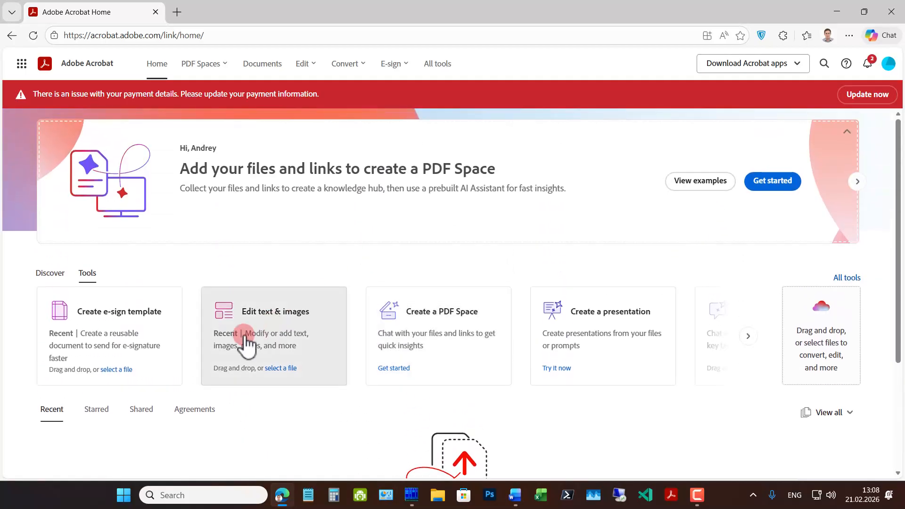
Step: Upload NeighborhoodAllies_Signature_Template_Sample from the computer into the Edit text & images tool
click(281, 369)
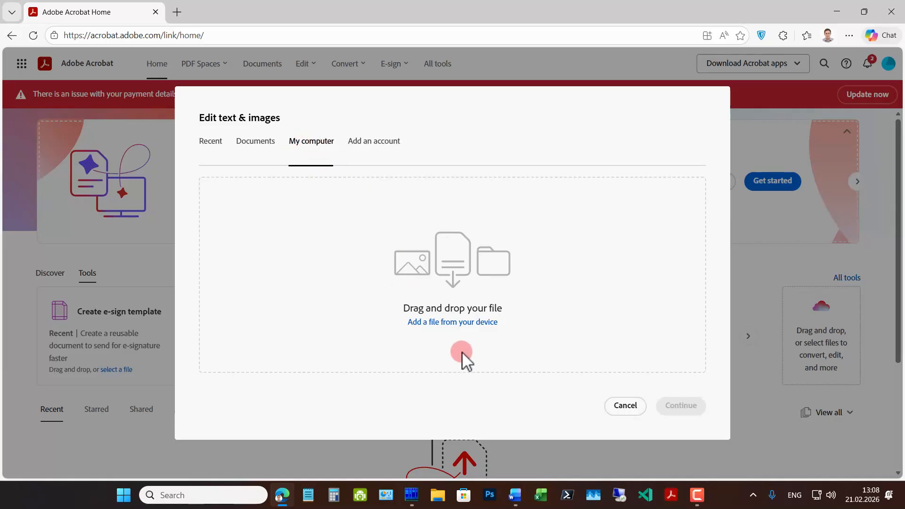
click(452, 325)
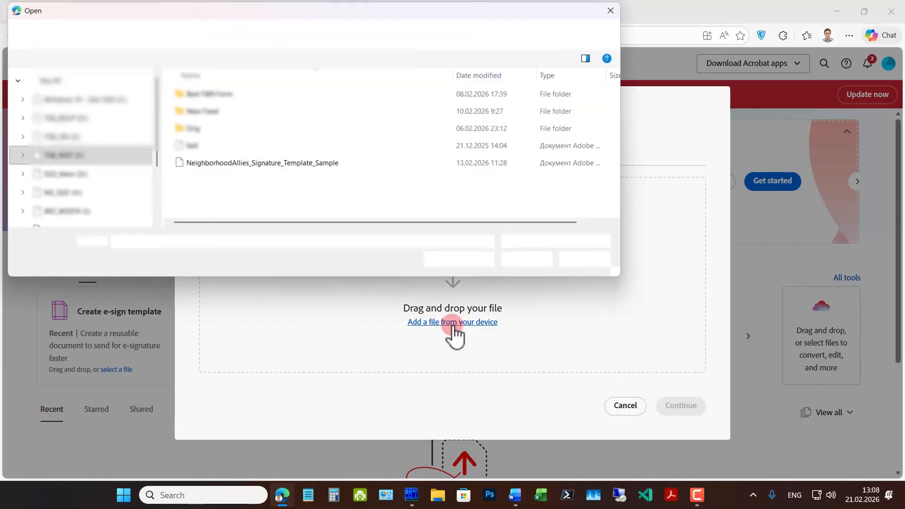
click(245, 167)
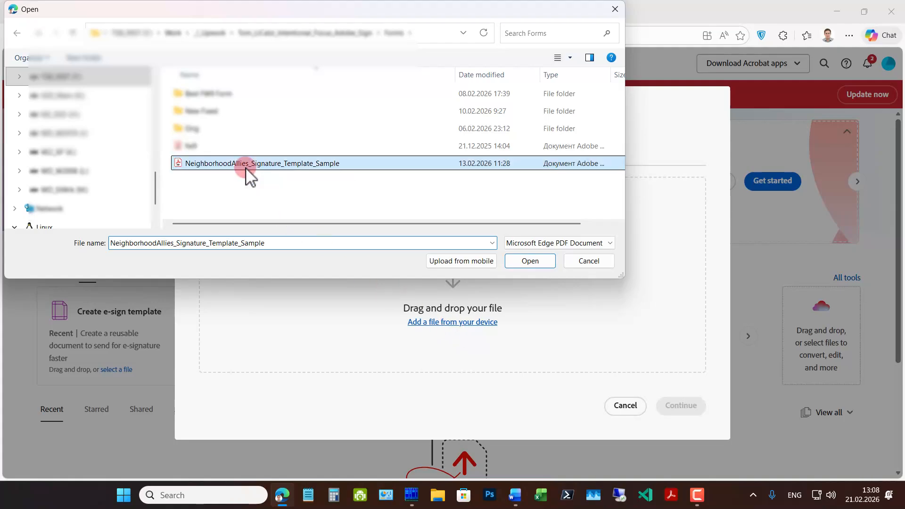
click(524, 262)
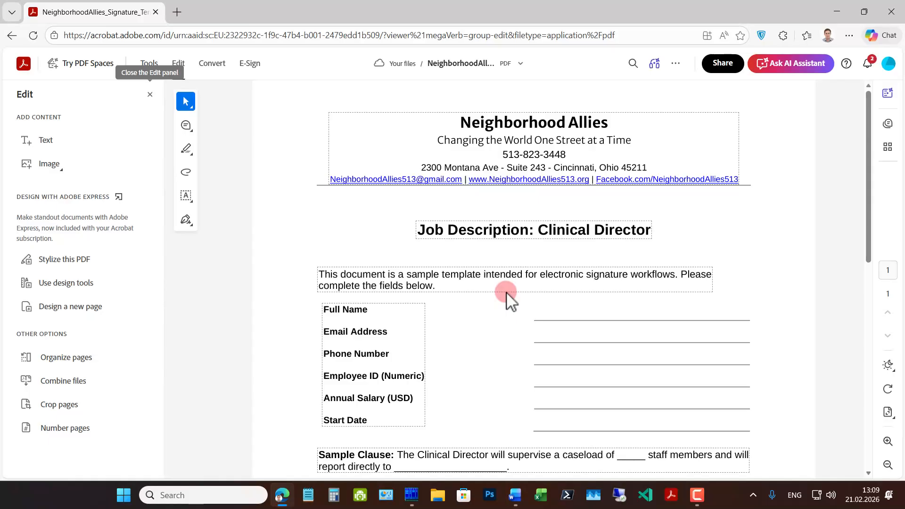
Step: Set the line spacing of the whole Sample Clause paragraph to 2
scroll(507, 294, down, 6)
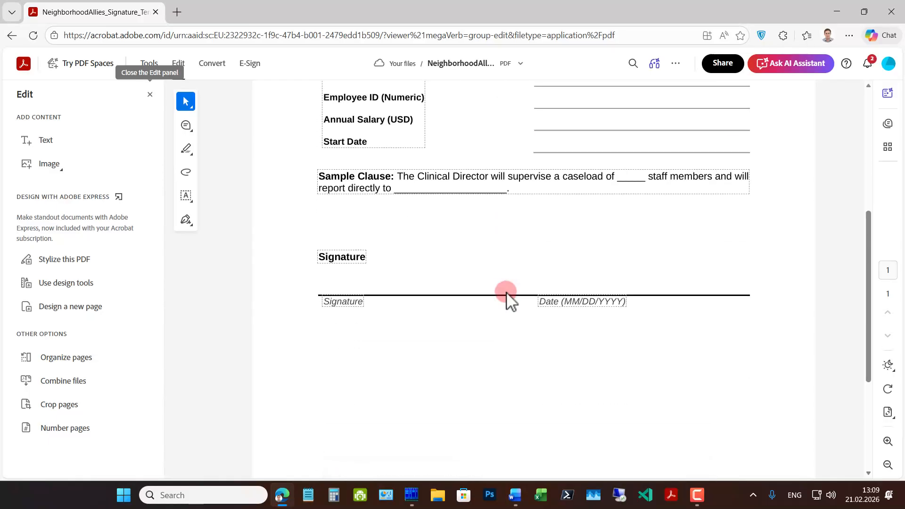
scroll(506, 295, up, 3)
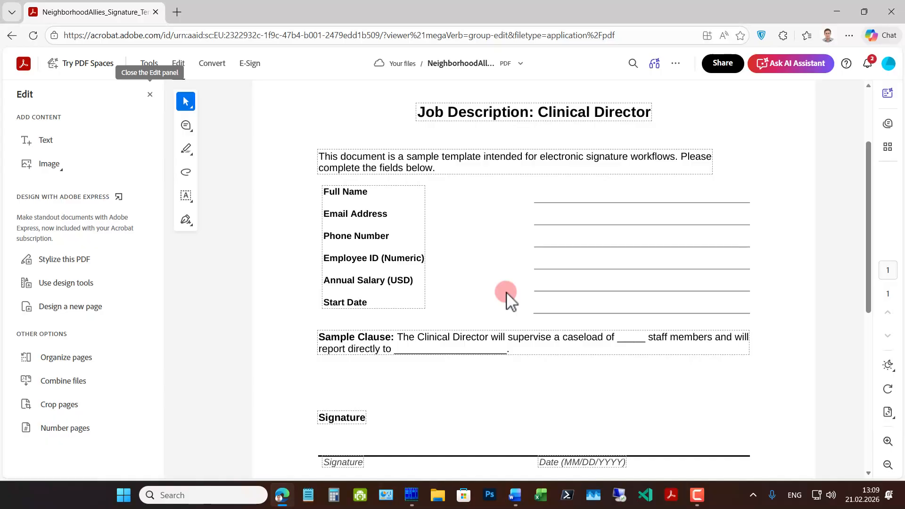
click(502, 348)
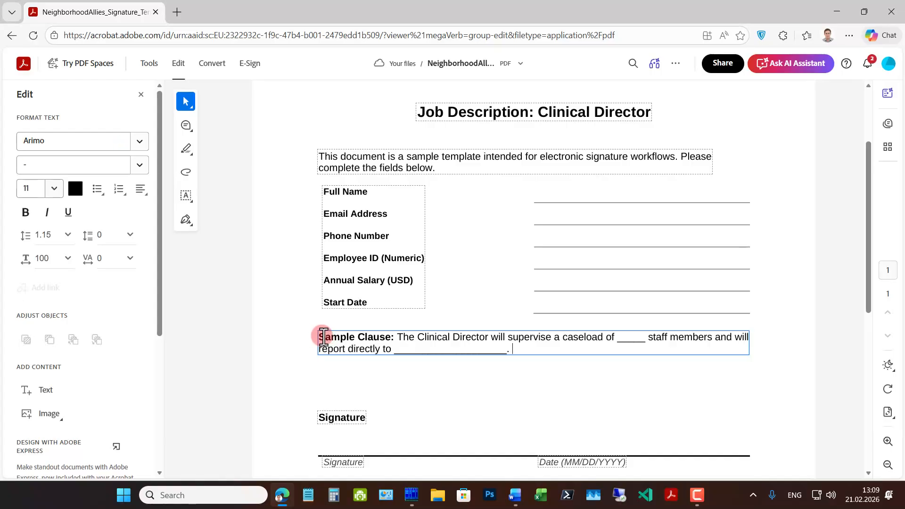
drag(324, 337, 549, 353)
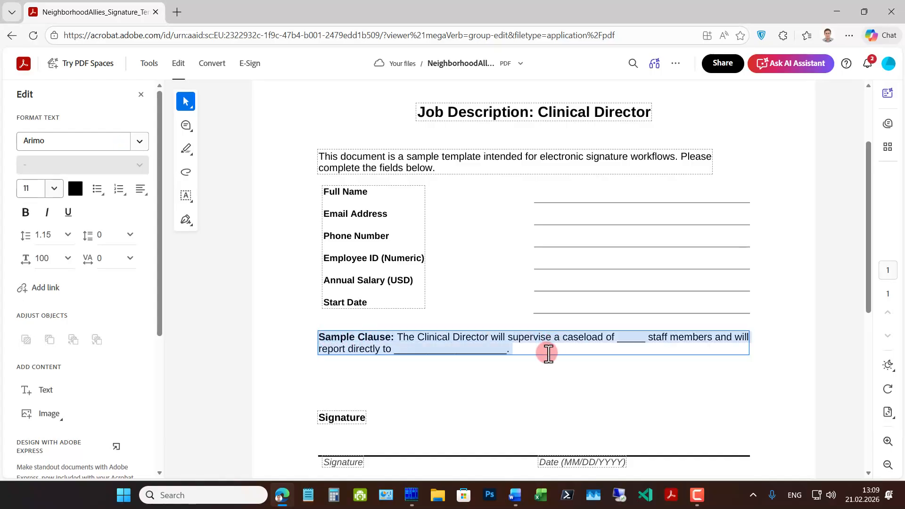
right_click(548, 354)
click(67, 235)
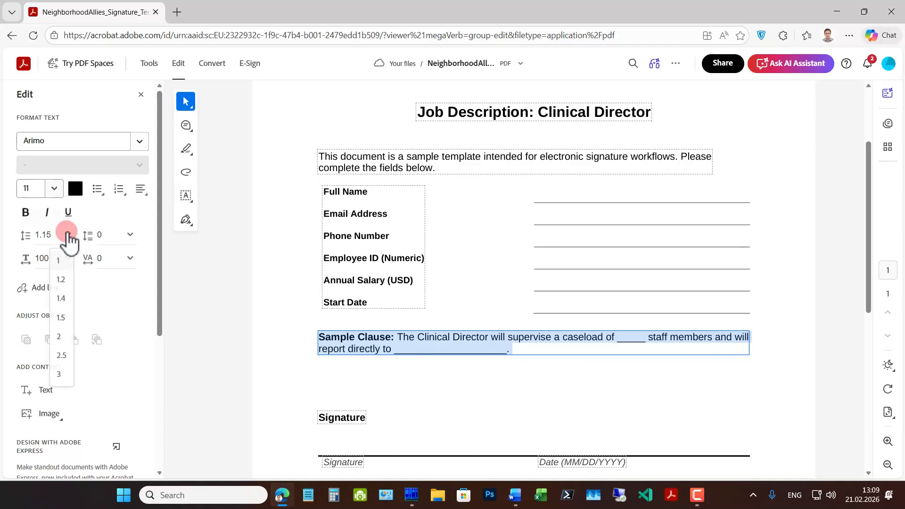
click(59, 338)
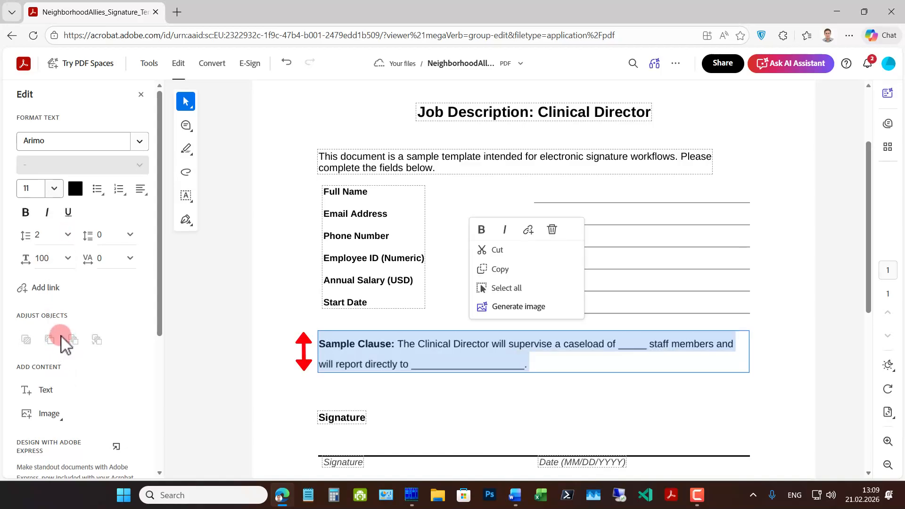
click(440, 400)
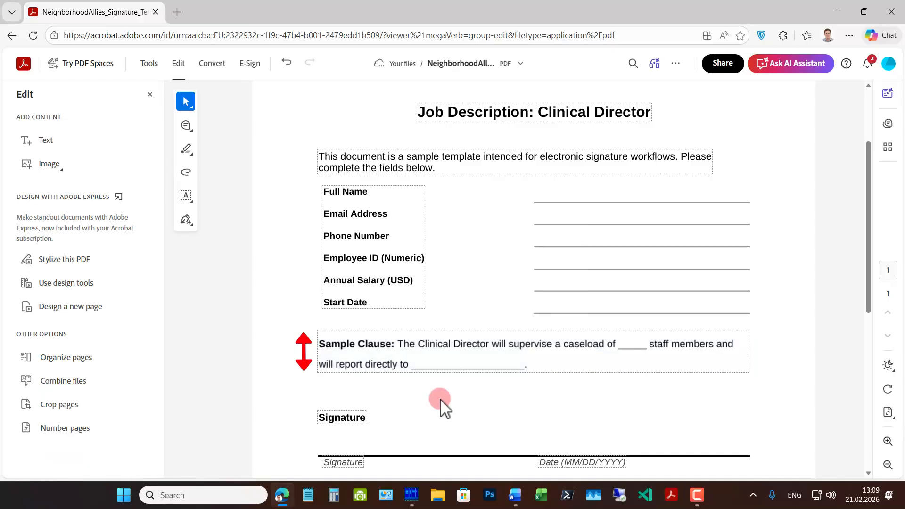
click(440, 364)
click(626, 344)
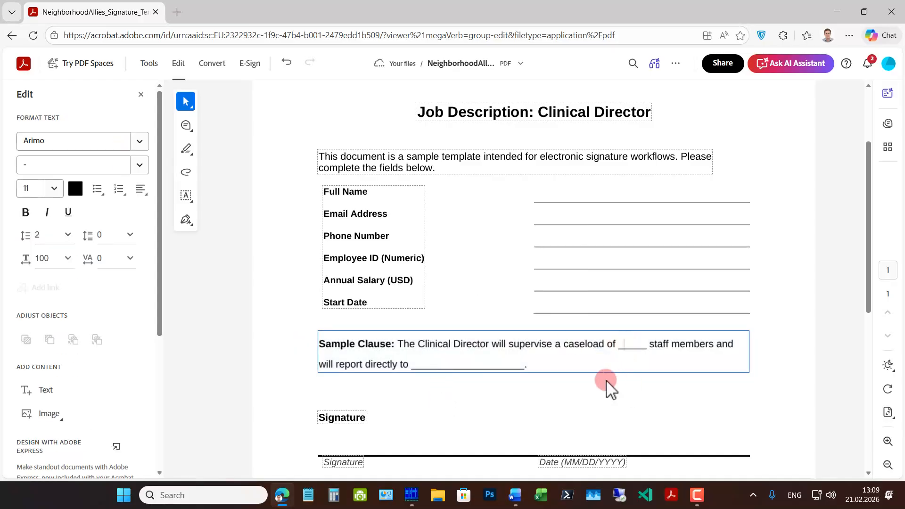
click(472, 363)
click(417, 400)
Step: Shorten the line above the Signature label from its right end to roughly three fifths of its length
scroll(424, 400, down, 2)
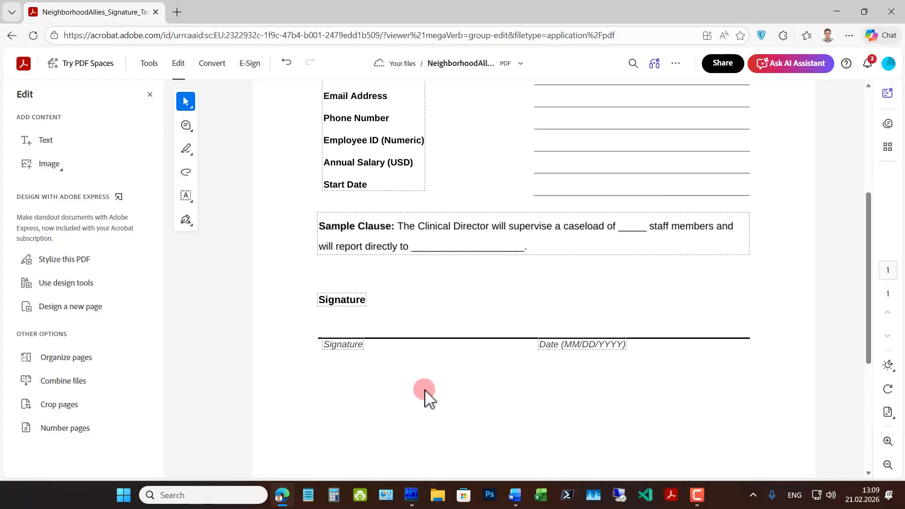
click(427, 339)
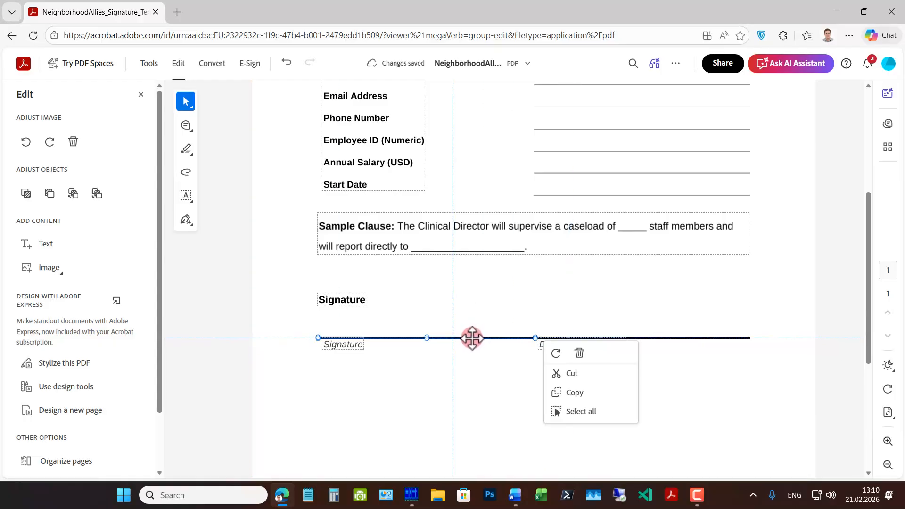
drag(472, 338, 472, 338)
click(652, 374)
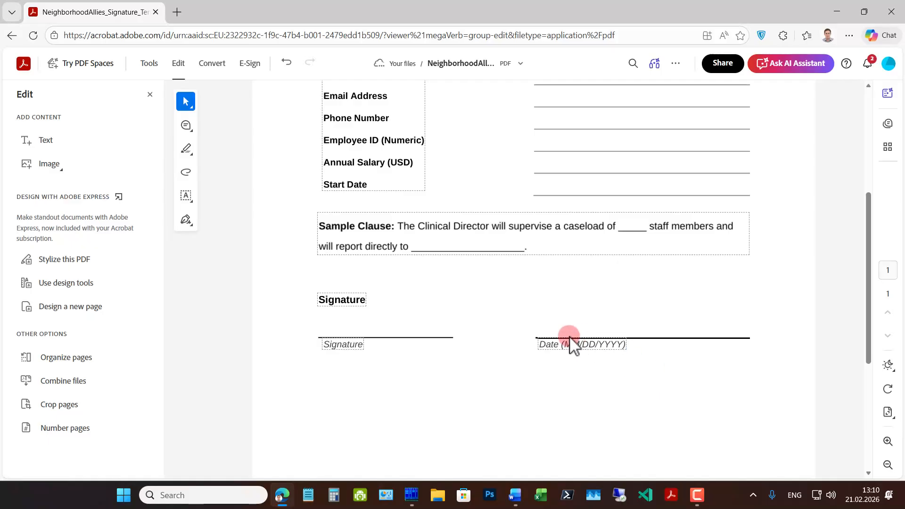
Step: Move the Date (MM/DD/YYYY) label to the right and shorten the line above it so it starts at the label's left edge
click(547, 349)
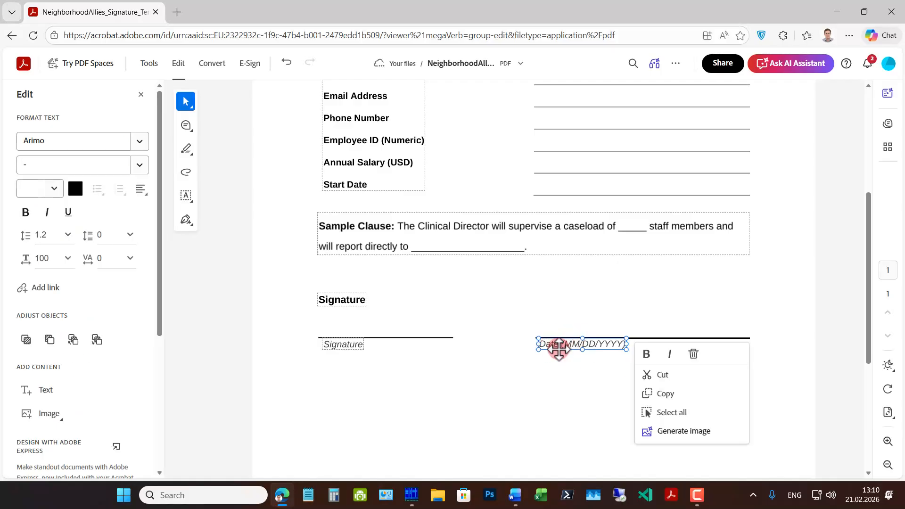
drag(559, 349, 627, 350)
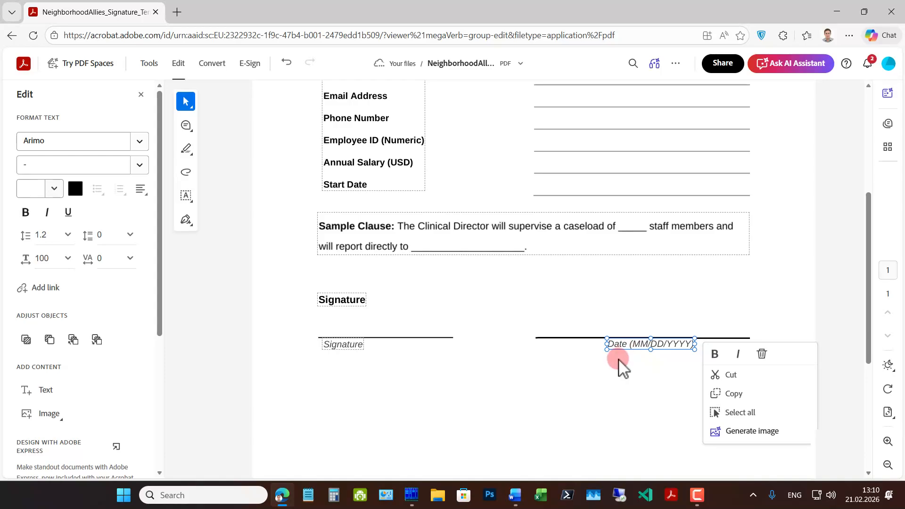
click(560, 329)
click(561, 339)
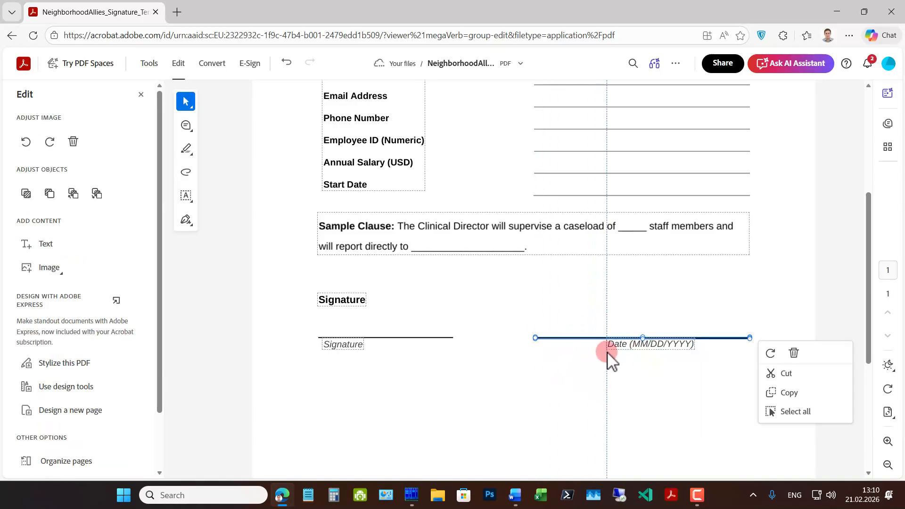
drag(608, 353, 608, 354)
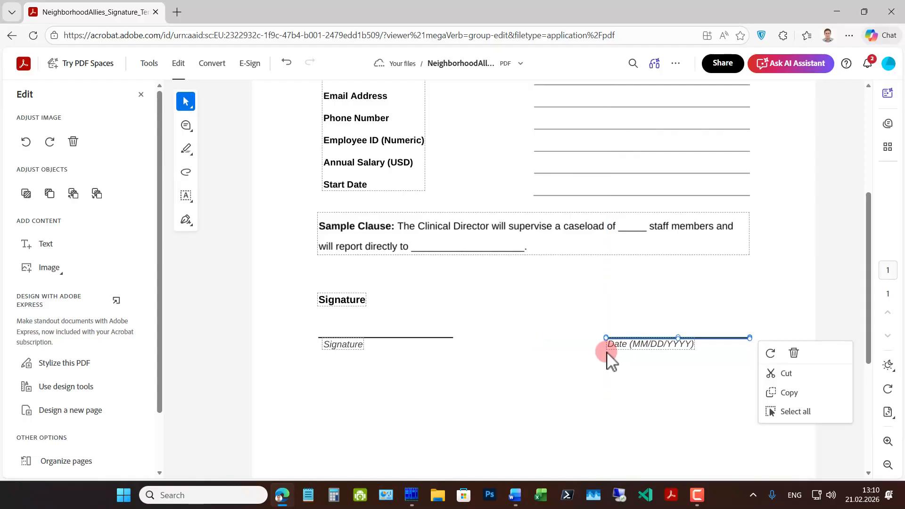
Step: Delete the (MM/DD/YYYY) text from the label under the date line, keeping only the word Date
click(622, 346)
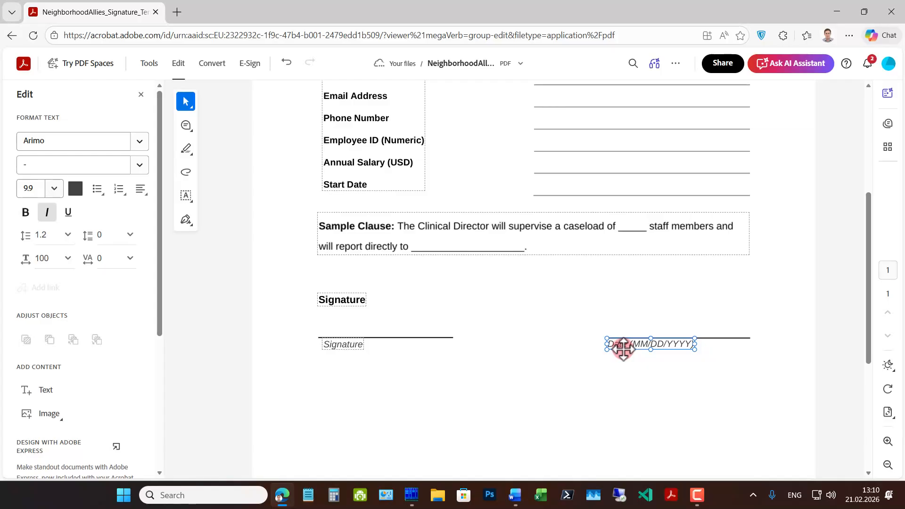
click(623, 348)
drag(628, 347, 705, 353)
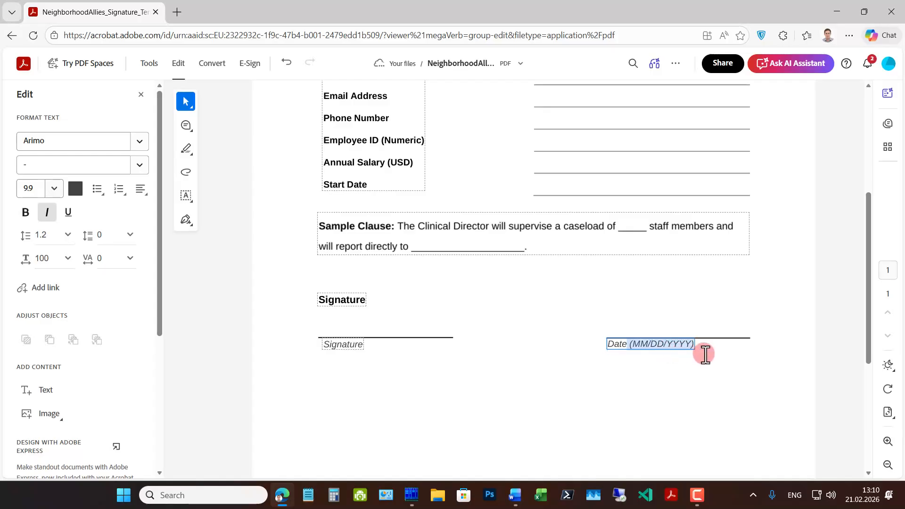
right_click(711, 361)
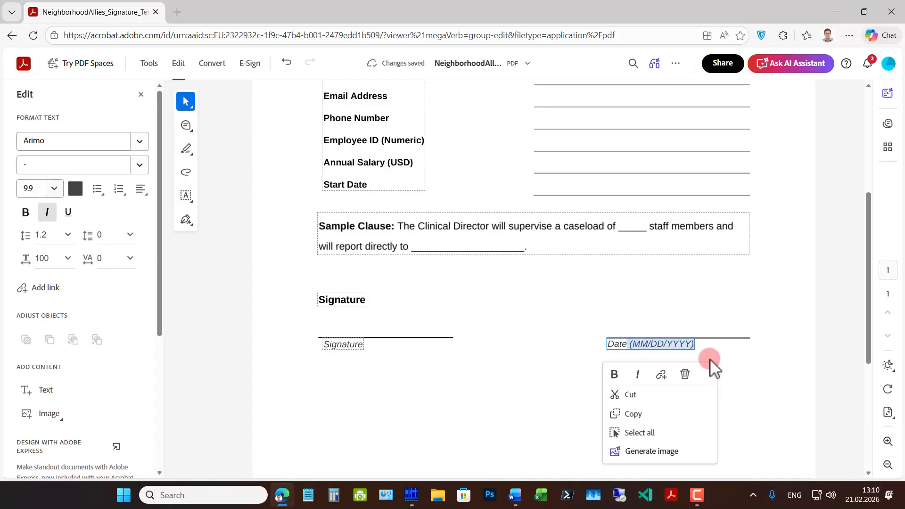
key(BackSpace)
click(565, 388)
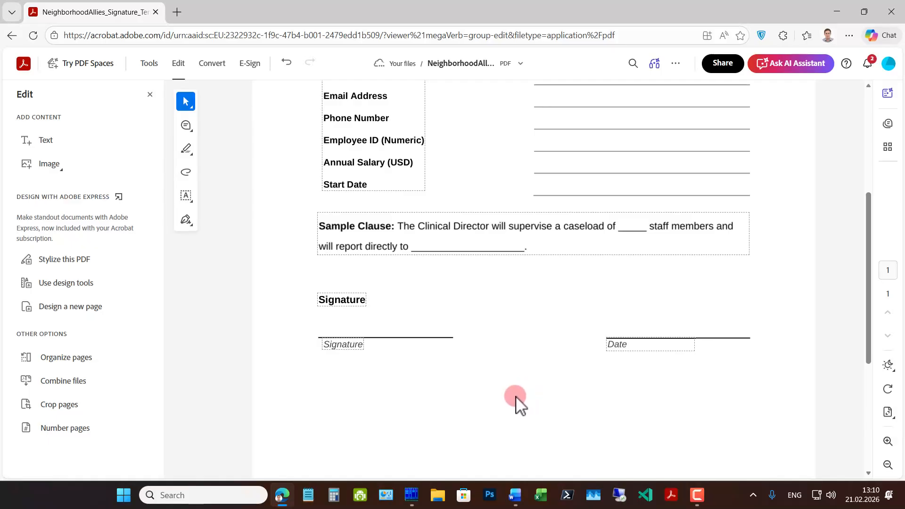
Step: Check the edited page layout and close the Edit mode
scroll(516, 397, up, 5)
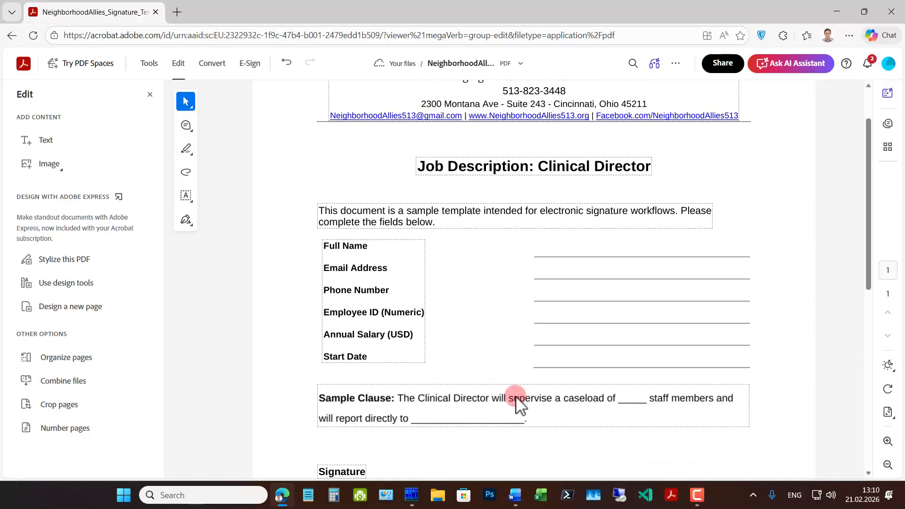
scroll(516, 397, down, 4)
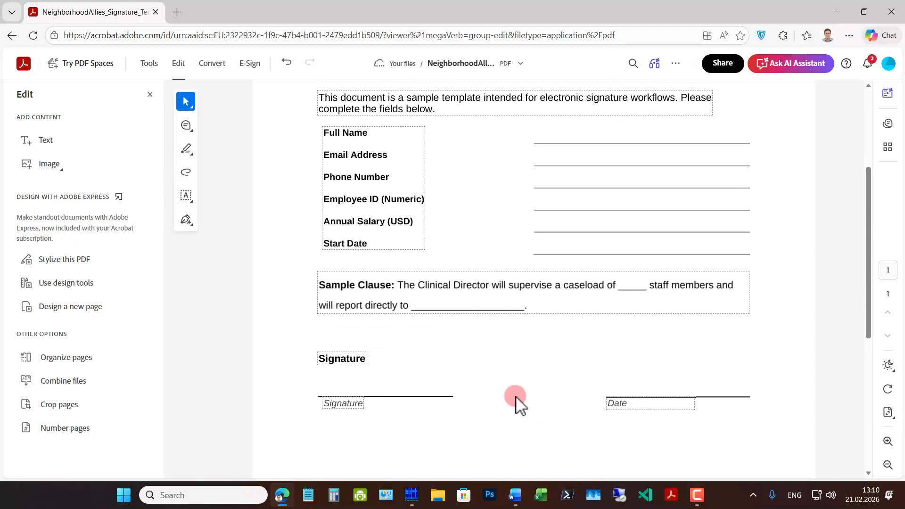
scroll(515, 397, down, 3)
scroll(515, 397, up, 2)
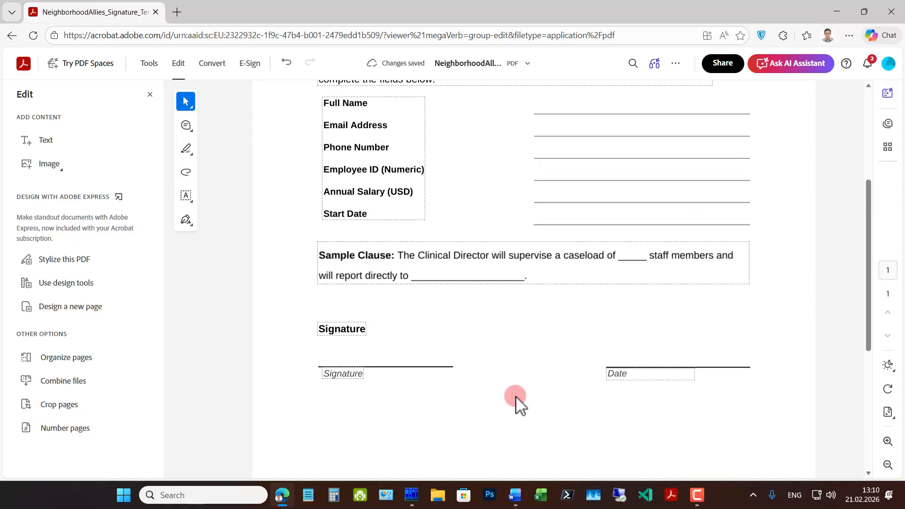
scroll(516, 397, up, 2)
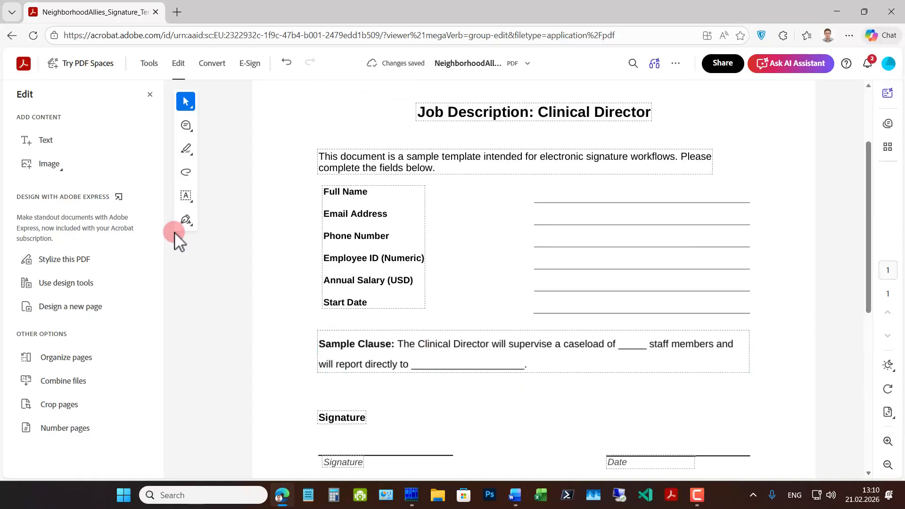
click(151, 96)
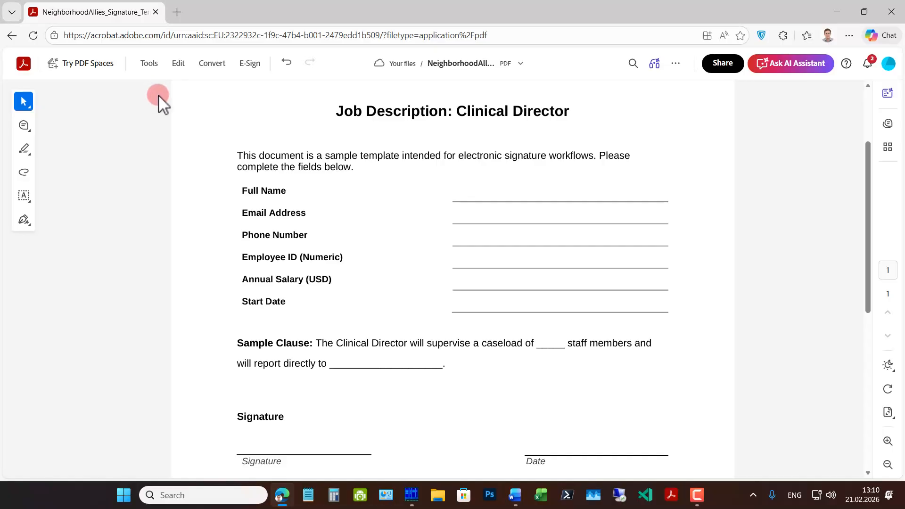
Step: Return to the Acrobat home page and start an e-sign template from the recent file NeighborhoodAllies_Signature_Template_Sample.pdf
click(146, 66)
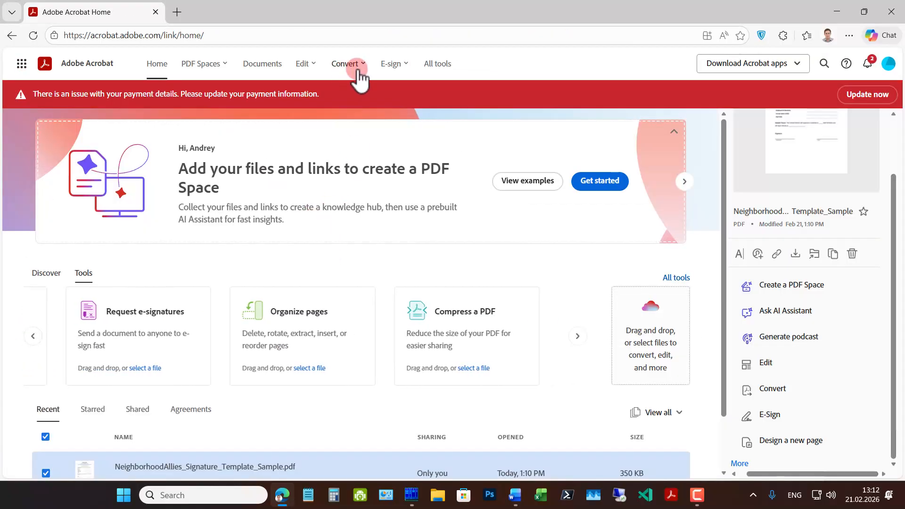
click(395, 65)
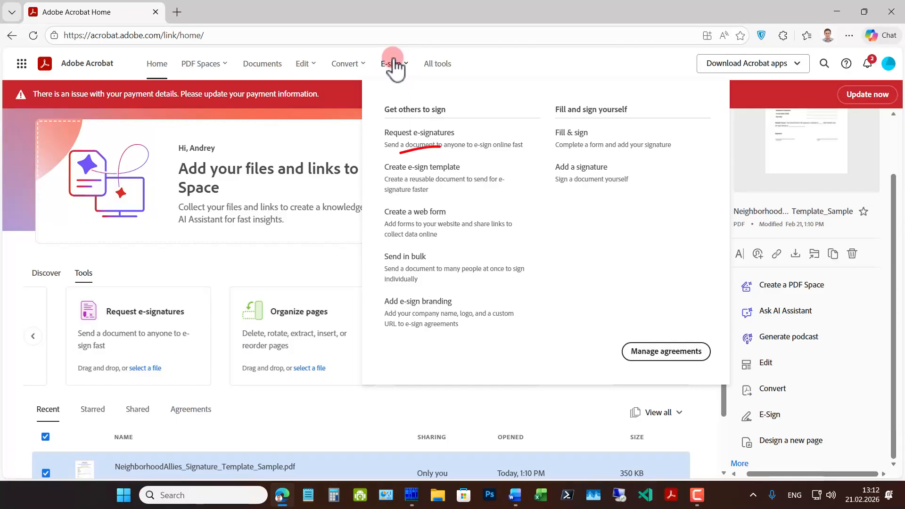
click(440, 166)
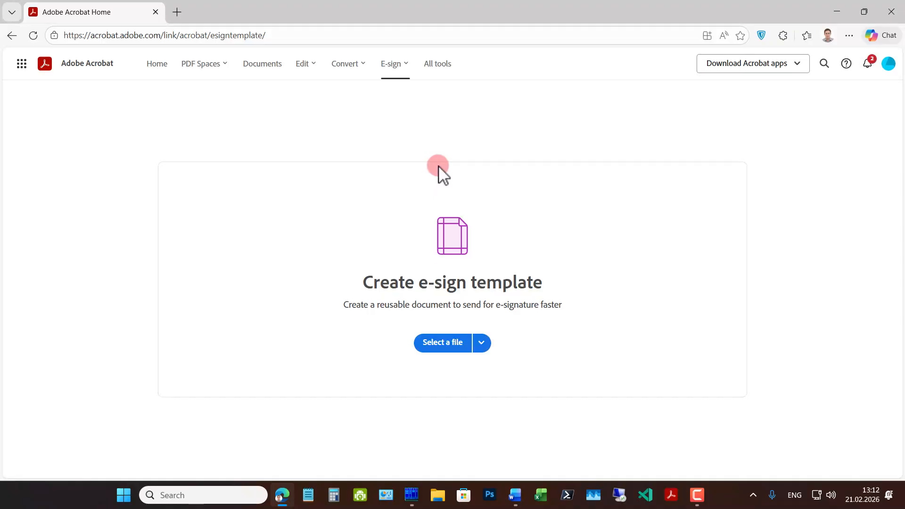
click(481, 343)
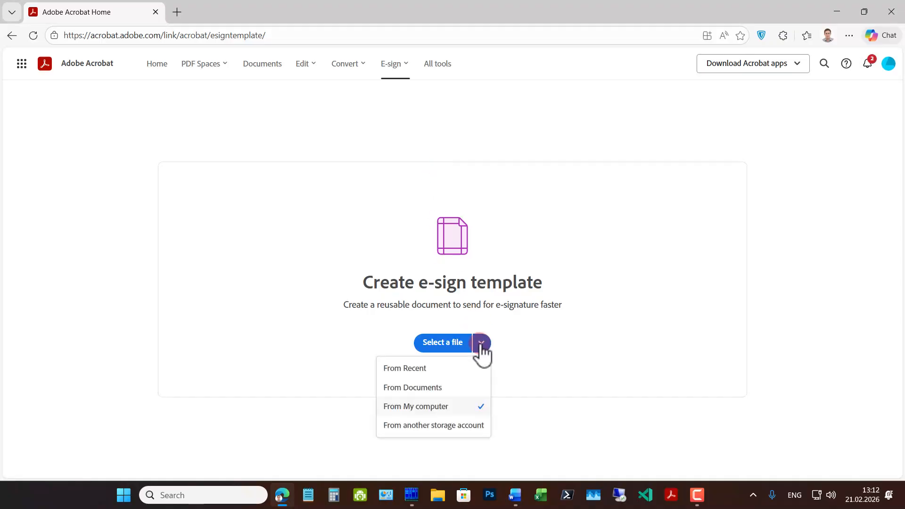
click(417, 369)
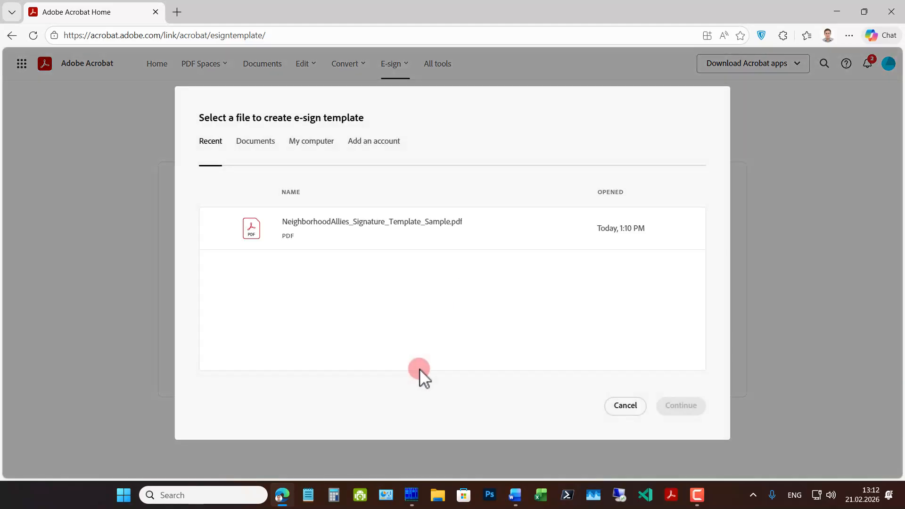
mouse_move(213, 235)
click(213, 229)
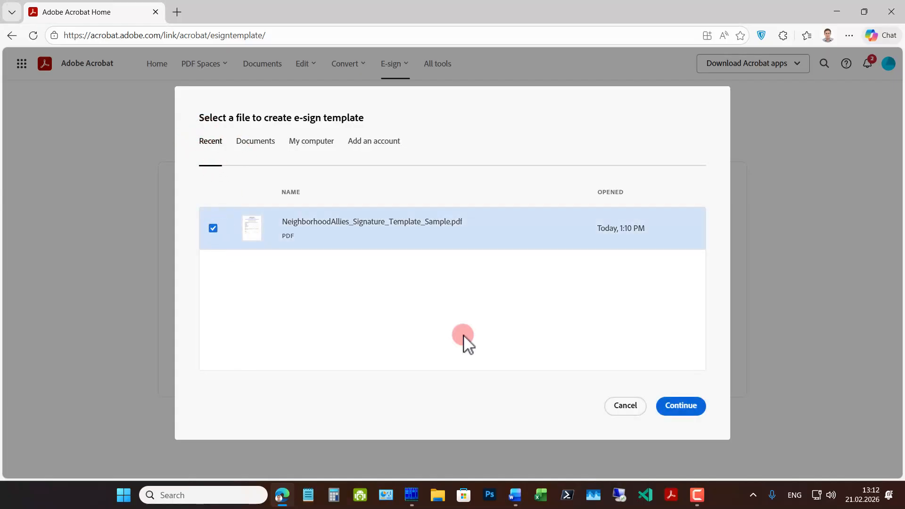
click(682, 406)
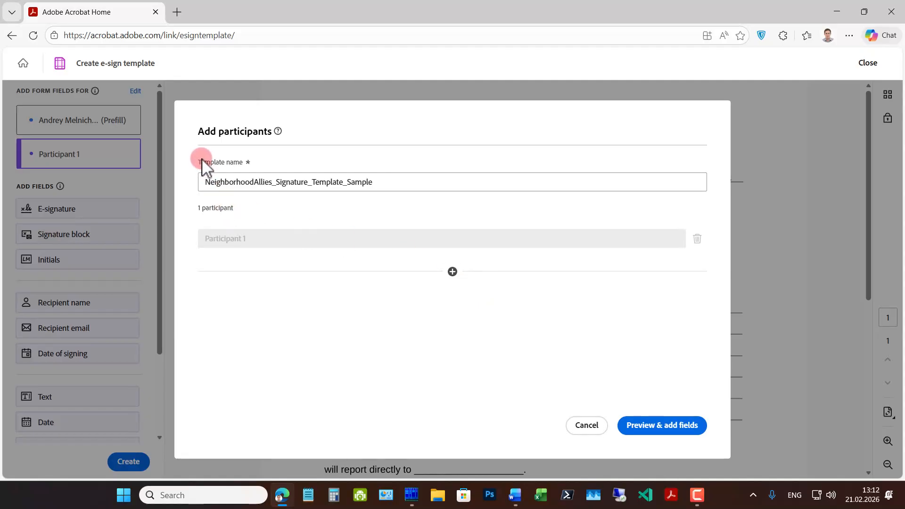
Step: Keep the template name NeighborhoodAllies_Signature_Template_Sample with one participant and proceed to adding fields
drag(202, 163, 387, 187)
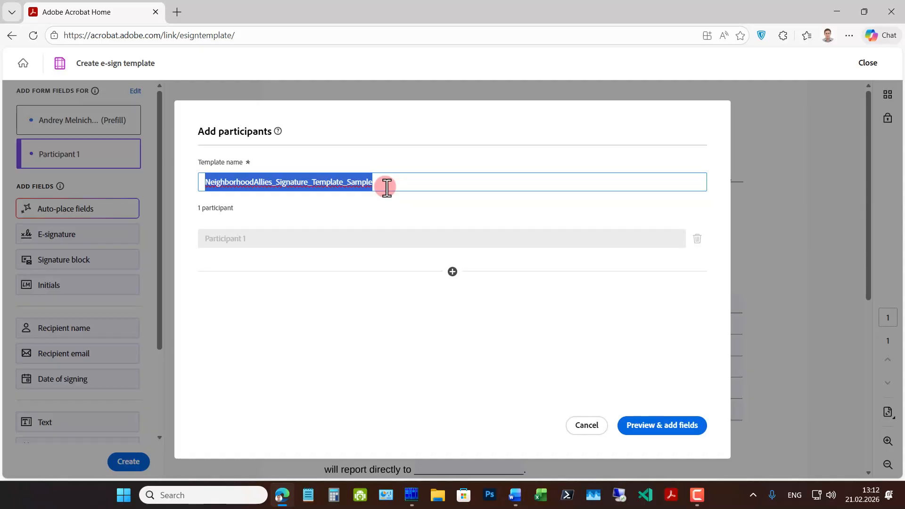
click(399, 182)
click(396, 221)
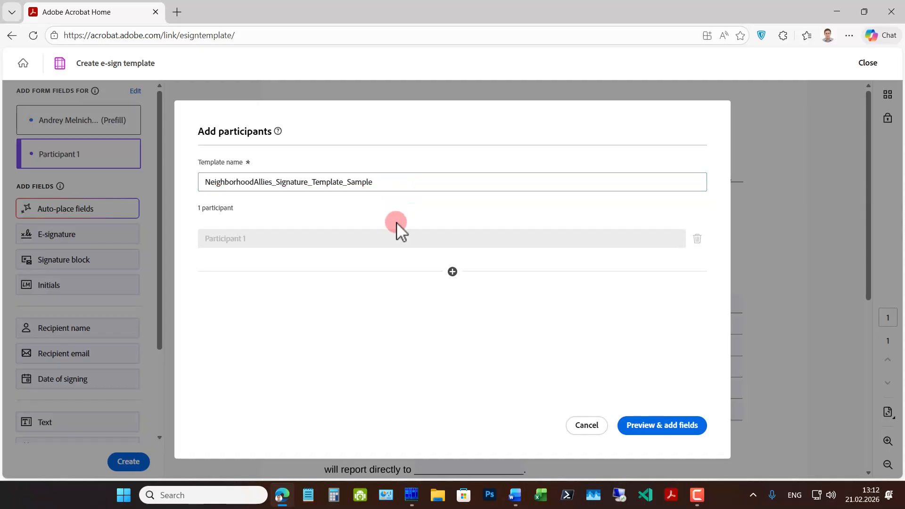
click(649, 426)
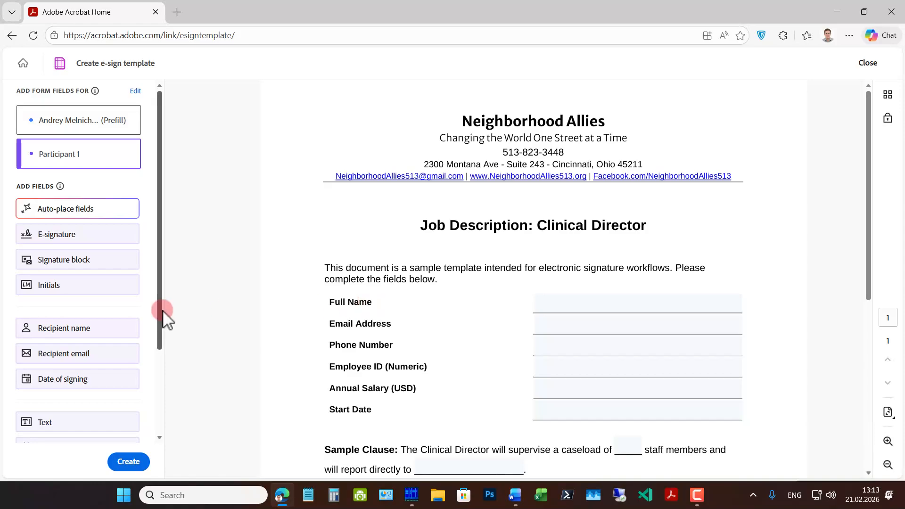
Step: Place a text field for Participant 1 on the Full Name line and make it required
scroll(142, 319, down, 3)
drag(64, 371, 544, 301)
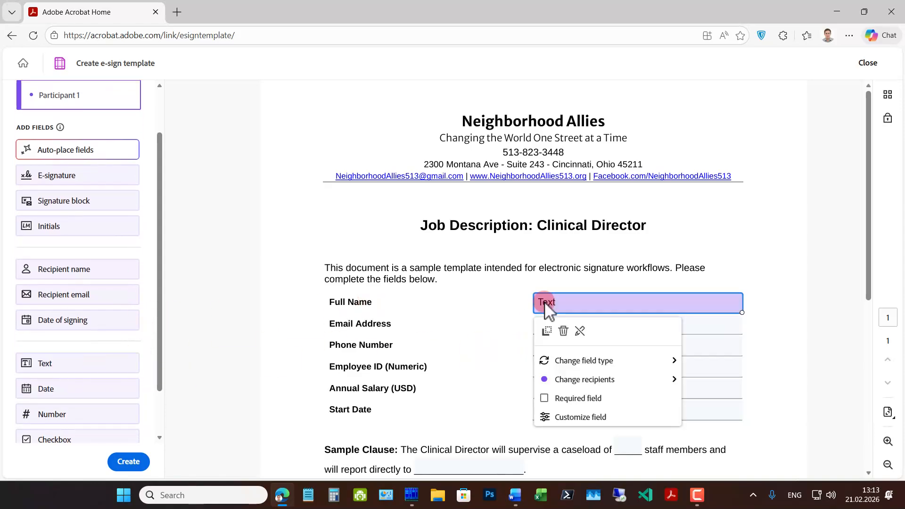
click(544, 399)
click(566, 308)
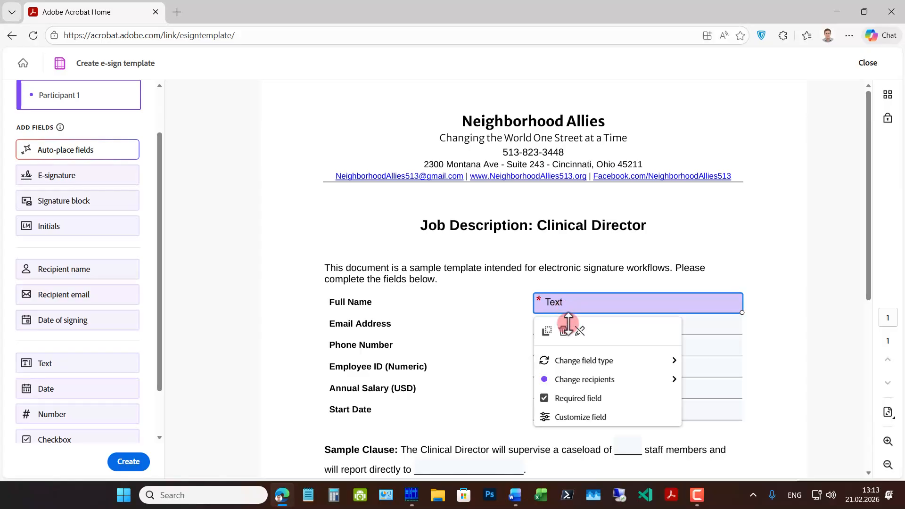
Step: Customize the Full Name text field with the tooltip "Enter full legal name"
click(595, 418)
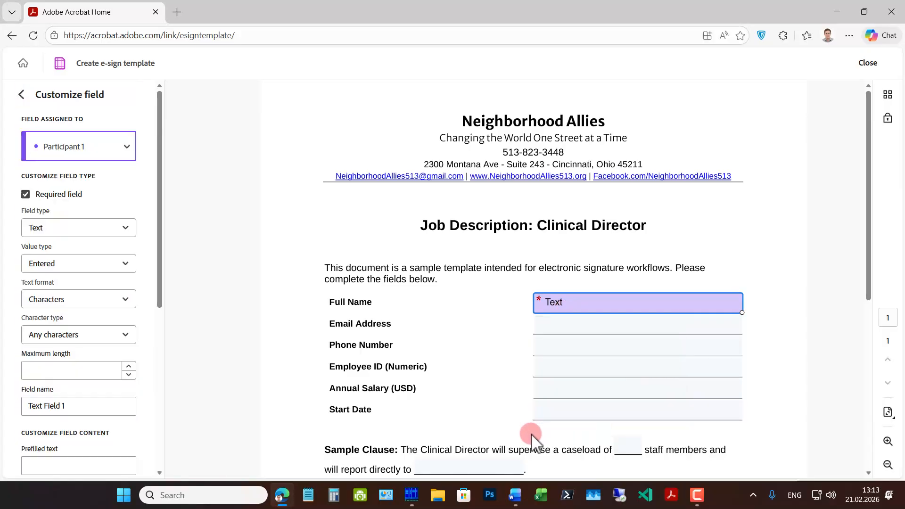
scroll(126, 310, down, 5)
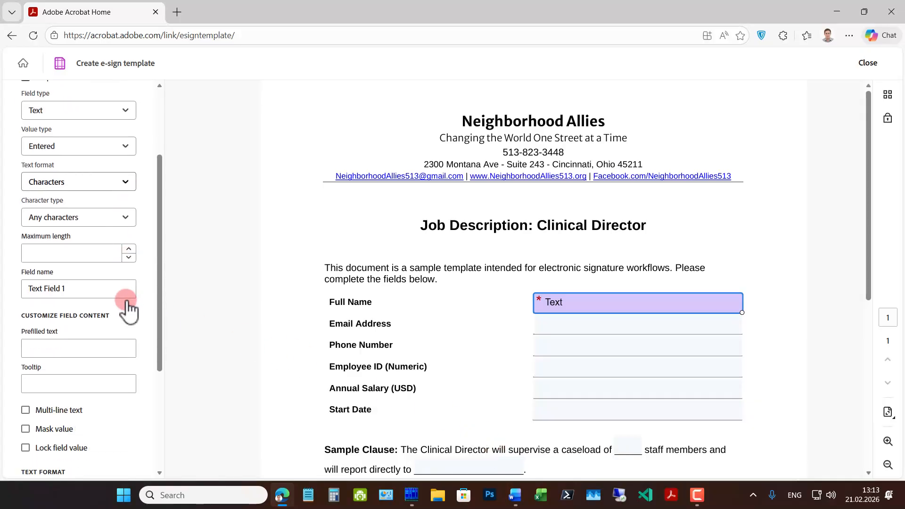
click(70, 381)
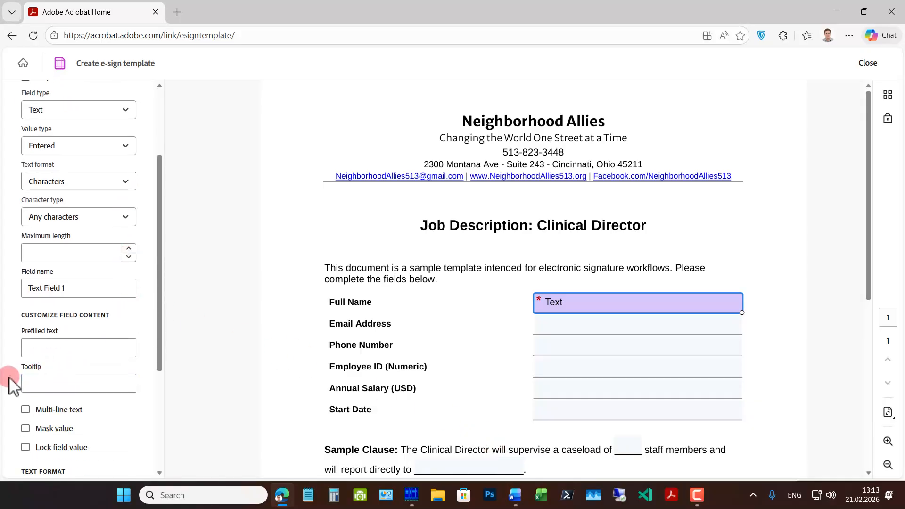
click(50, 380)
text(Enter full legal name)
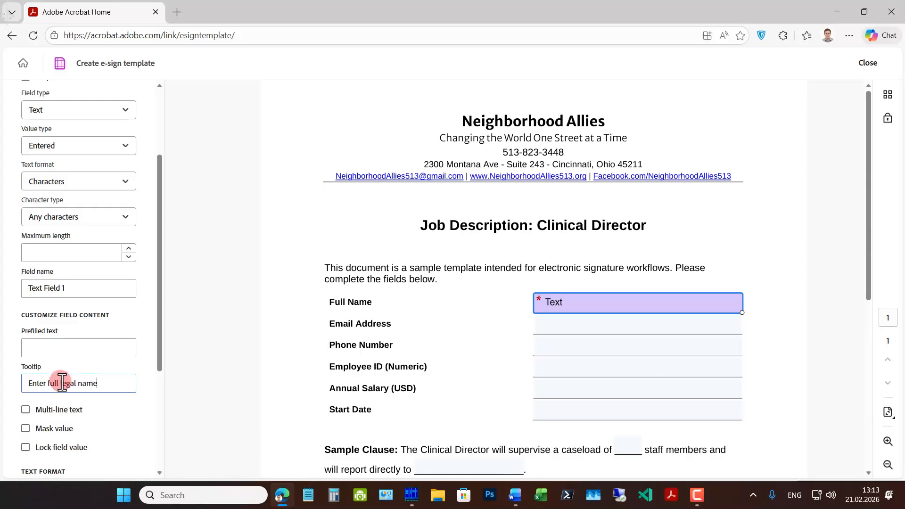
drag(114, 385, 14, 379)
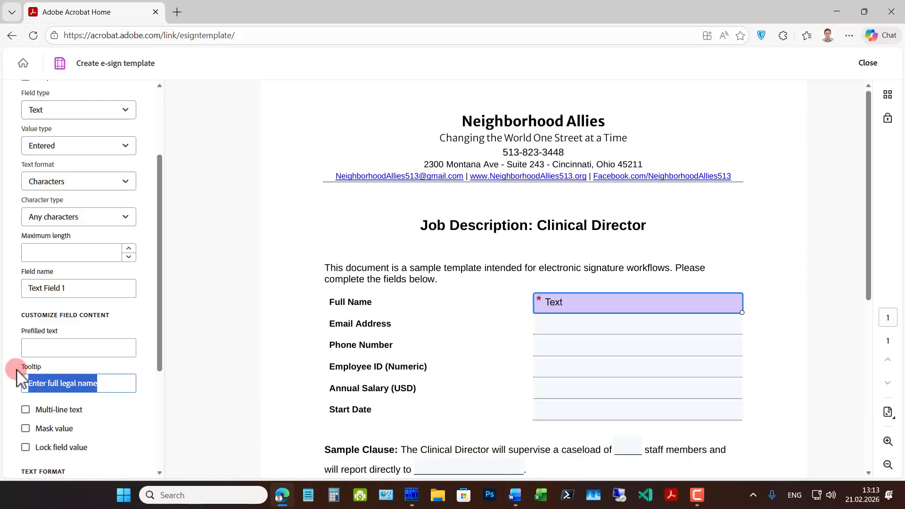
click(124, 402)
Step: Set the Full Name text field's font to Source Sans Pro at size 12 and return to the list of fields
scroll(123, 401, down, 3)
scroll(124, 402, down, 2)
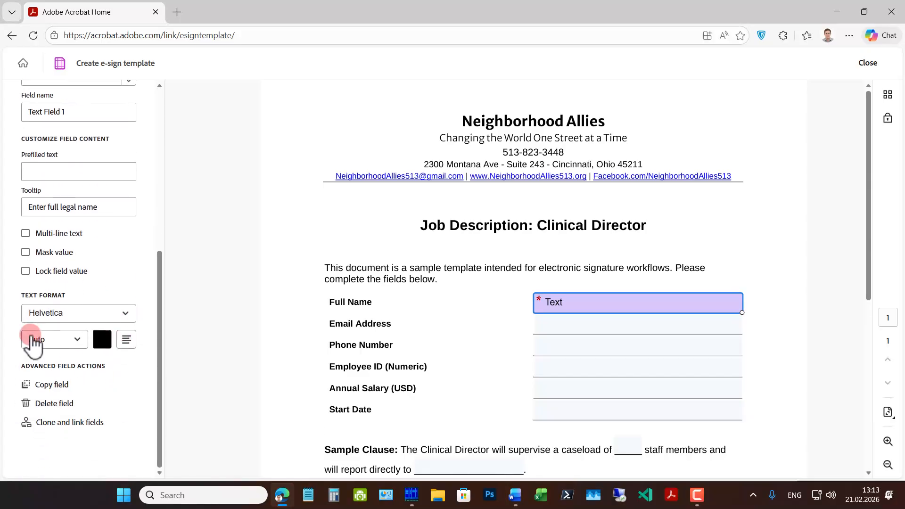
click(126, 314)
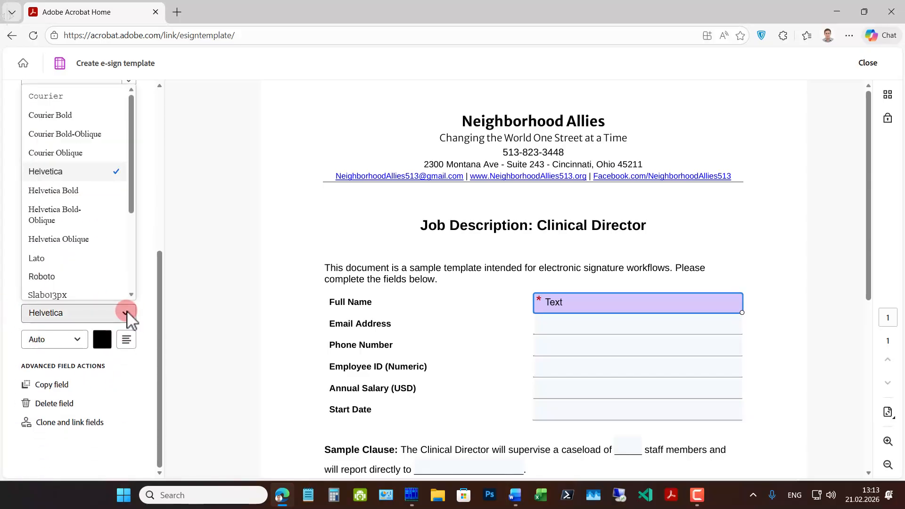
scroll(121, 193, down, 3)
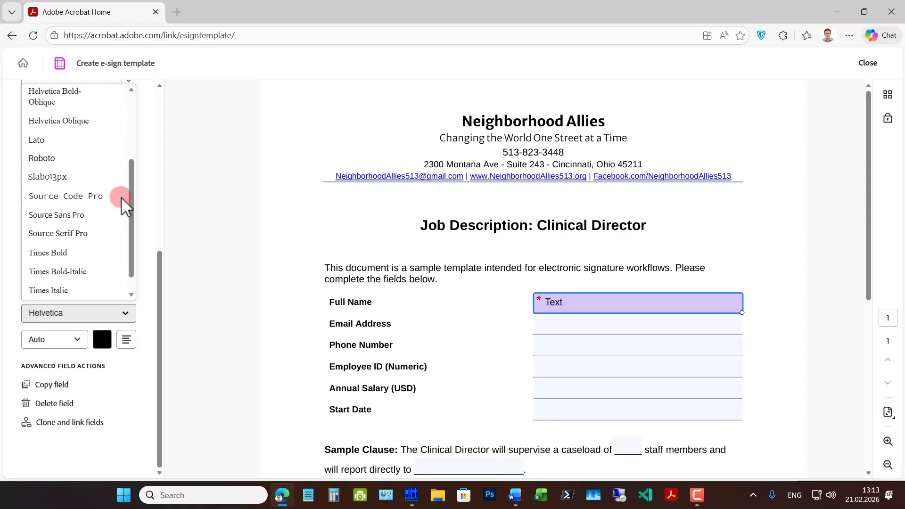
click(96, 217)
click(76, 339)
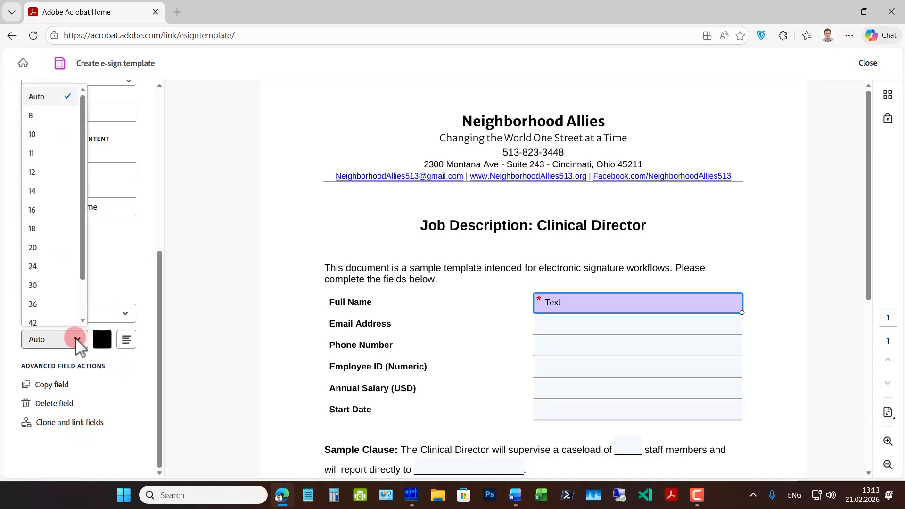
click(36, 178)
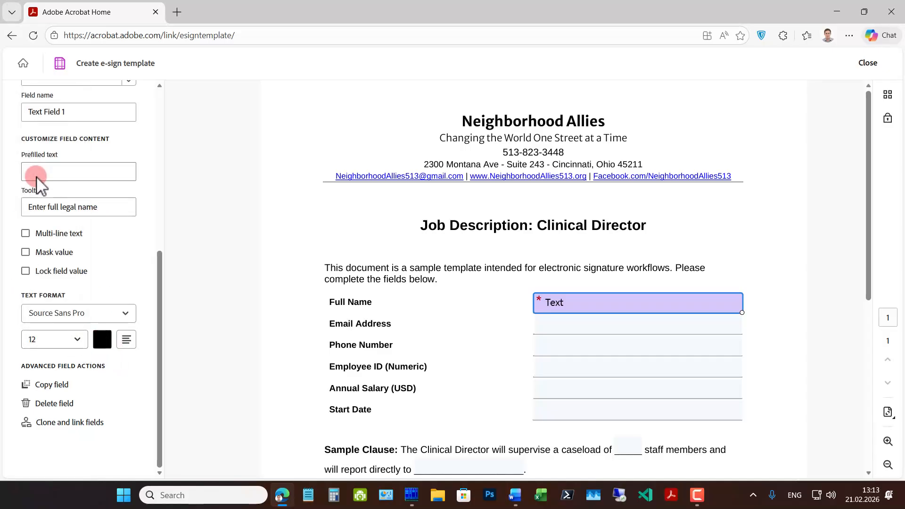
click(128, 340)
scroll(140, 356, up, 6)
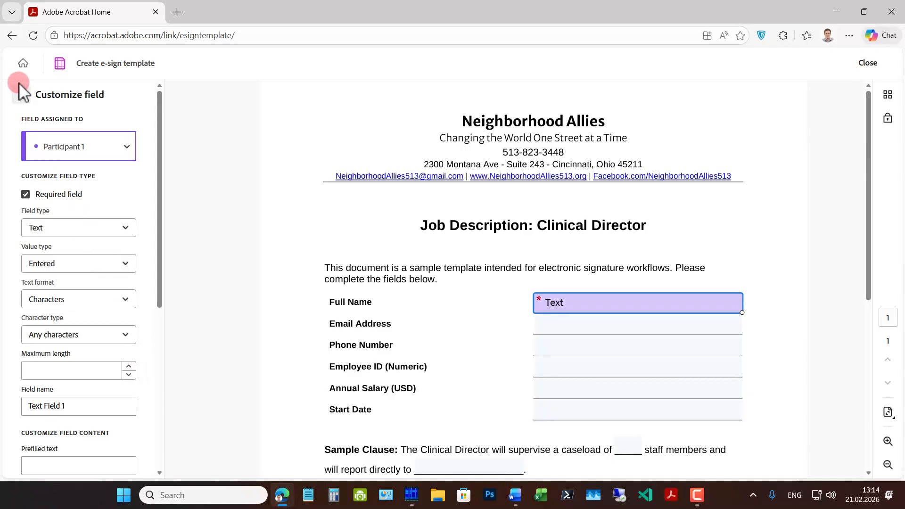
click(20, 96)
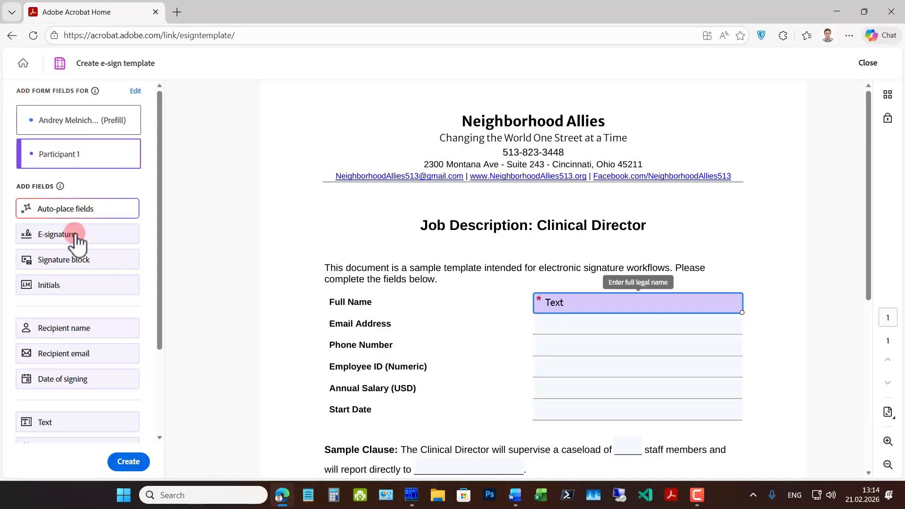
Step: Place a recipient email field on the Email Address line and make it required
scroll(61, 238, down, 3)
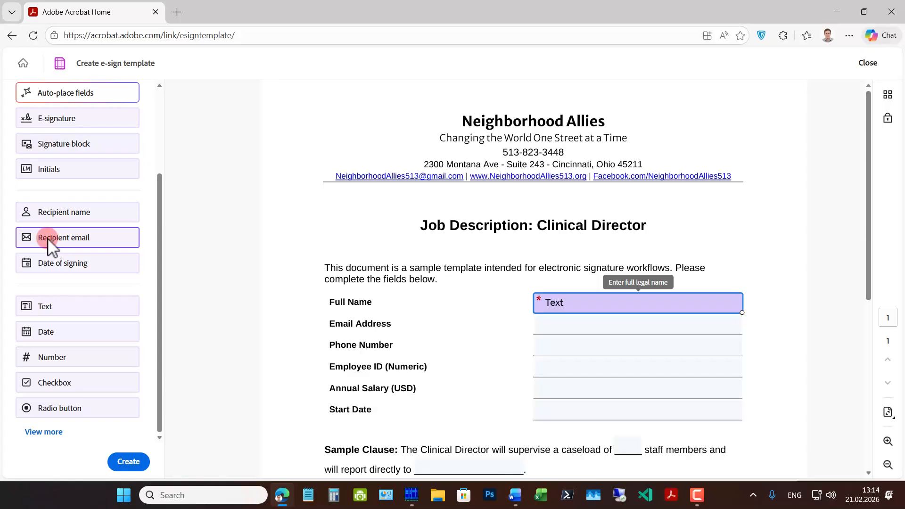
drag(51, 238, 548, 323)
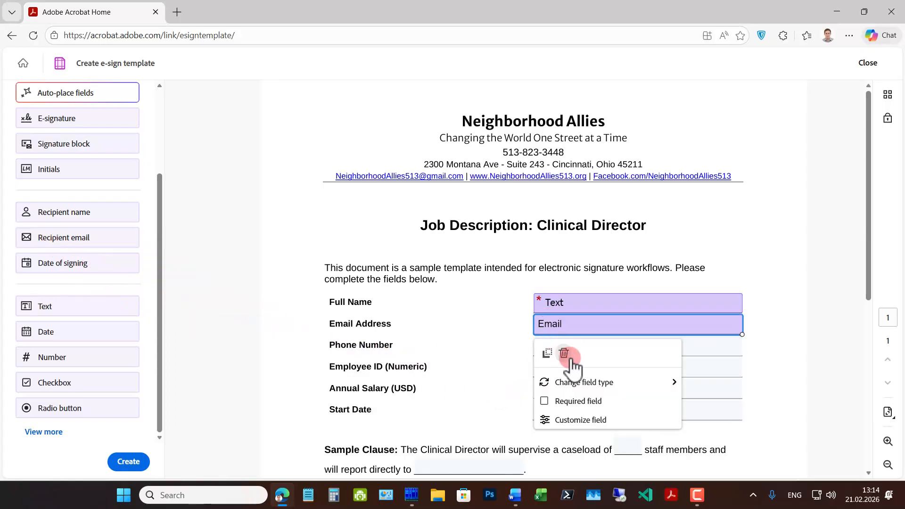
click(544, 401)
Step: Customize the Email Address field with the Source Sans Pro font at size 12
click(570, 421)
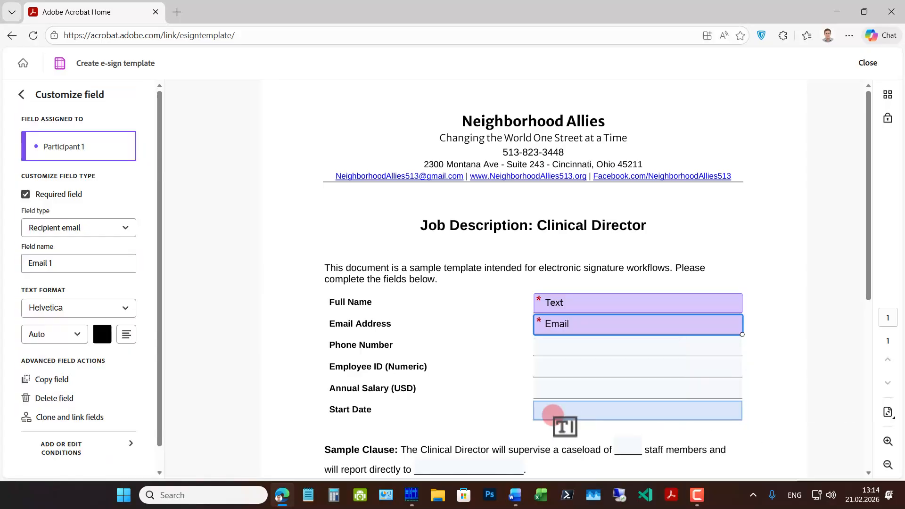
click(101, 308)
scroll(84, 222, down, 2)
click(84, 221)
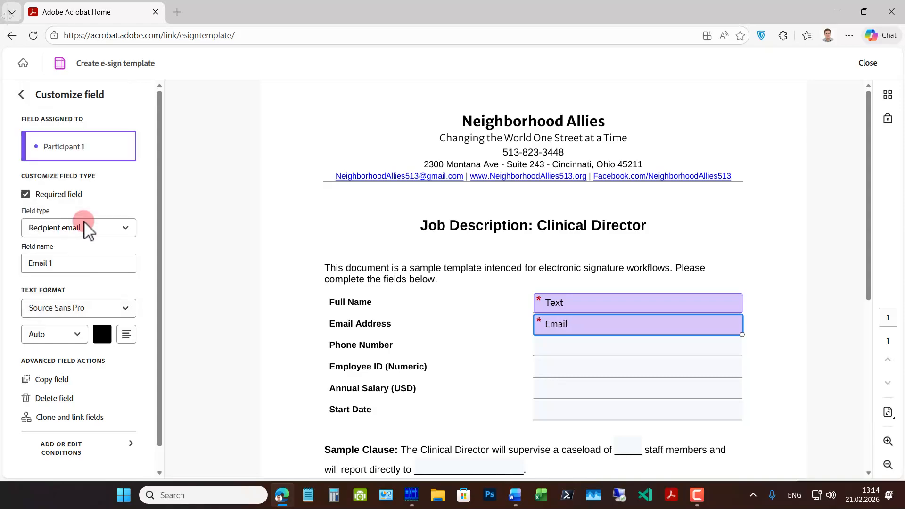
click(74, 335)
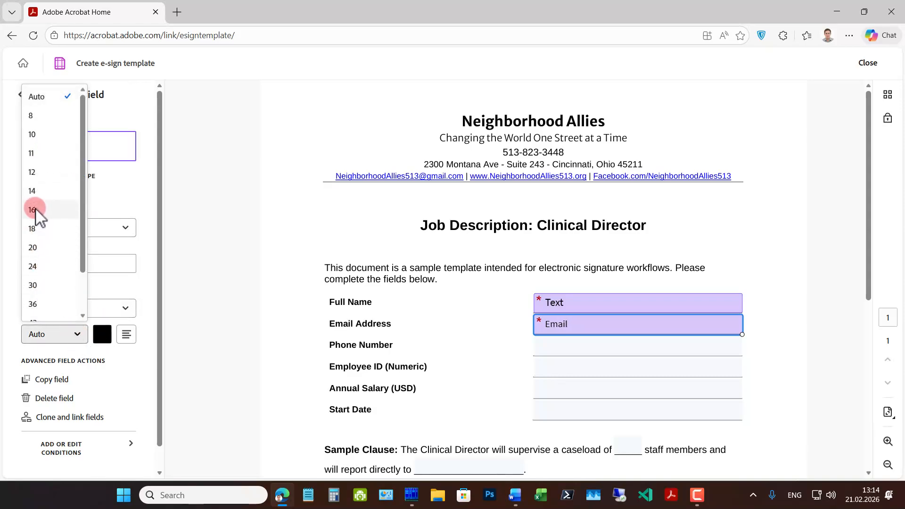
click(36, 176)
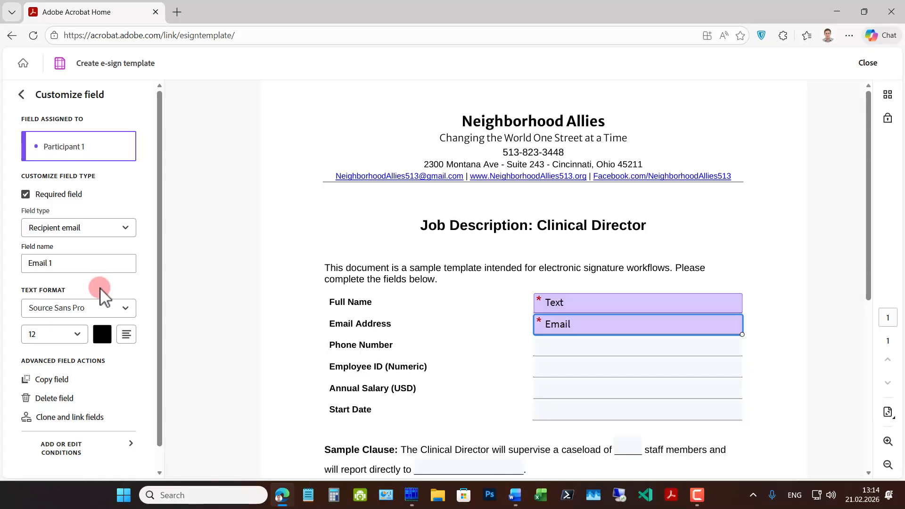
scroll(100, 288, down, 2)
scroll(100, 289, up, 2)
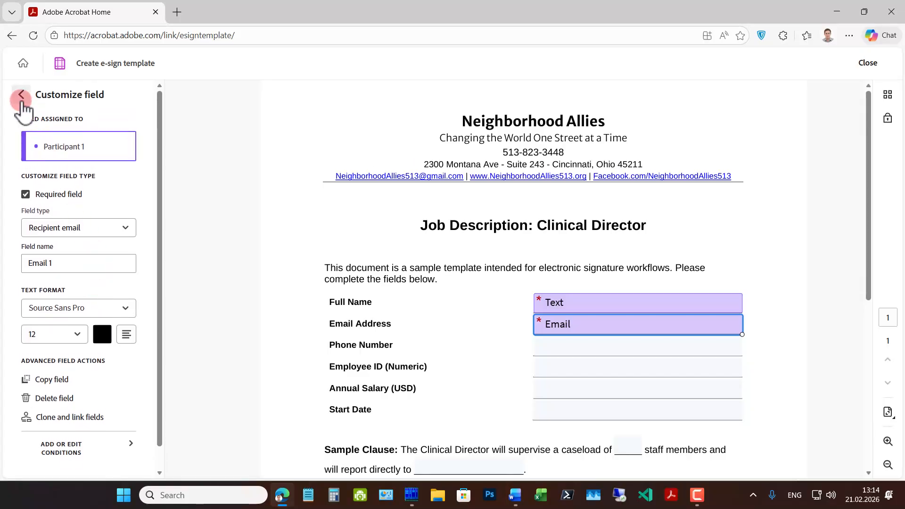
click(21, 96)
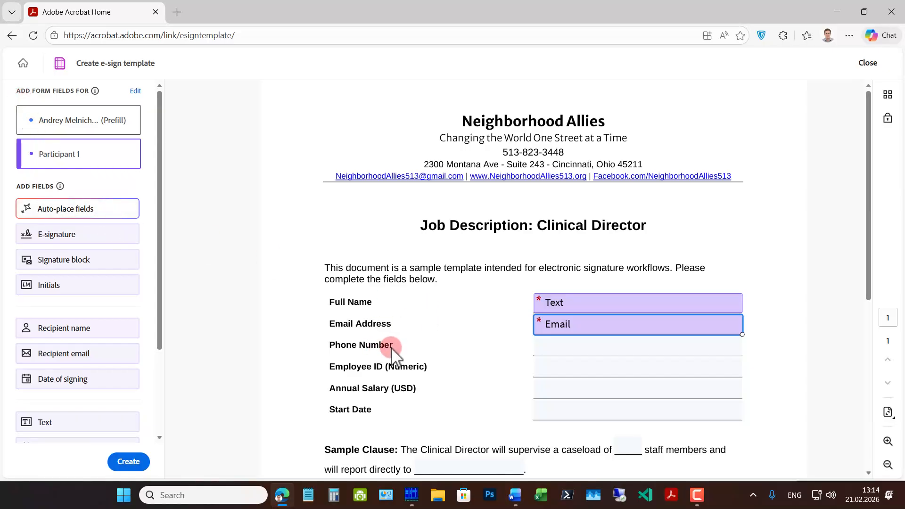
Step: Place a text field on the Phone Number line and give it the tooltip "Enter phone number"
scroll(120, 329, down, 1)
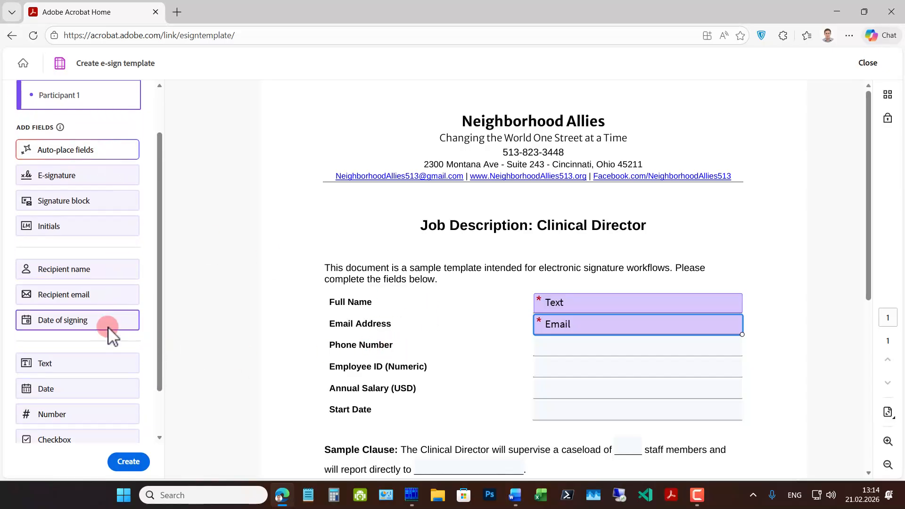
drag(69, 368, 556, 339)
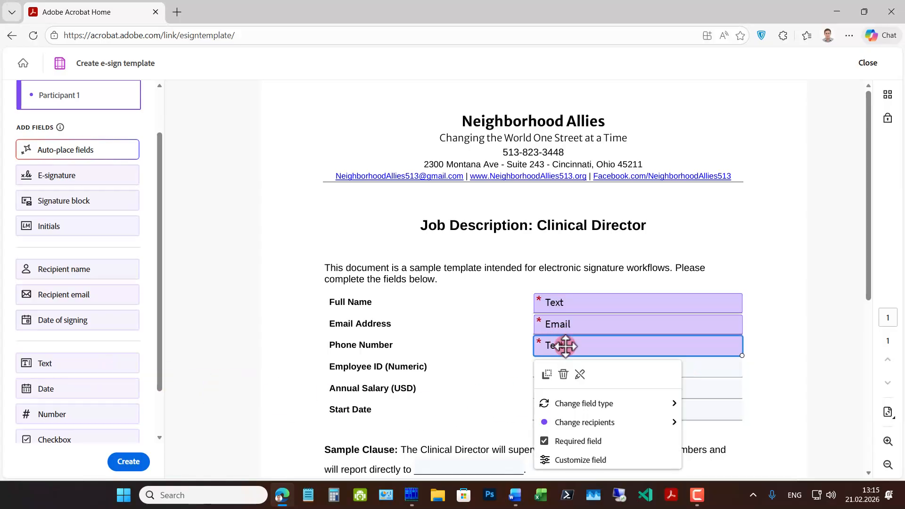
click(570, 461)
scroll(127, 297, down, 4)
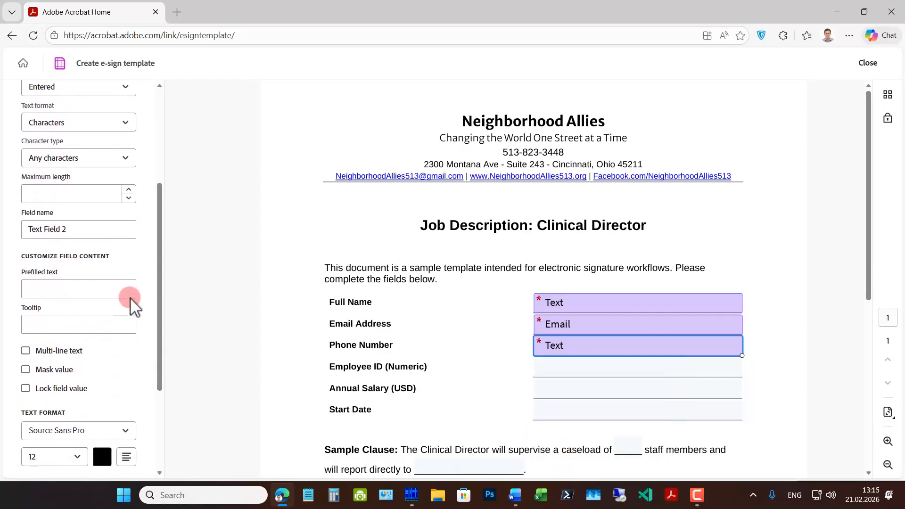
click(86, 321)
text(Enter phone number)
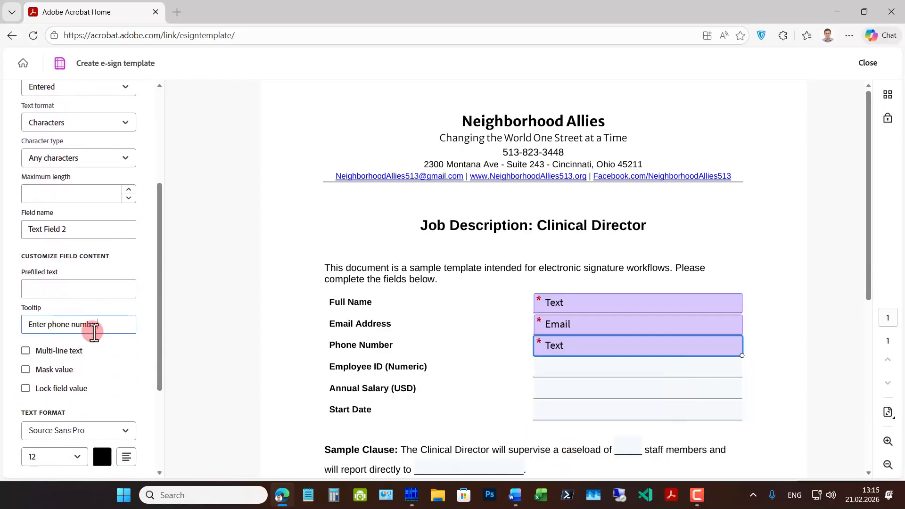
click(116, 339)
scroll(141, 356, down, 1)
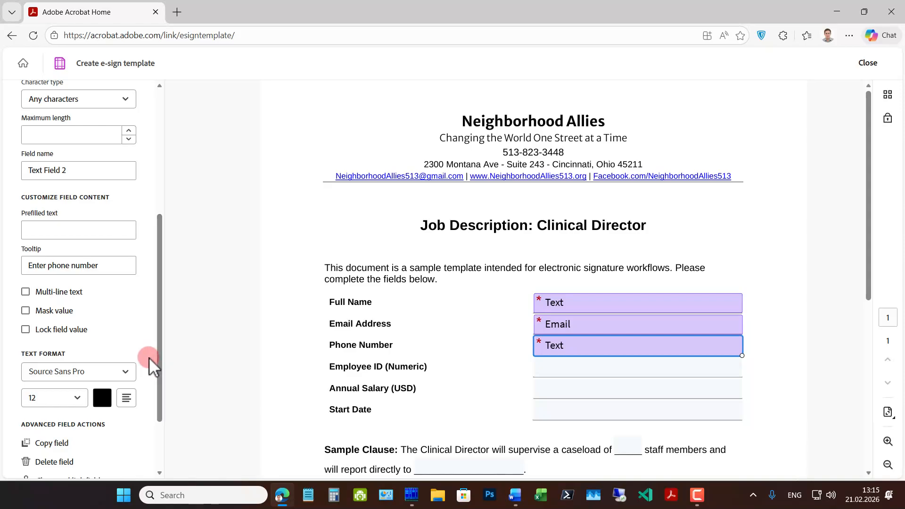
scroll(113, 179, up, 4)
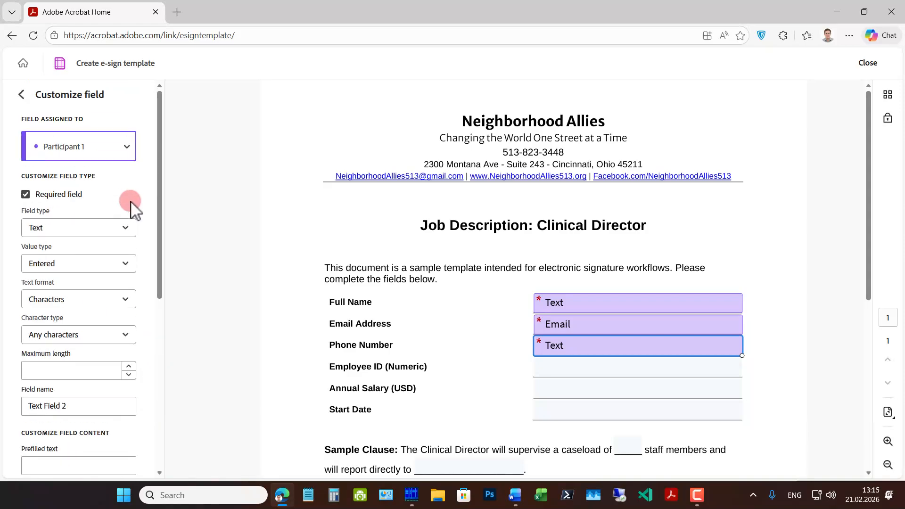
click(21, 95)
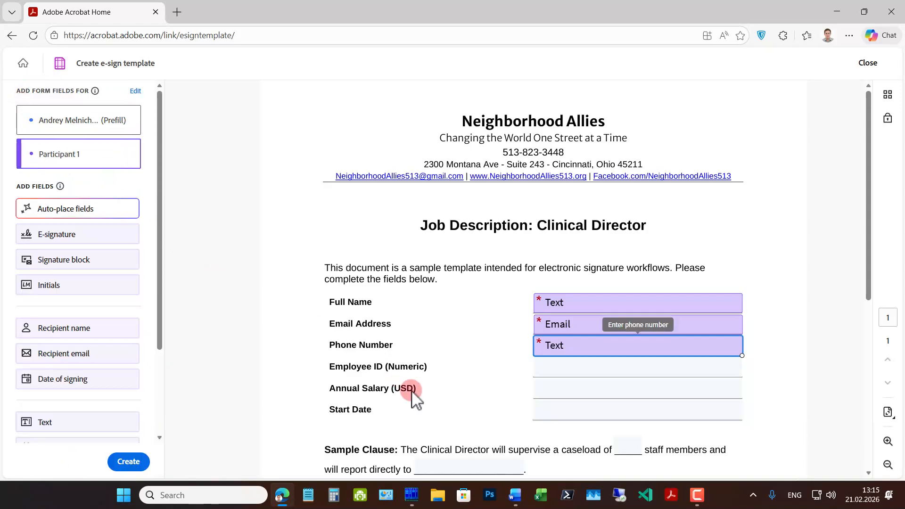
Step: Place a number field on the Employee ID (Numeric) line and make it required
scroll(117, 327, down, 1)
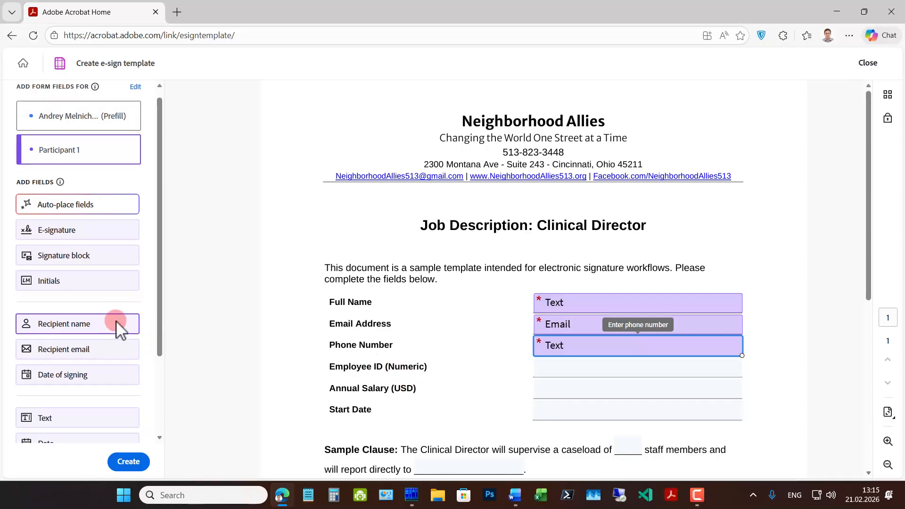
scroll(116, 322, down, 1)
drag(61, 357, 550, 370)
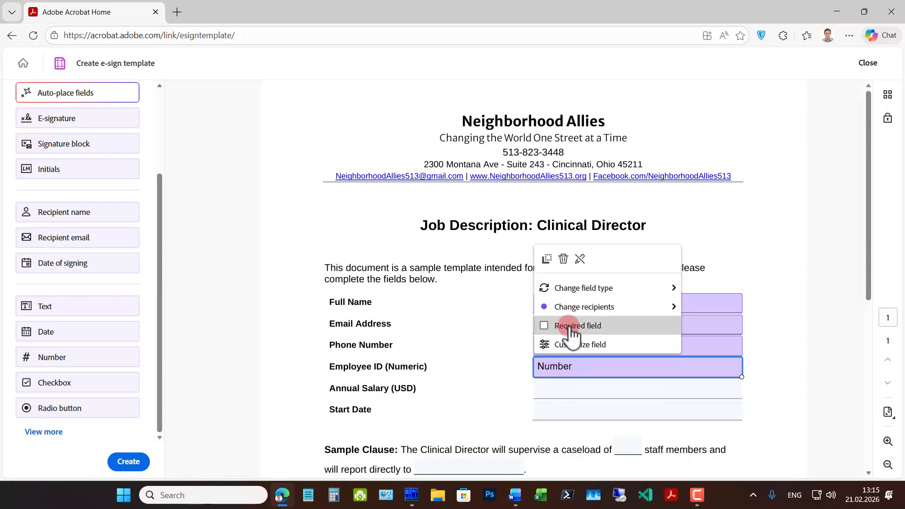
click(545, 326)
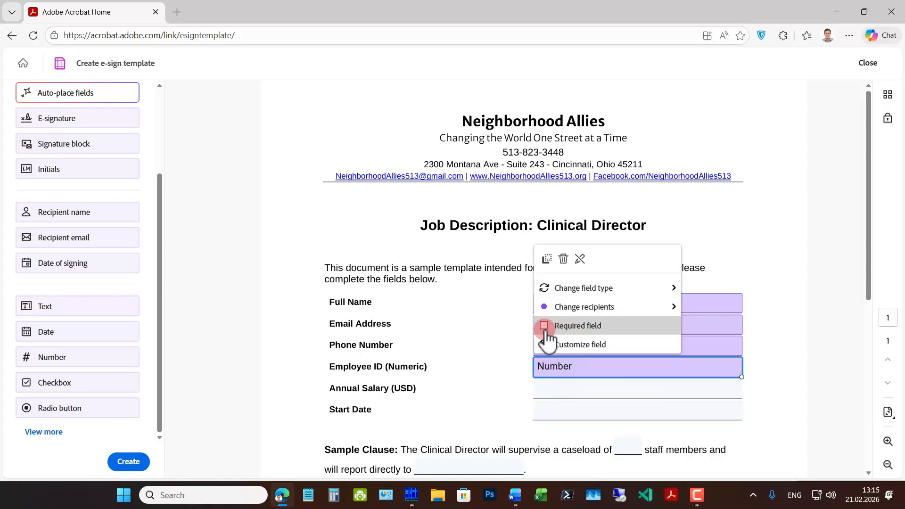
Step: Customize the Employee ID number field with the tooltip "Enter ID number"
click(571, 347)
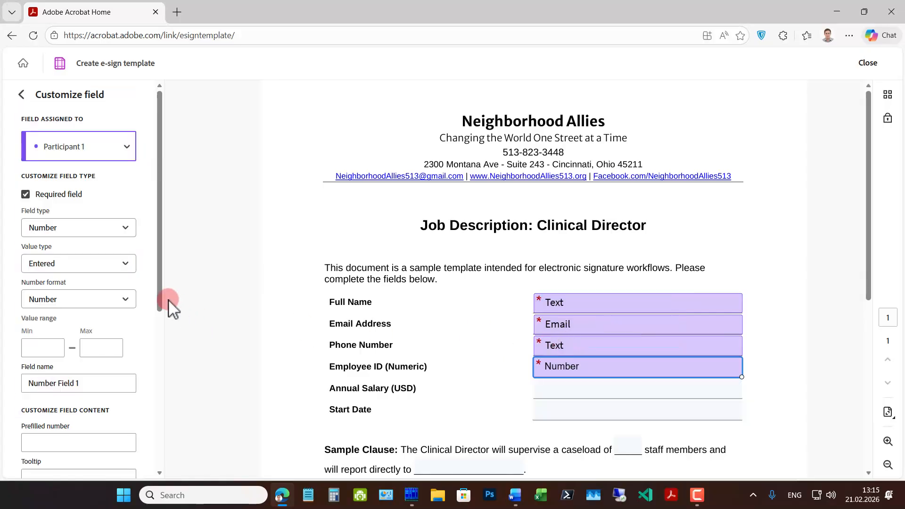
scroll(71, 359, down, 2)
click(36, 419)
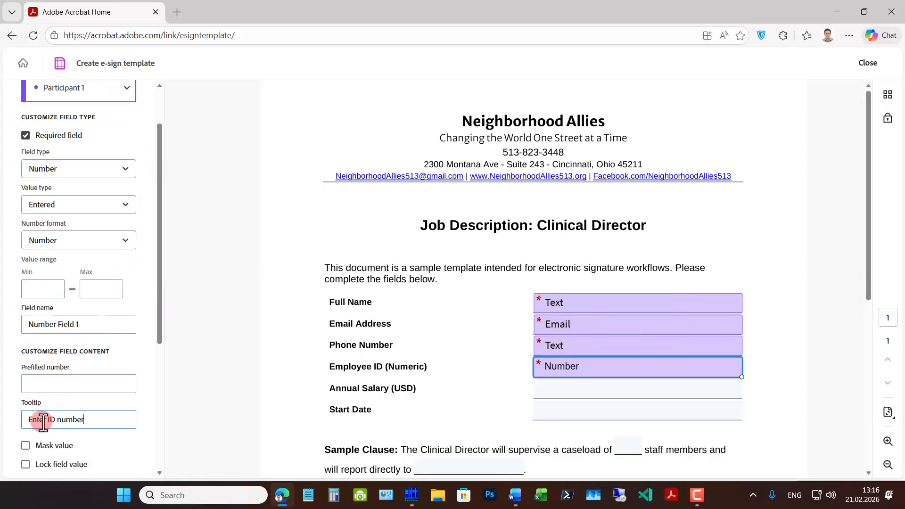
click(120, 446)
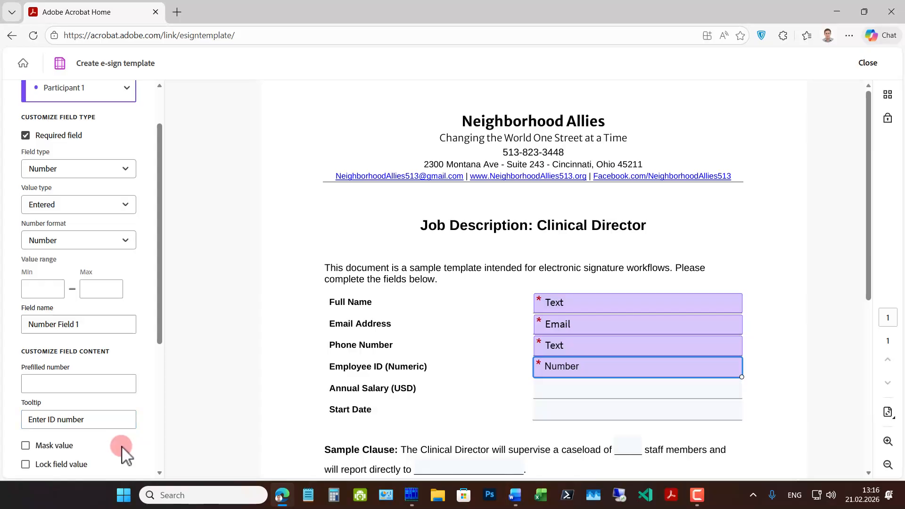
Step: Format the Employee ID field's text as Source Sans Pro at size 12 and finish customizing it
scroll(122, 446, down, 3)
click(99, 395)
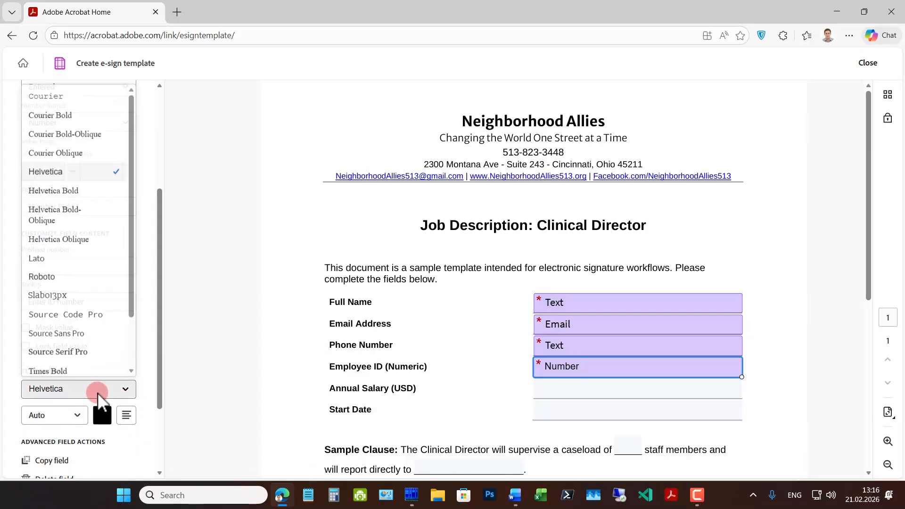
click(80, 336)
click(76, 416)
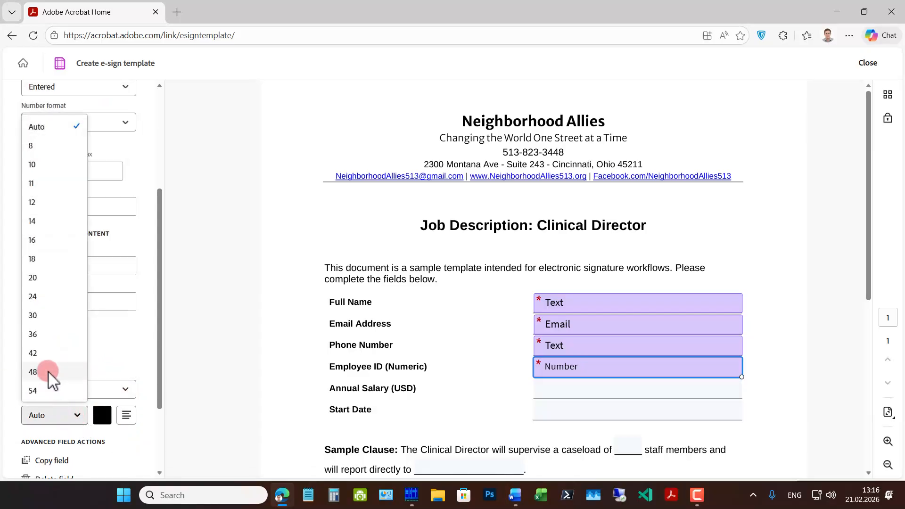
click(32, 202)
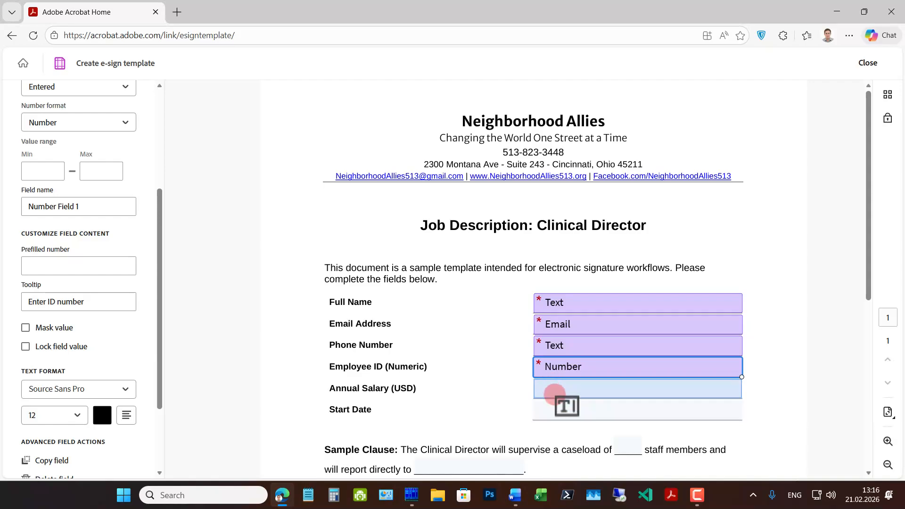
scroll(142, 208, up, 4)
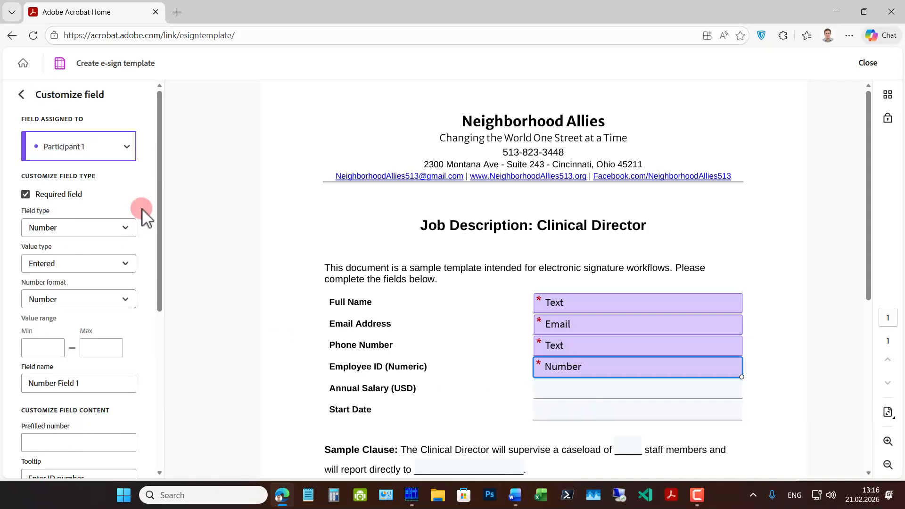
click(22, 96)
Step: Place a number field for Participant 1 on the Annual Salary (USD) line
scroll(106, 249, down, 4)
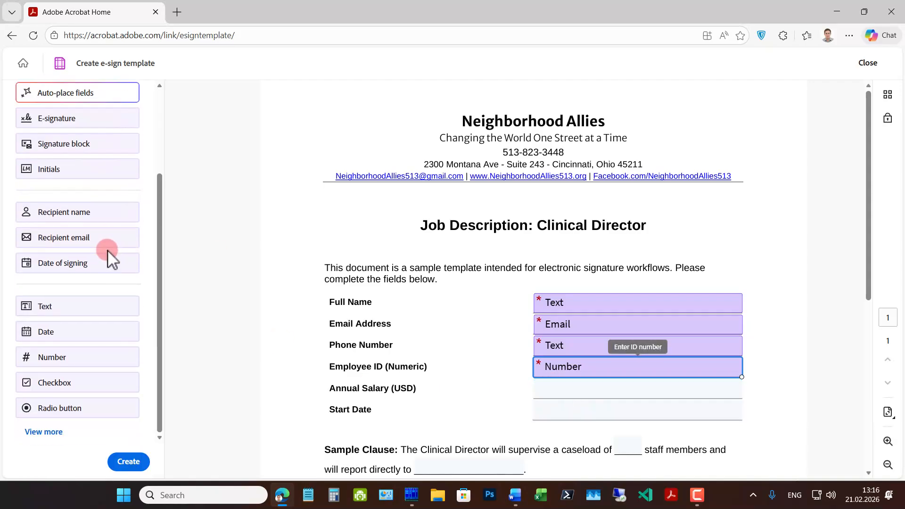
drag(57, 361, 548, 391)
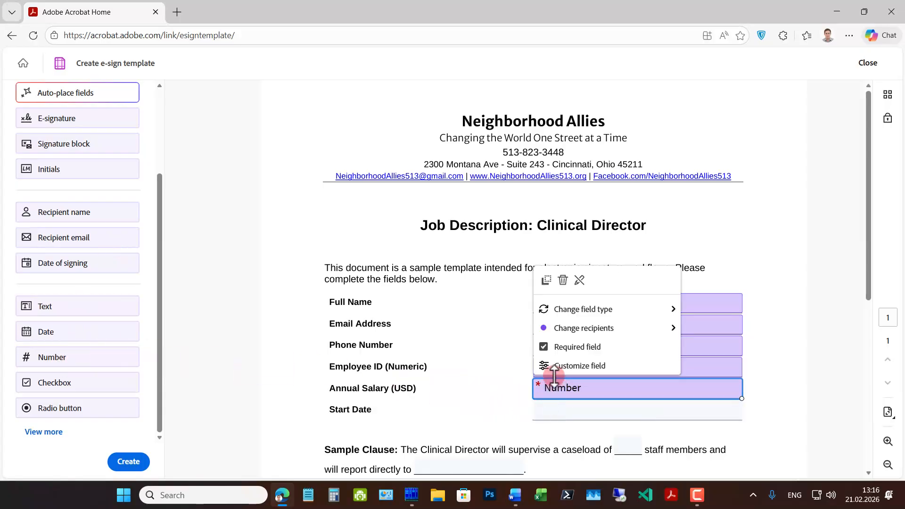
click(543, 347)
click(544, 347)
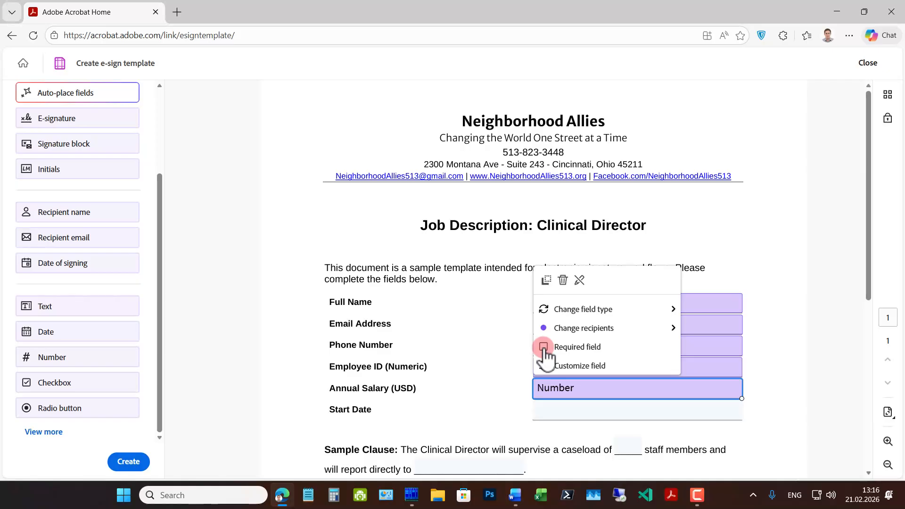
Step: Customize the Annual Salary (USD) number field with the tooltip "Enter amount" and the Source Sans Pro font
click(558, 367)
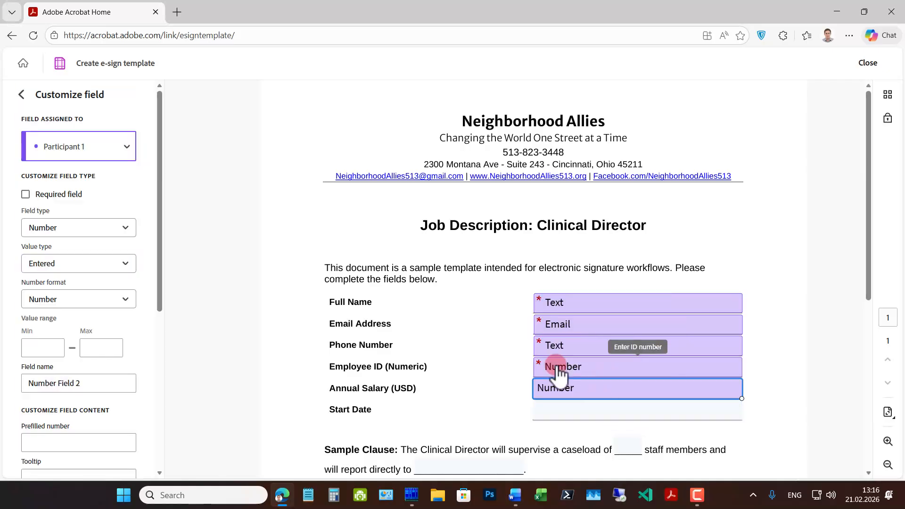
scroll(105, 288, down, 3)
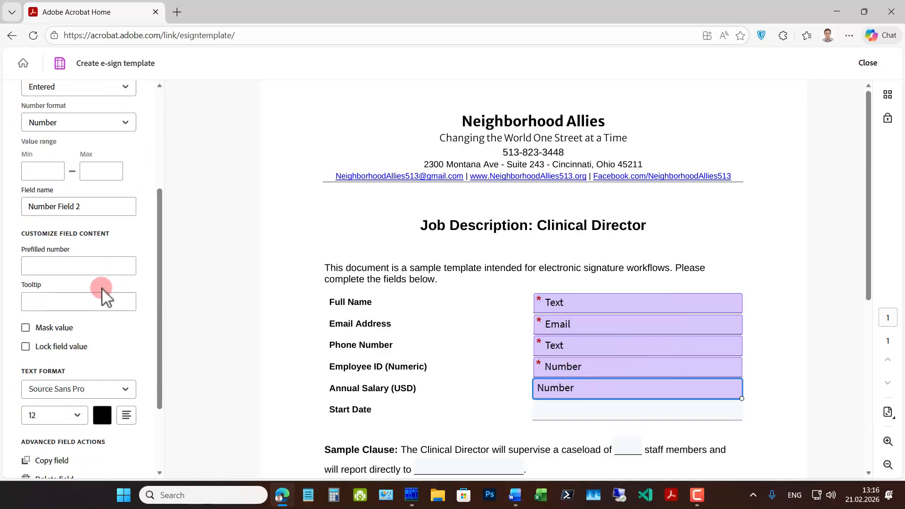
text(Enter amount)
click(101, 380)
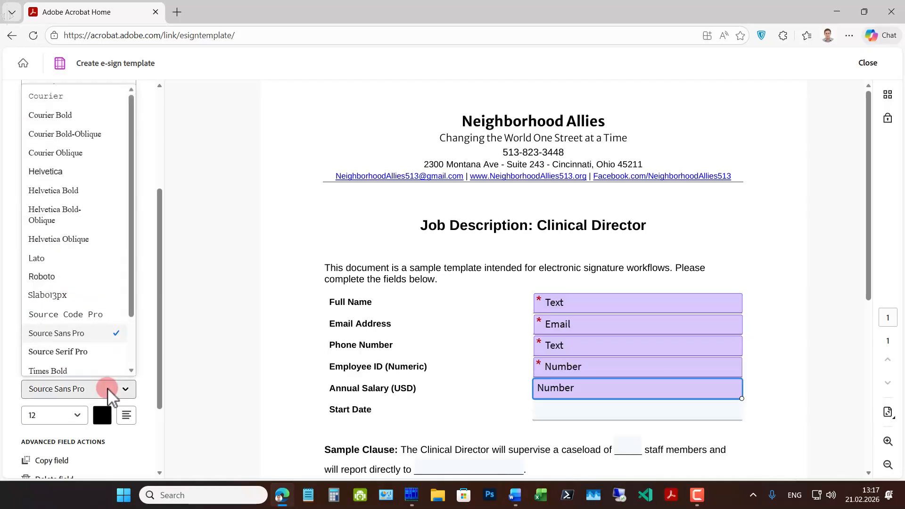
click(91, 334)
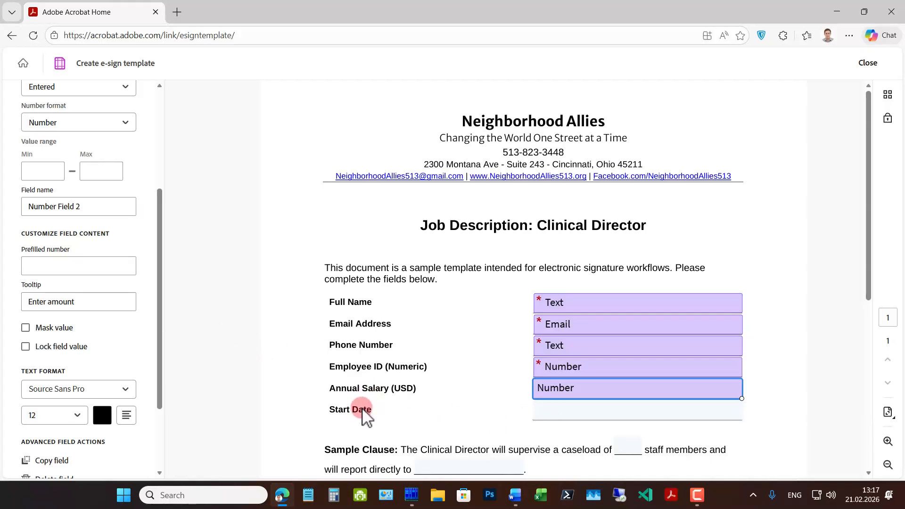
scroll(125, 322, up, 4)
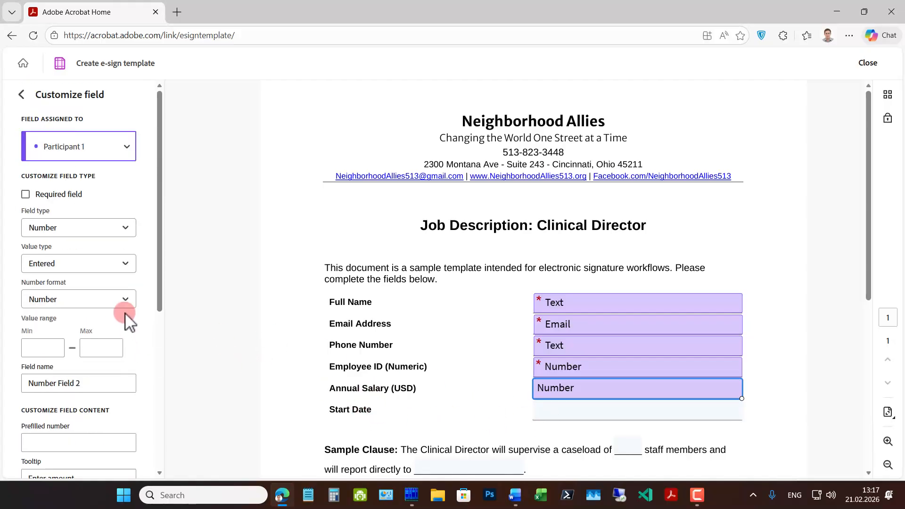
click(21, 94)
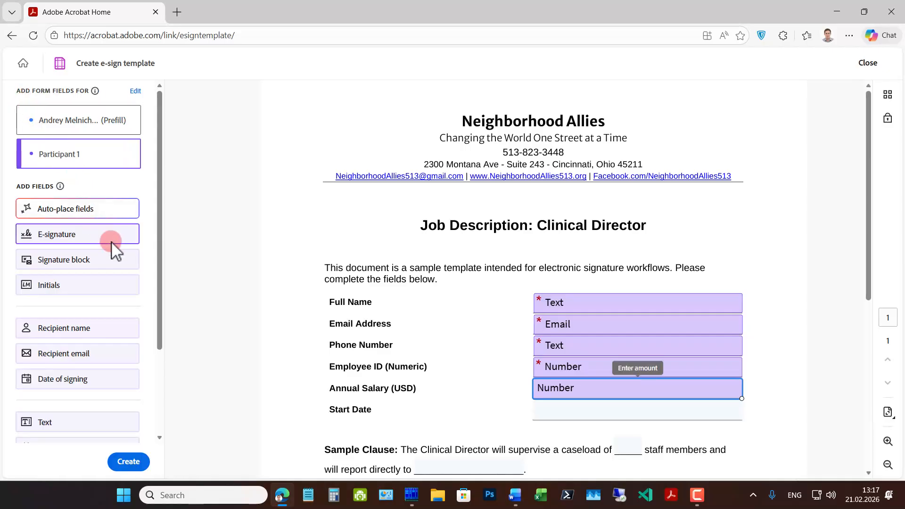
Step: Place a date field for Participant 1 on the Start Date line and make it required
scroll(139, 256, down, 3)
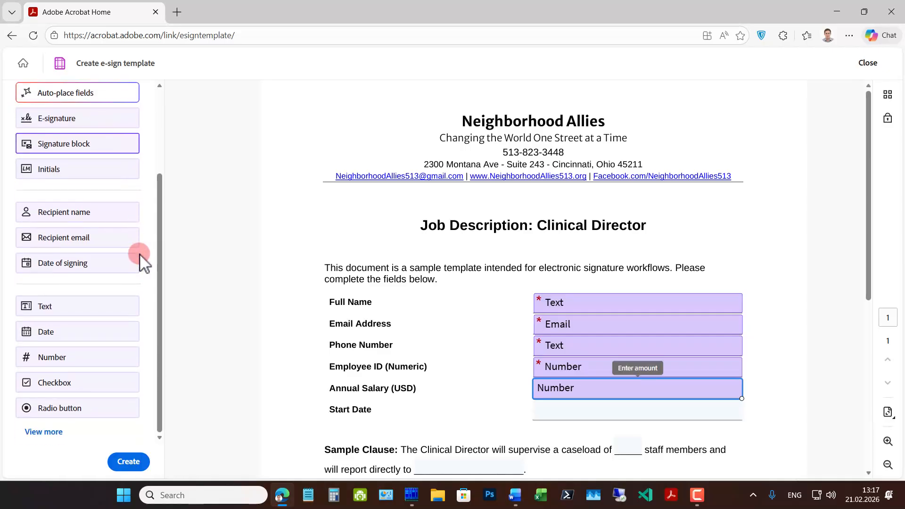
drag(67, 336, 553, 412)
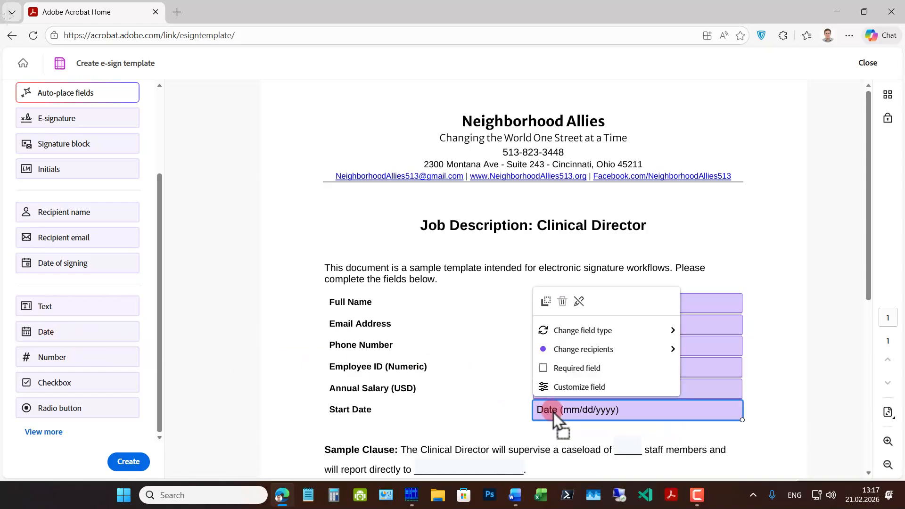
click(544, 369)
Step: Customize the Start Date field with the US (mmm d, yyyy) date format and the tooltip "Enter date"
click(555, 388)
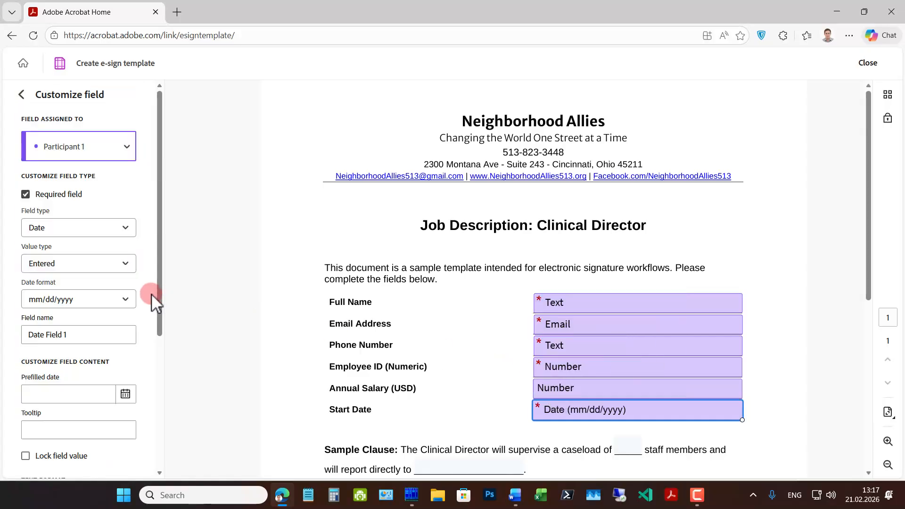
click(126, 300)
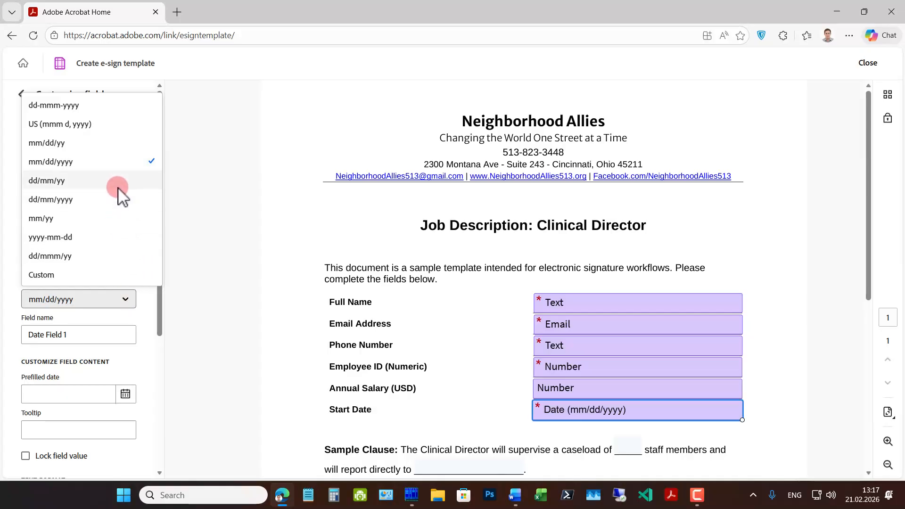
click(40, 126)
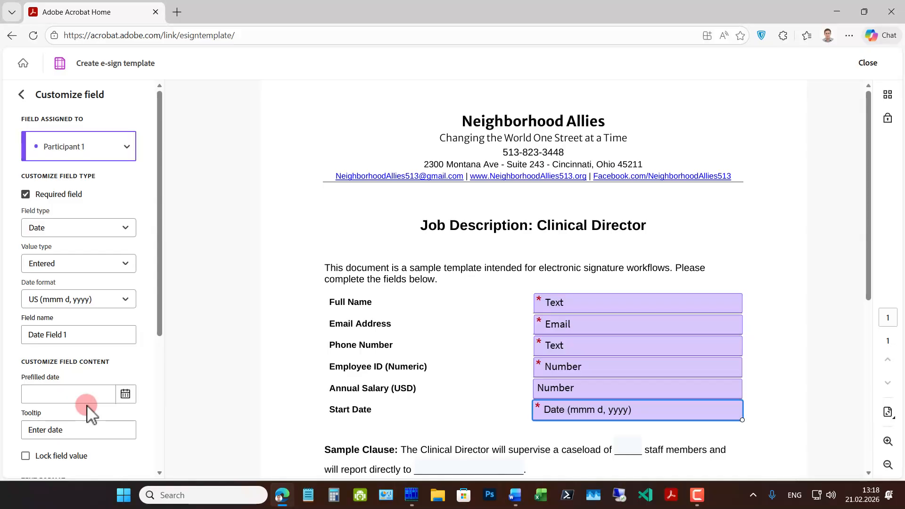
Step: Format the Start Date field's text as Source Sans Pro at size 12 and finish customizing it
scroll(89, 412, down, 3)
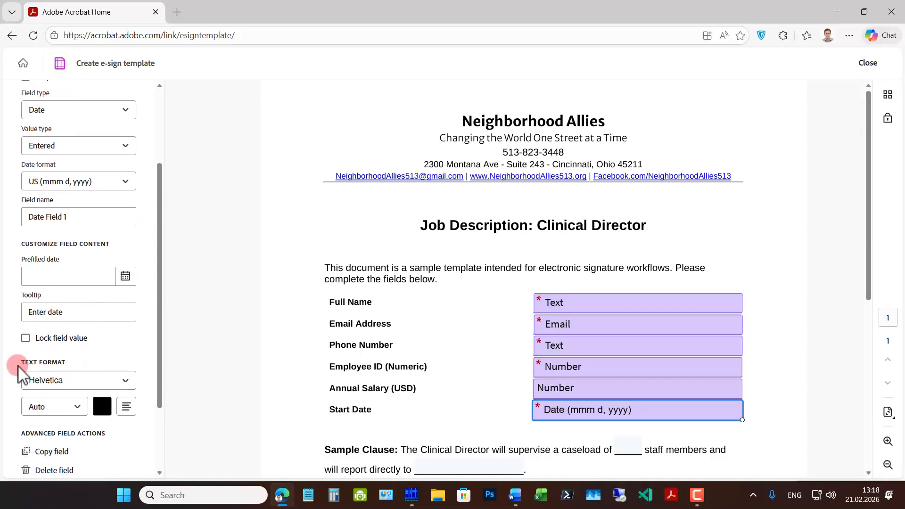
click(68, 380)
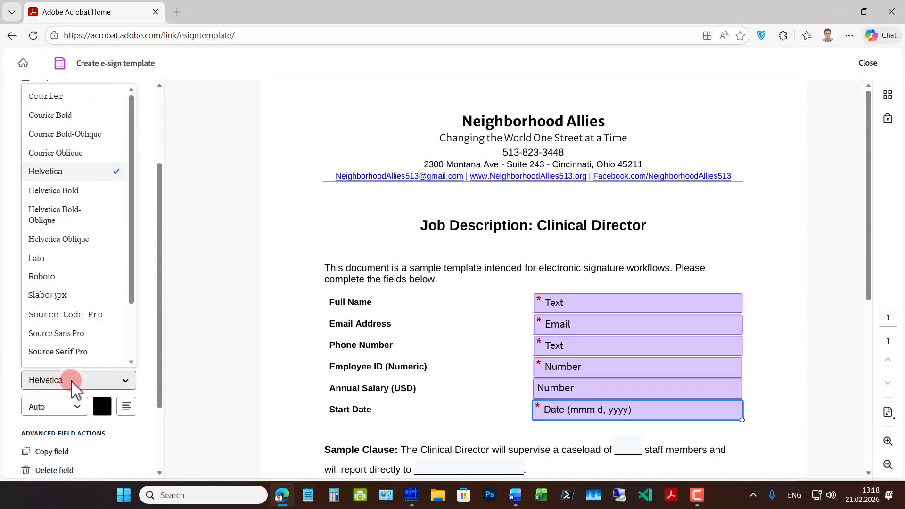
click(57, 335)
click(73, 406)
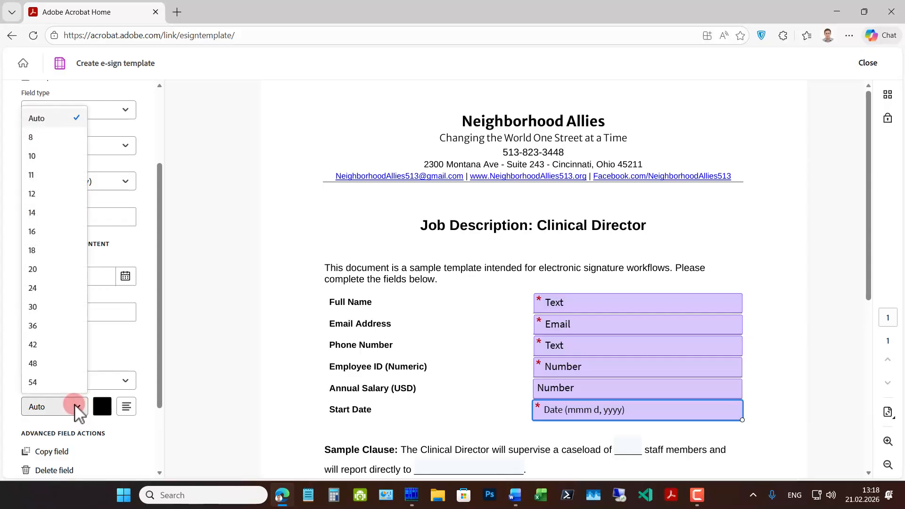
click(41, 194)
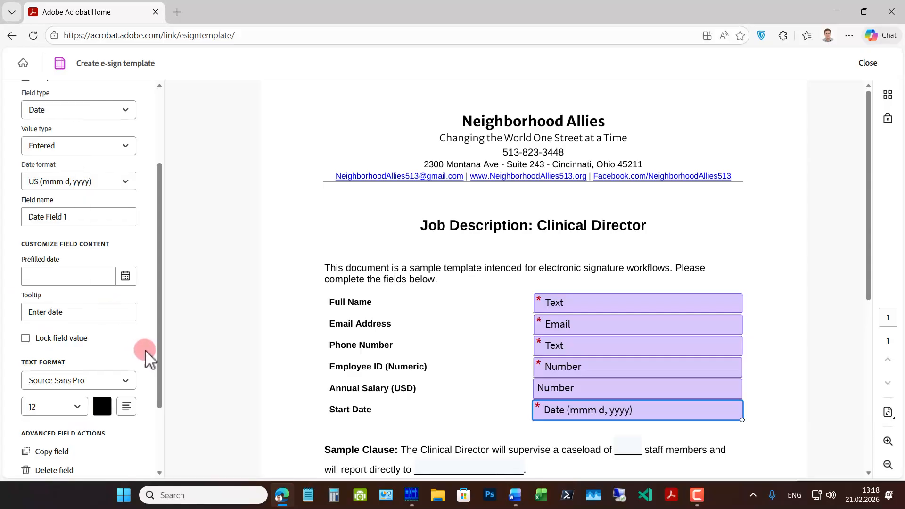
scroll(438, 383, down, 3)
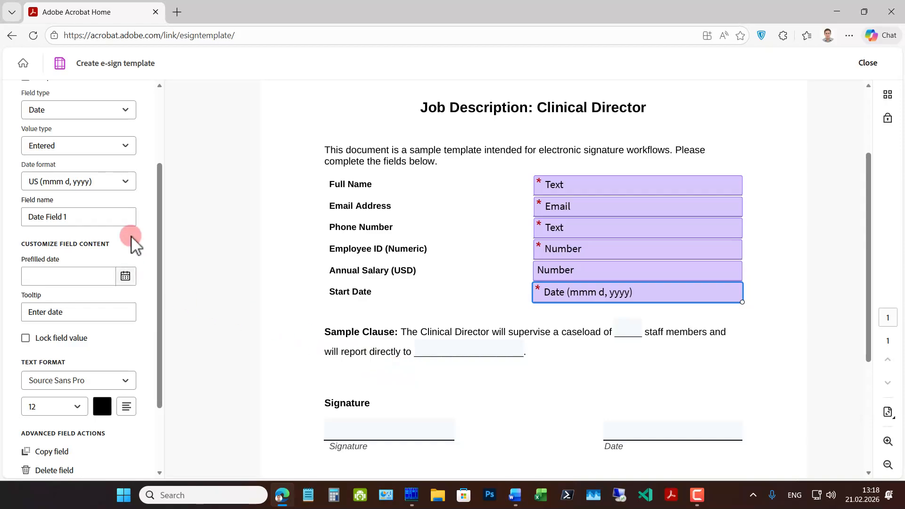
scroll(151, 276, down, 2)
scroll(151, 276, up, 5)
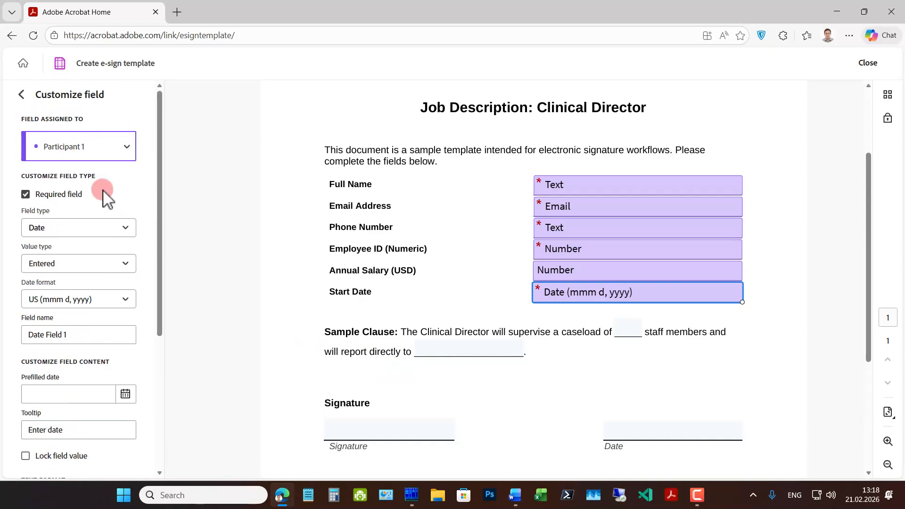
click(20, 94)
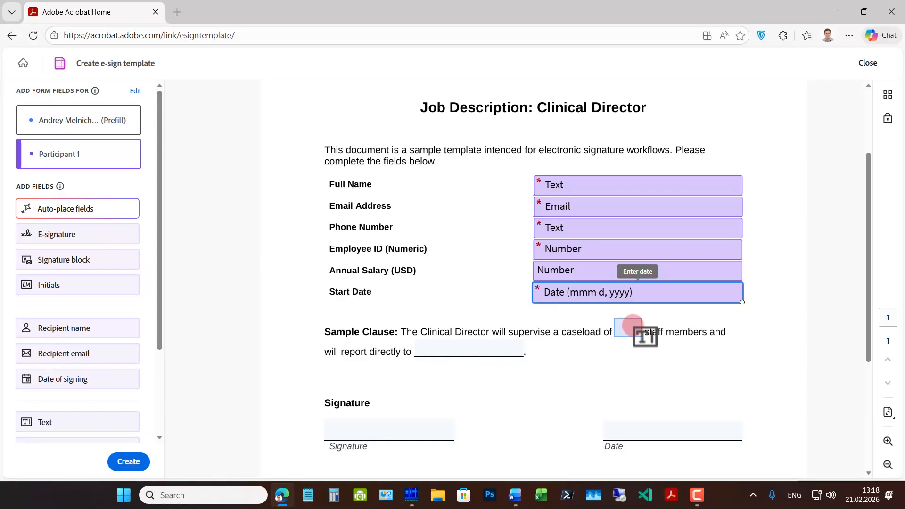
Step: Place a number field in the caseload blank of the Sample Clause and make it required
scroll(131, 296, down, 3)
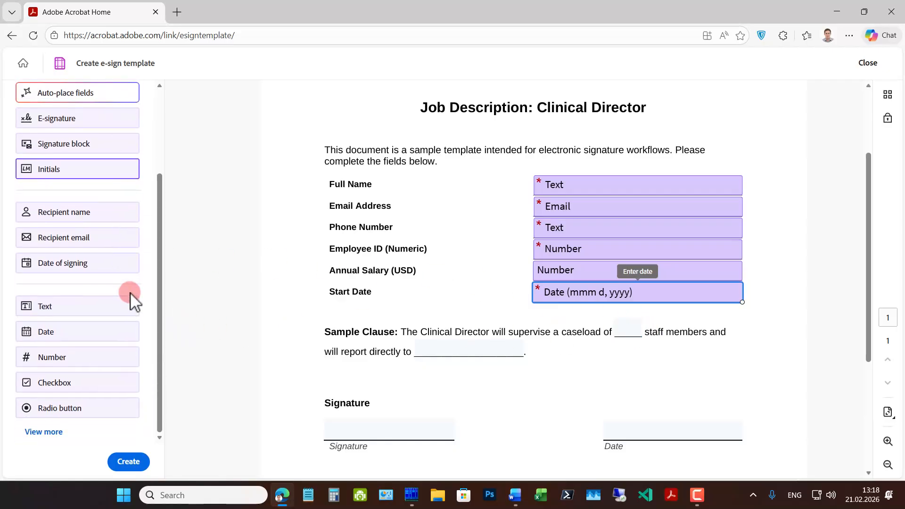
drag(88, 363, 621, 332)
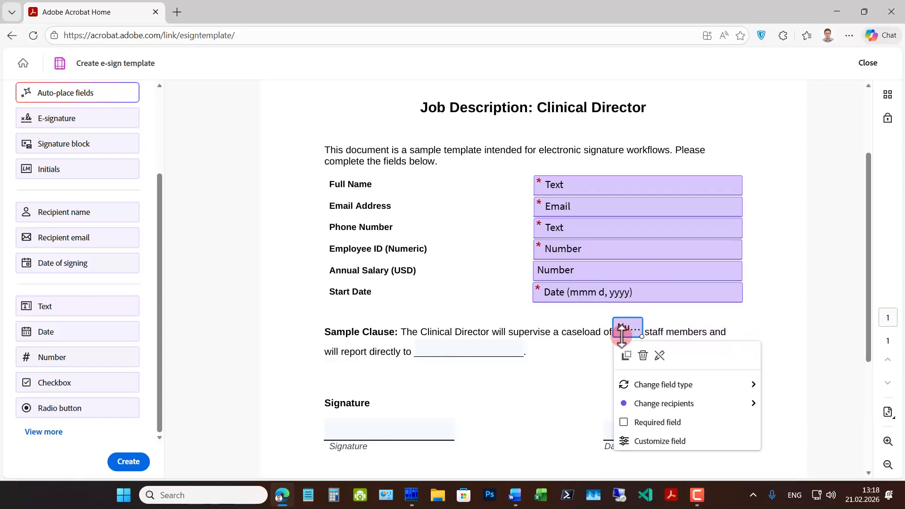
click(624, 423)
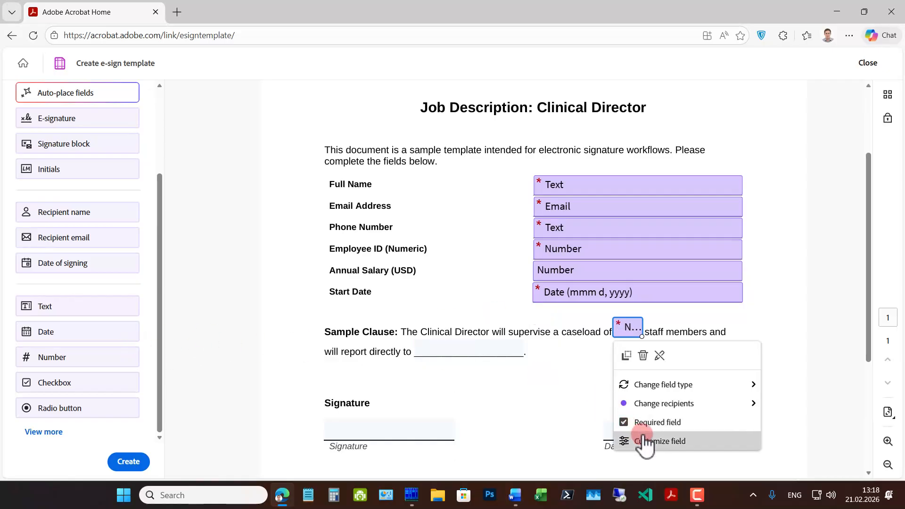
Step: Customize the caseload number field to accept values from a minimum of 1 to a maximum of 100
click(644, 441)
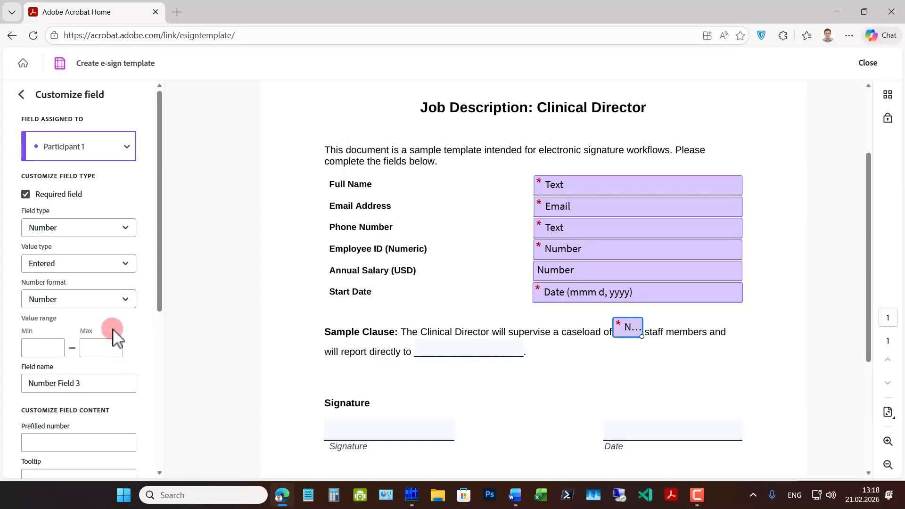
scroll(115, 332, down, 1)
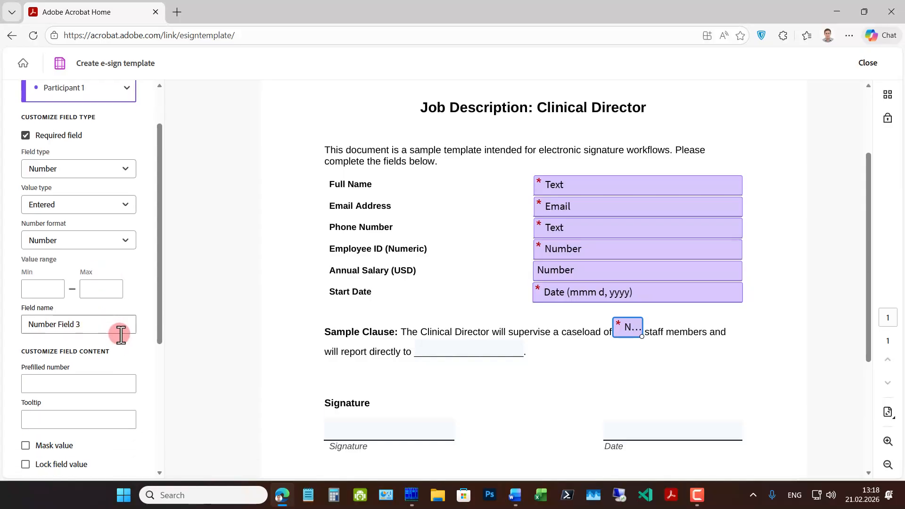
click(46, 295)
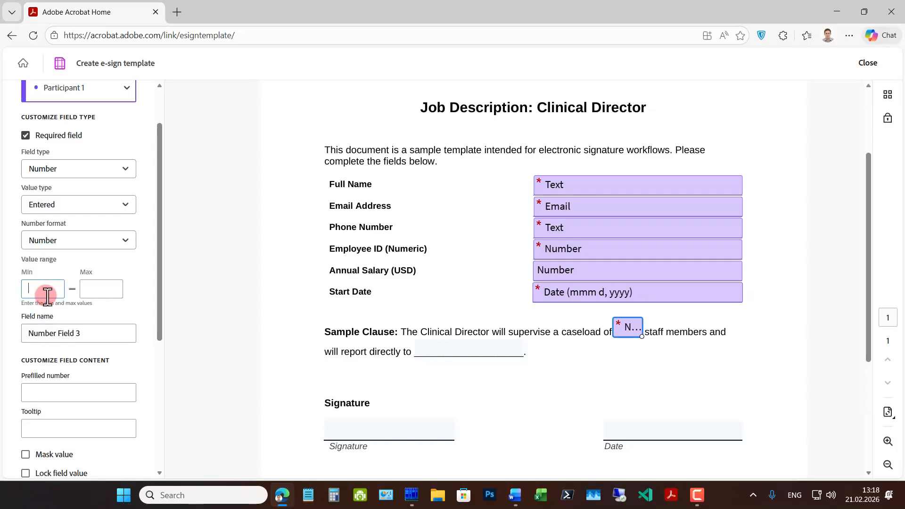
click(108, 287)
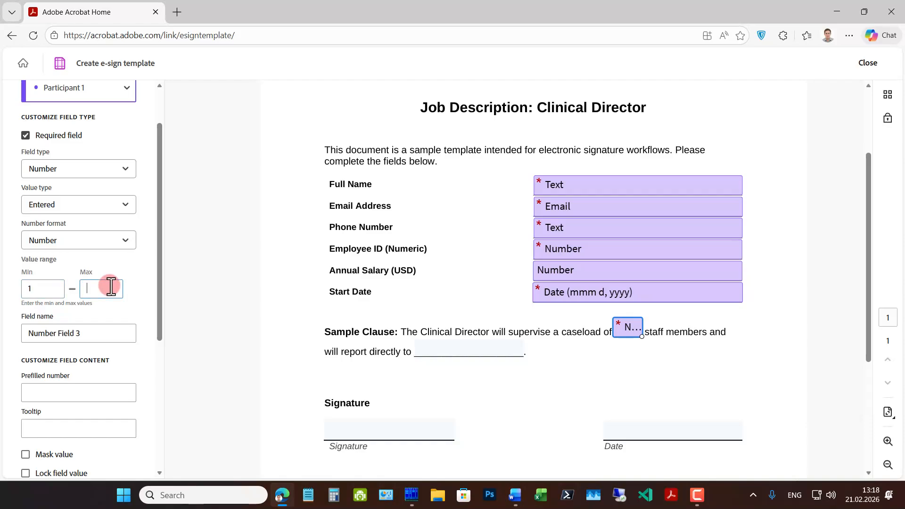
text(100)
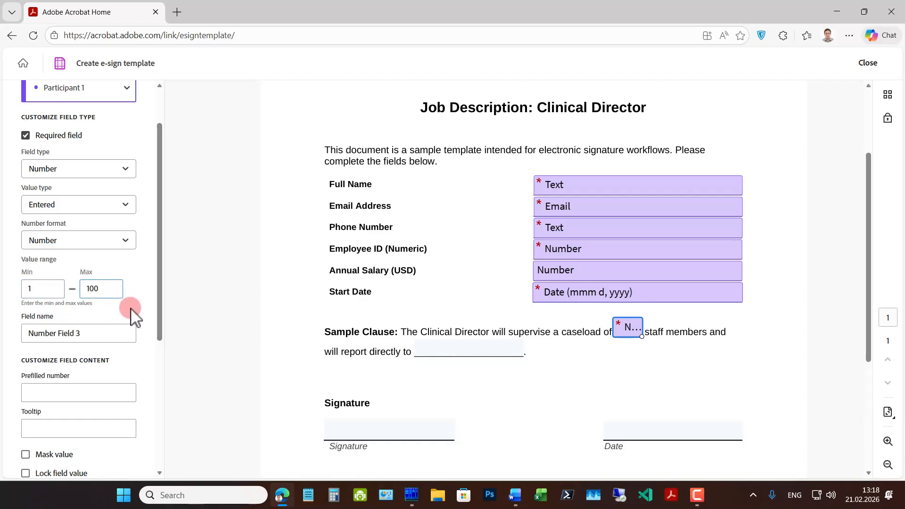
click(123, 330)
Step: Center the caseload number field's text and finish customizing the field
scroll(118, 354, down, 3)
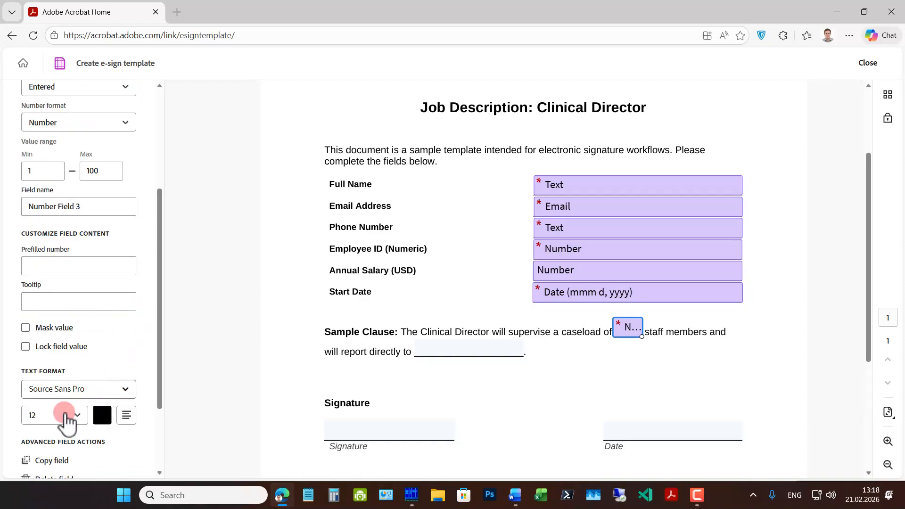
scroll(71, 368, down, 2)
click(127, 312)
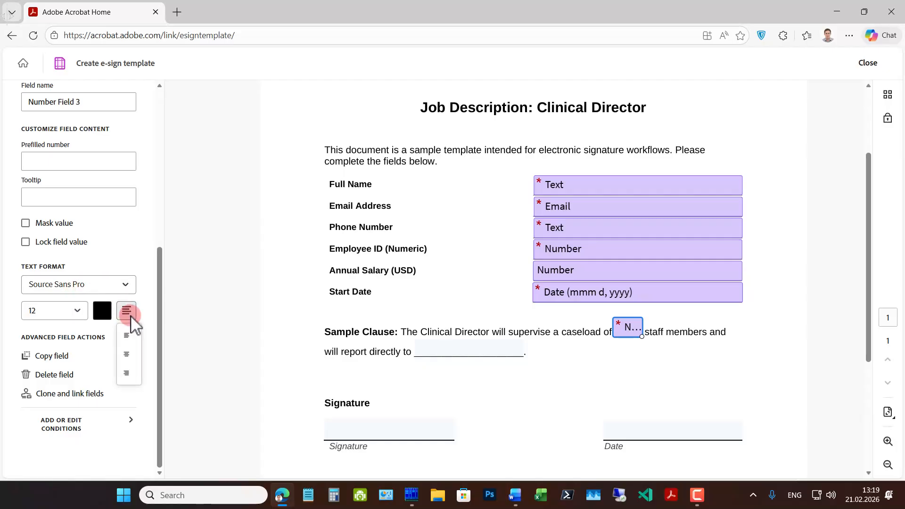
click(130, 357)
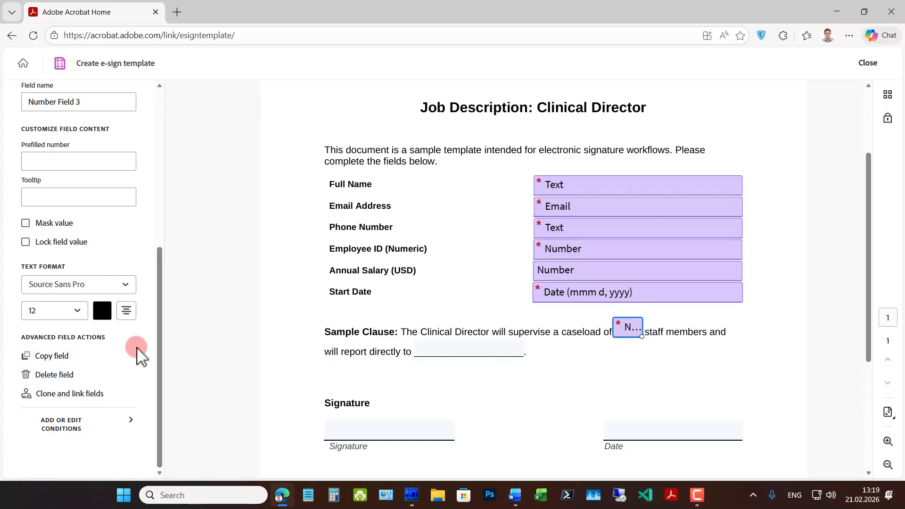
scroll(137, 347, up, 6)
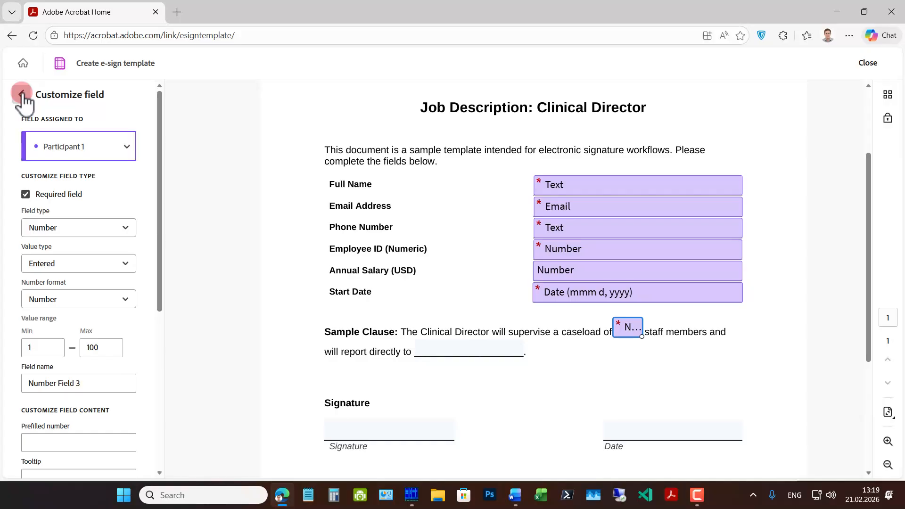
click(21, 94)
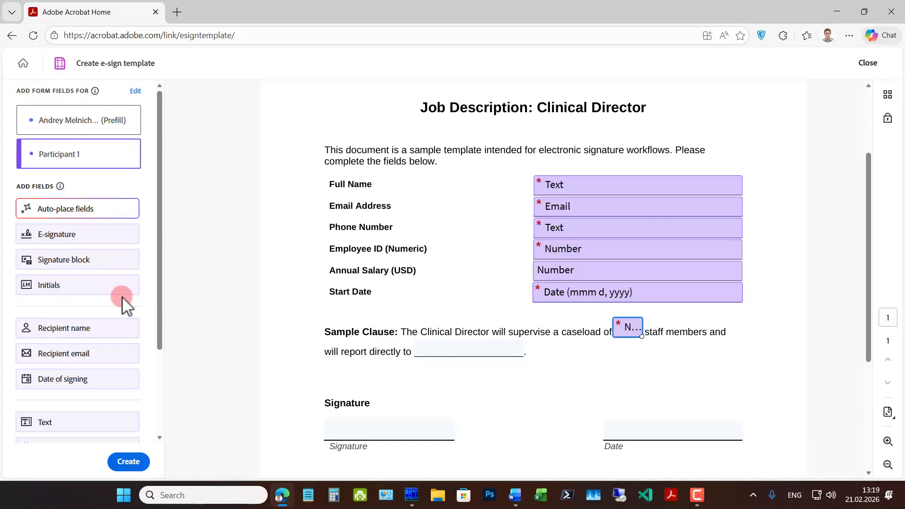
Step: Place a required text field in the "will report directly to" blank and check its customization settings
scroll(119, 295, down, 3)
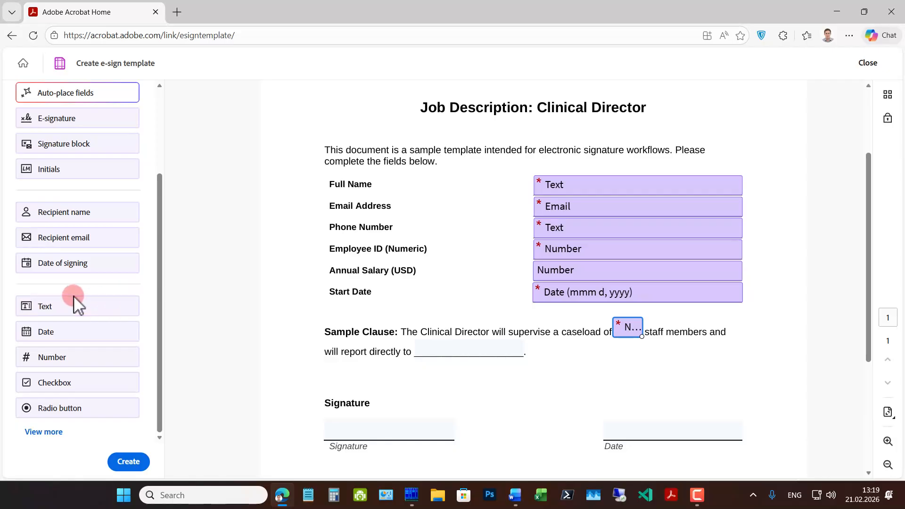
drag(74, 304, 430, 345)
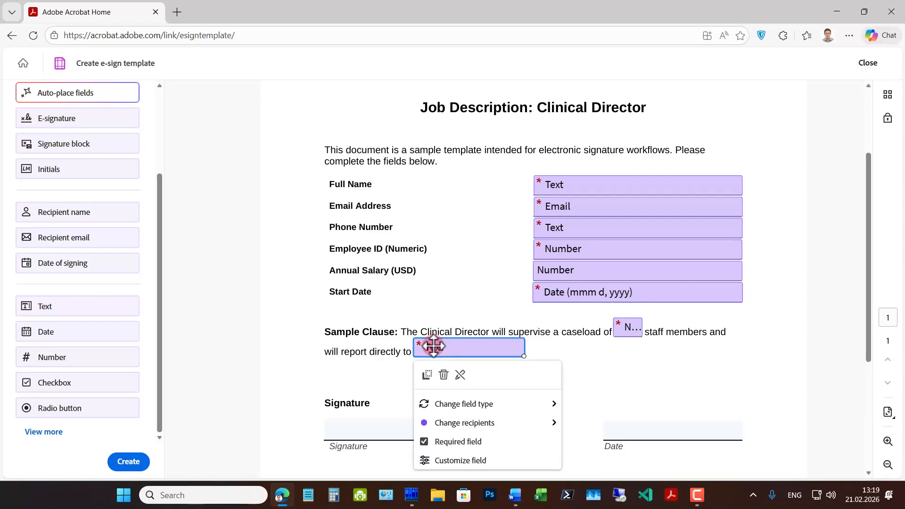
click(499, 460)
drag(160, 274, 160, 411)
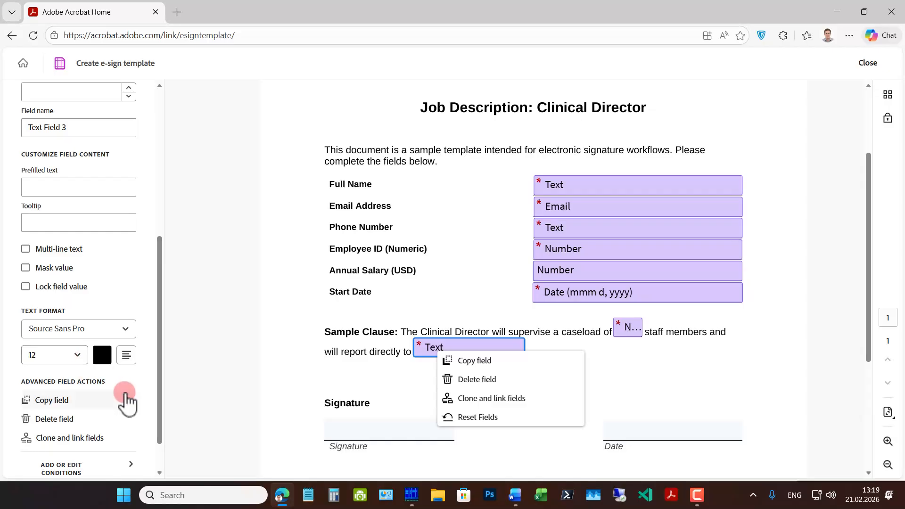
click(330, 358)
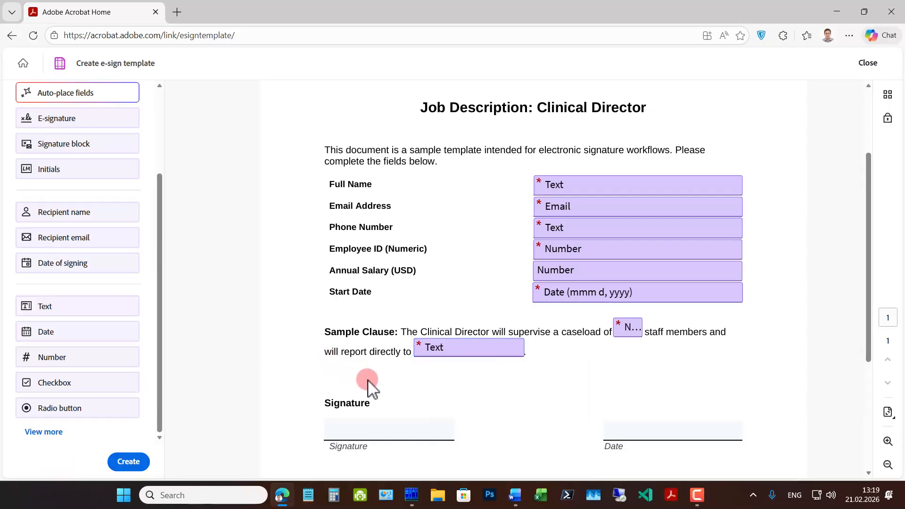
Step: Place an e-signature field for Participant 1 on the Signature line at the end of the document
scroll(383, 384, down, 2)
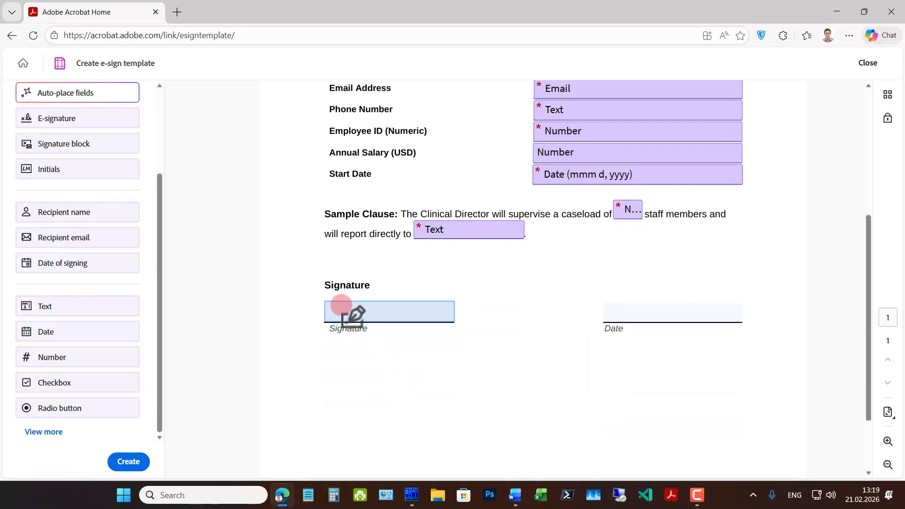
scroll(121, 341, up, 2)
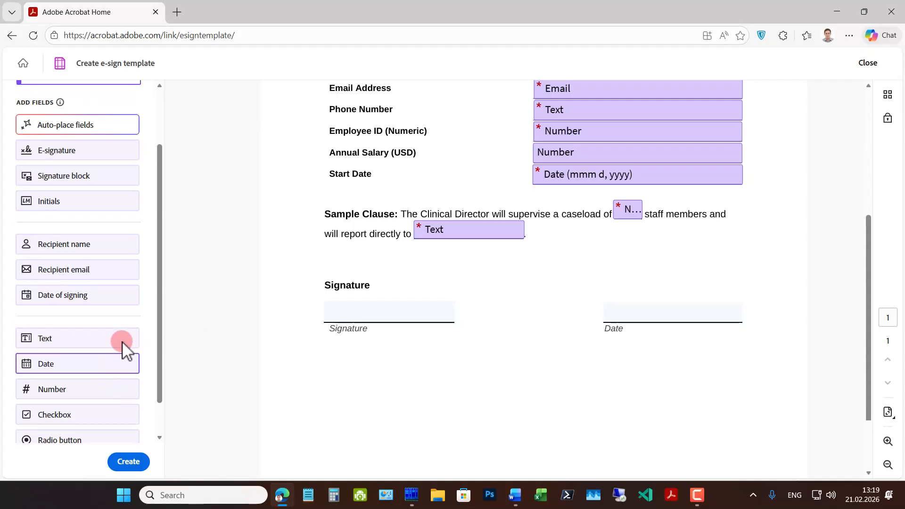
mouse_move(50, 180)
mouse_down()
mouse_move(392, 303)
mouse_move(359, 309)
mouse_up()
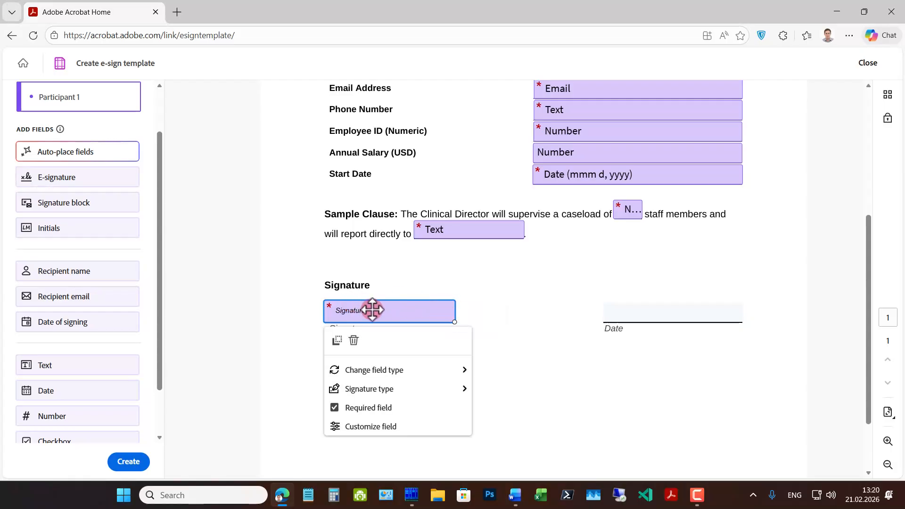
click(272, 271)
mouse_move(308, 293)
mouse_down()
mouse_move(347, 315)
mouse_move(487, 343)
mouse_up()
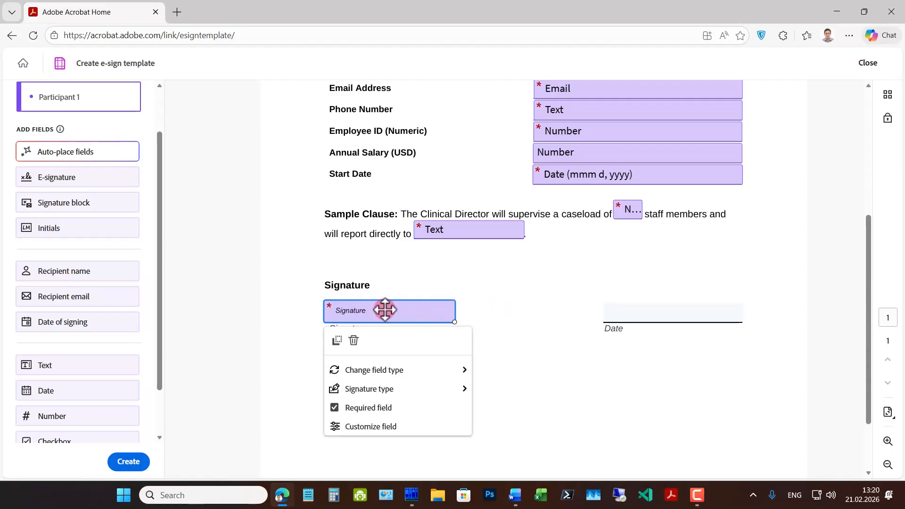
Step: Move the signature field up slightly and increase its height so it reaches down to the signature line
drag(385, 310, 385, 302)
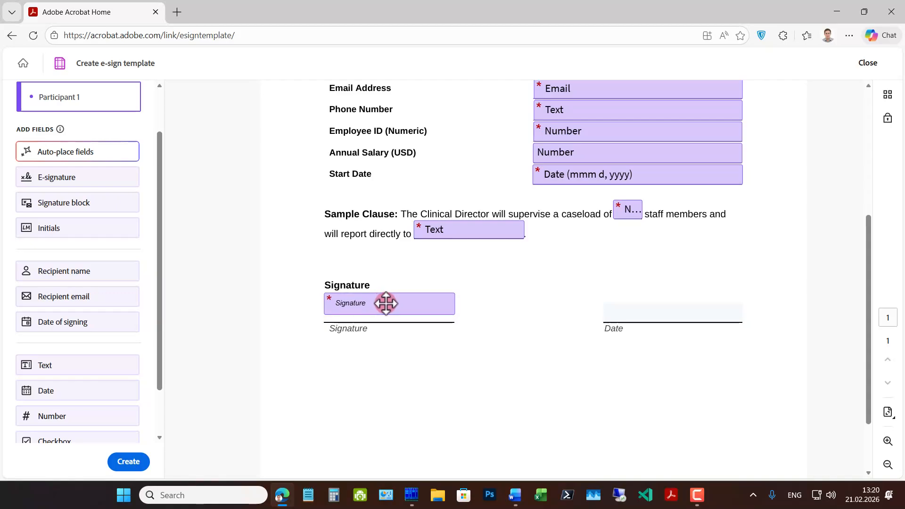
click(445, 311)
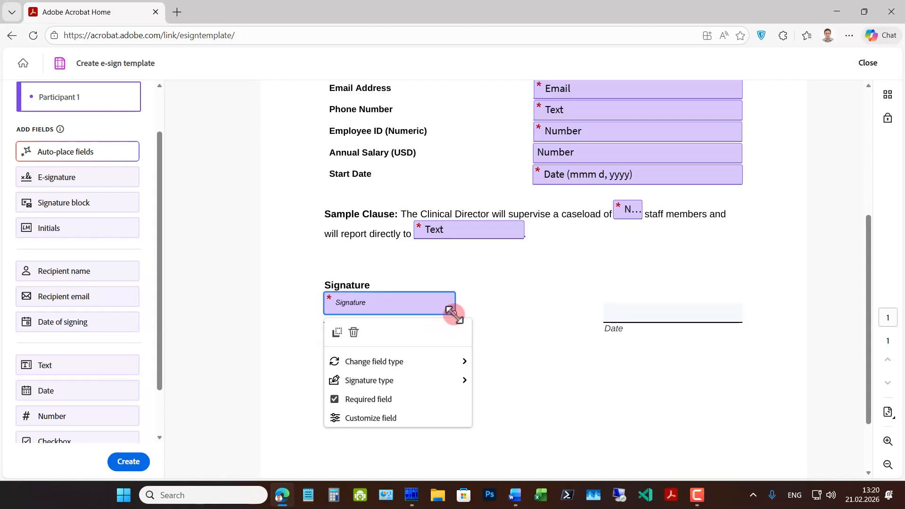
drag(452, 314, 453, 319)
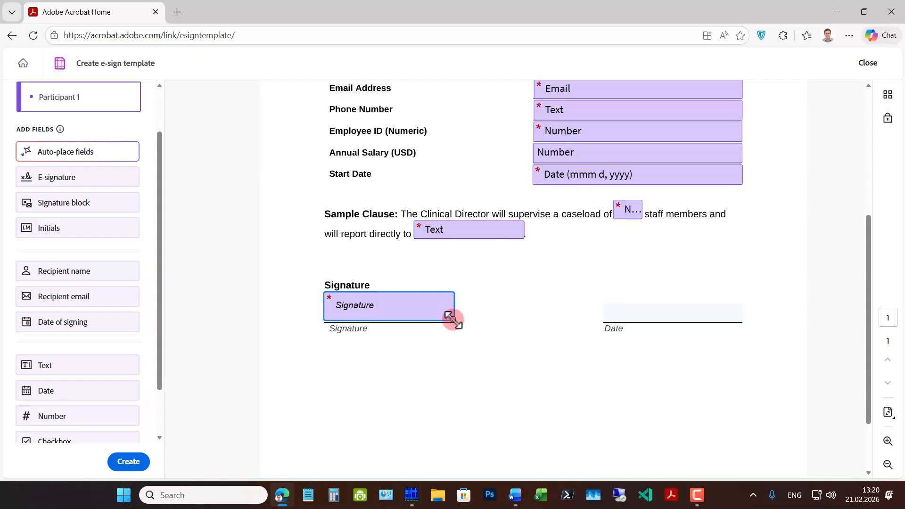
click(480, 327)
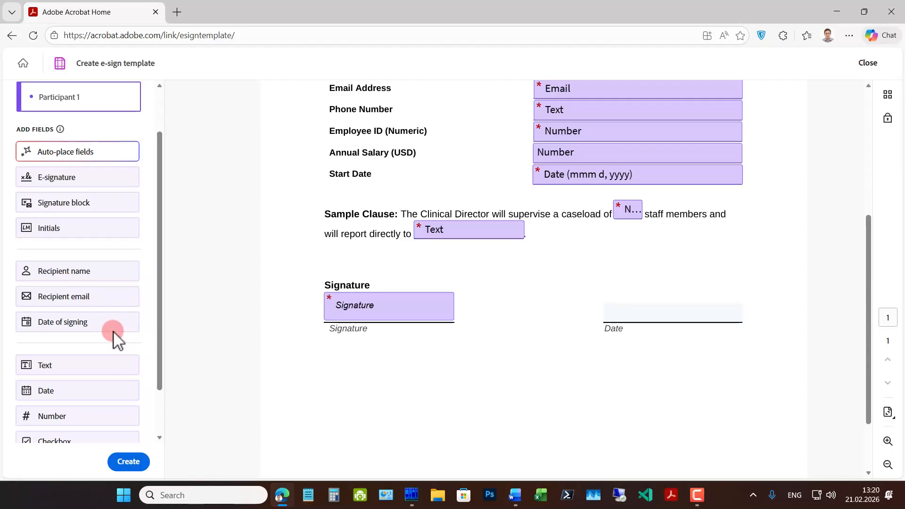
Step: Place a date-of-signing field in the Date blank and choose the US (mmm d, yyyy) date format
drag(60, 322, 620, 312)
click(665, 391)
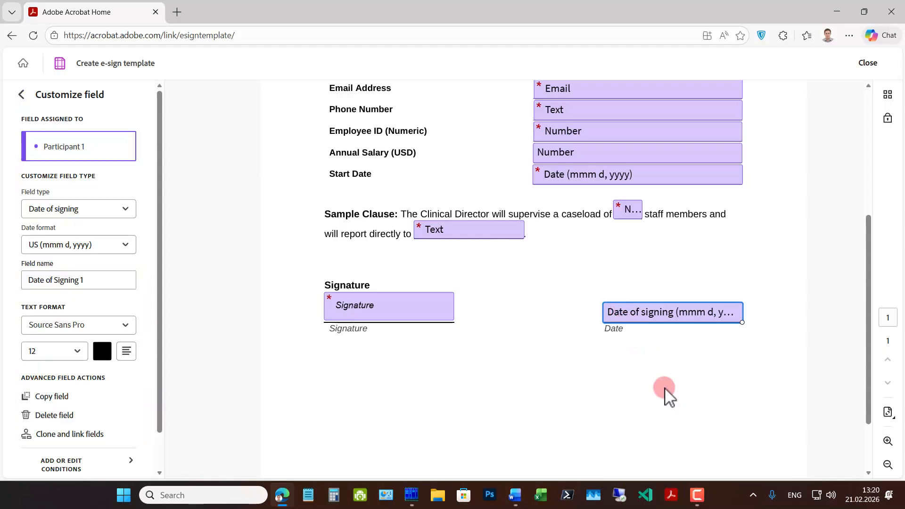
click(68, 246)
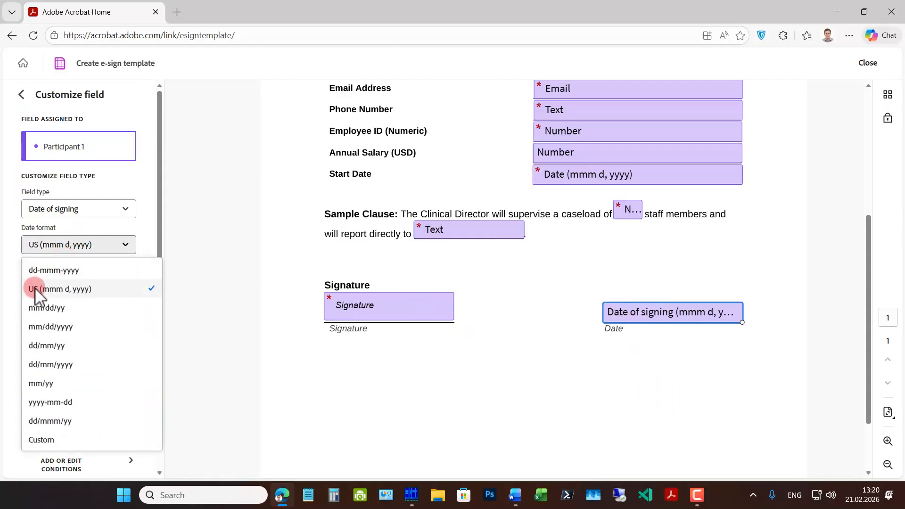
click(61, 292)
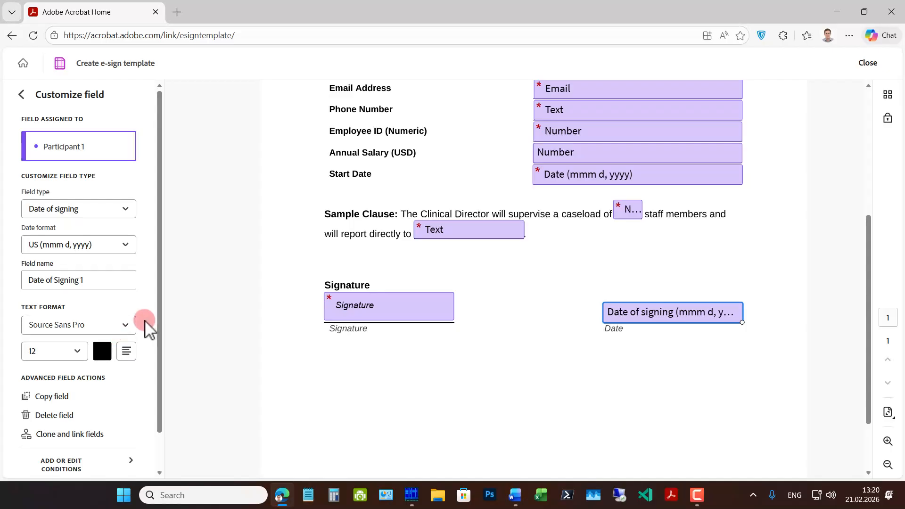
Step: Check the font options of the date-of-signing field and keep its text size at 12
click(125, 325)
click(107, 304)
click(76, 352)
click(35, 179)
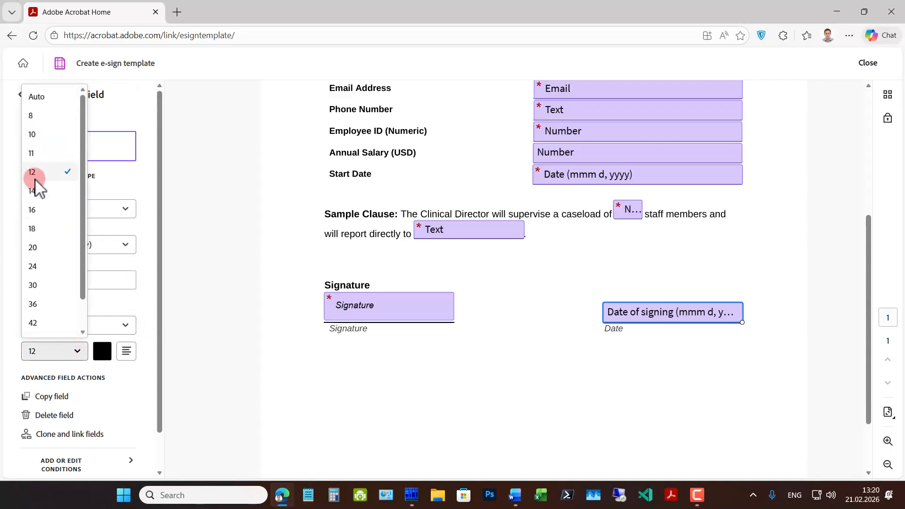
click(35, 177)
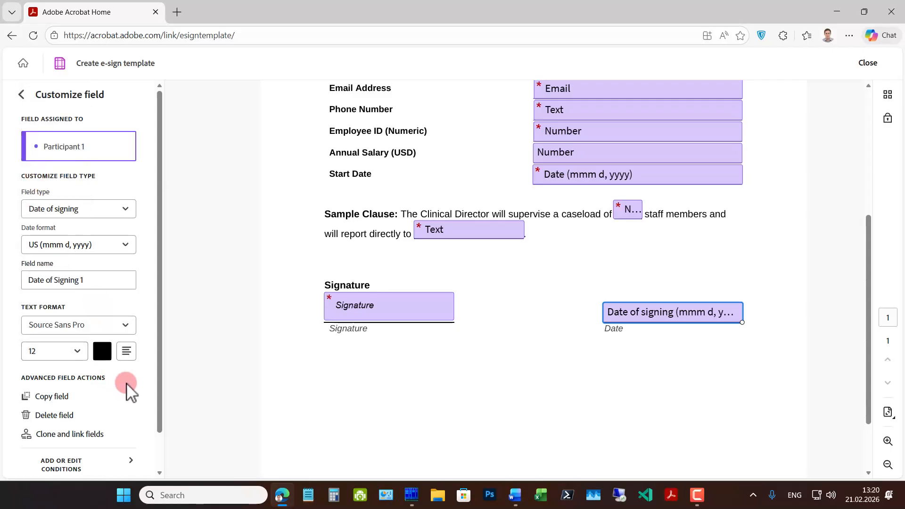
Step: Nudge the date-of-signing field slightly up above its line and create the template
drag(578, 283, 759, 335)
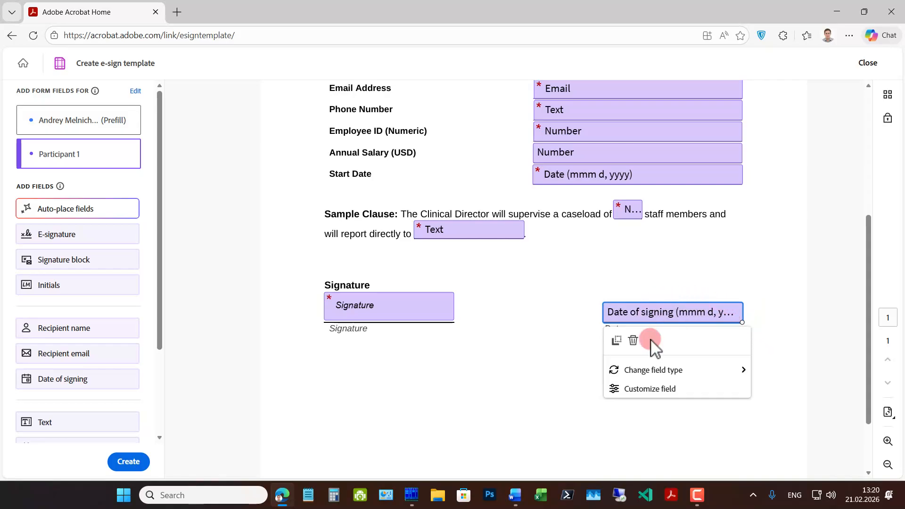
click(639, 314)
drag(639, 313, 639, 311)
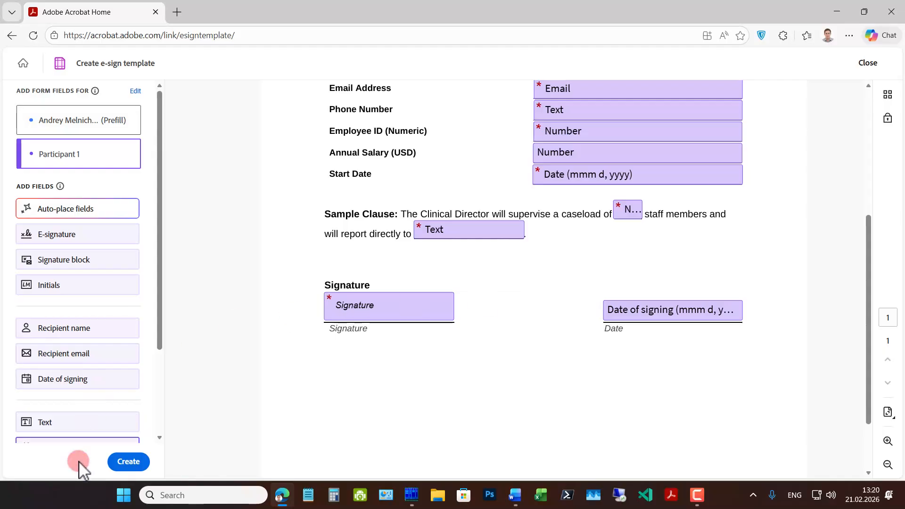
click(139, 462)
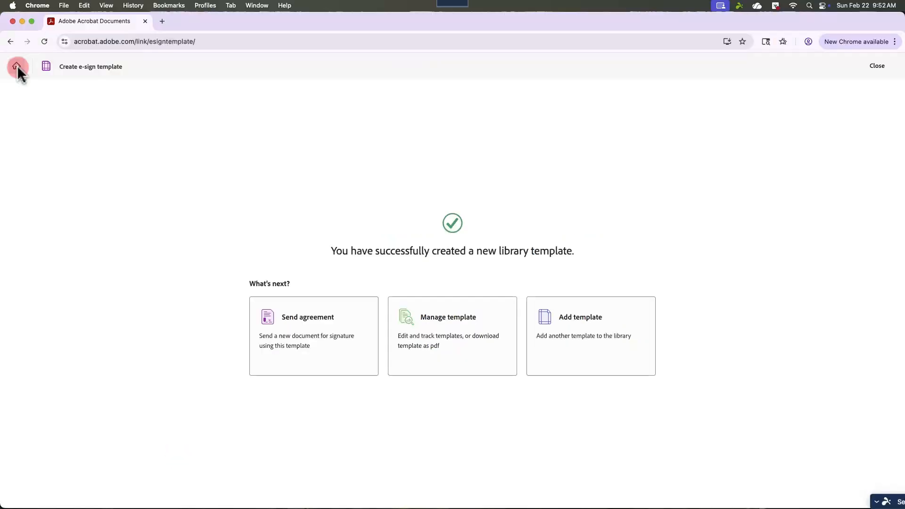
Step: Return to the Acrobat home page and start a Request e-signatures task up to its file selection
click(17, 66)
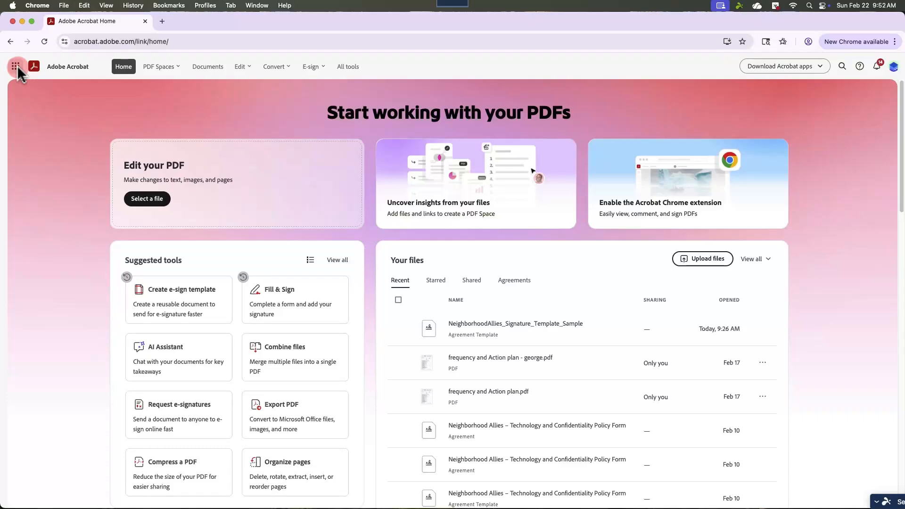
click(318, 67)
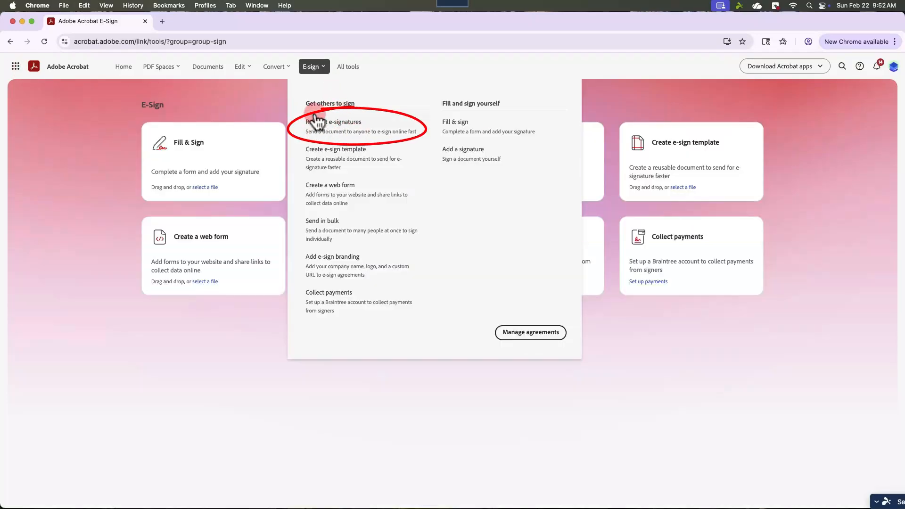
click(332, 124)
click(336, 128)
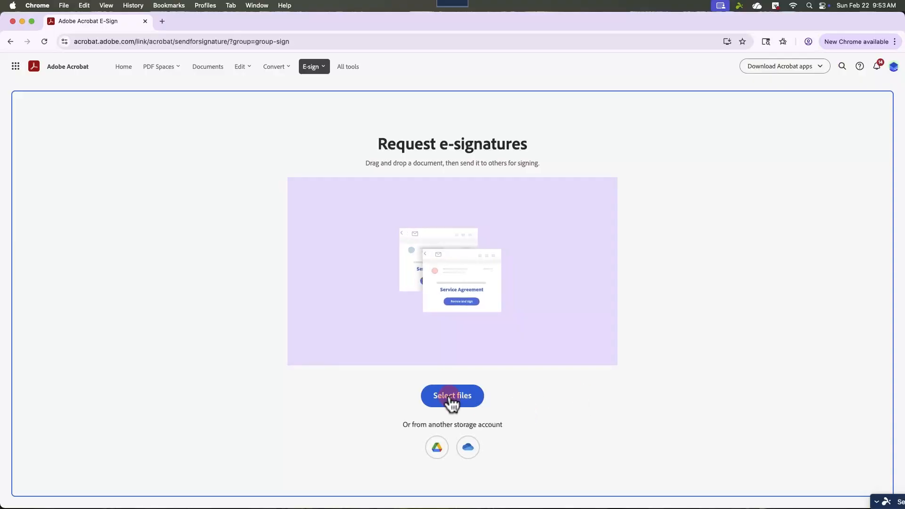
click(452, 396)
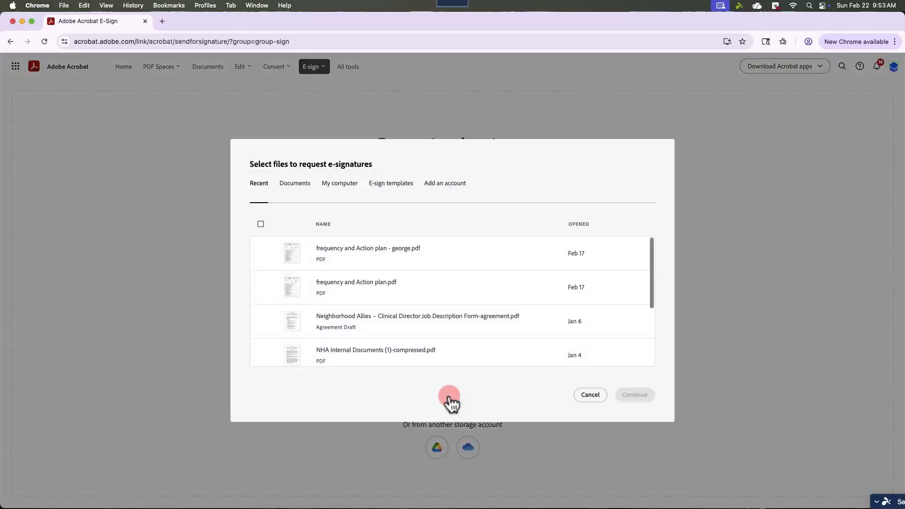
Step: Choose the e-sign template NeighborhoodAllies_Signature_Template_Sample as the only file and continue to the signature request
click(393, 186)
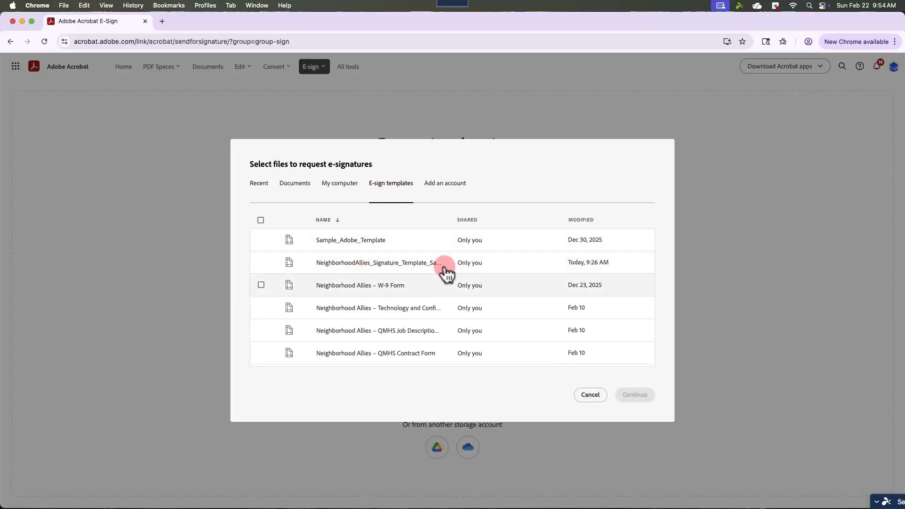
click(261, 263)
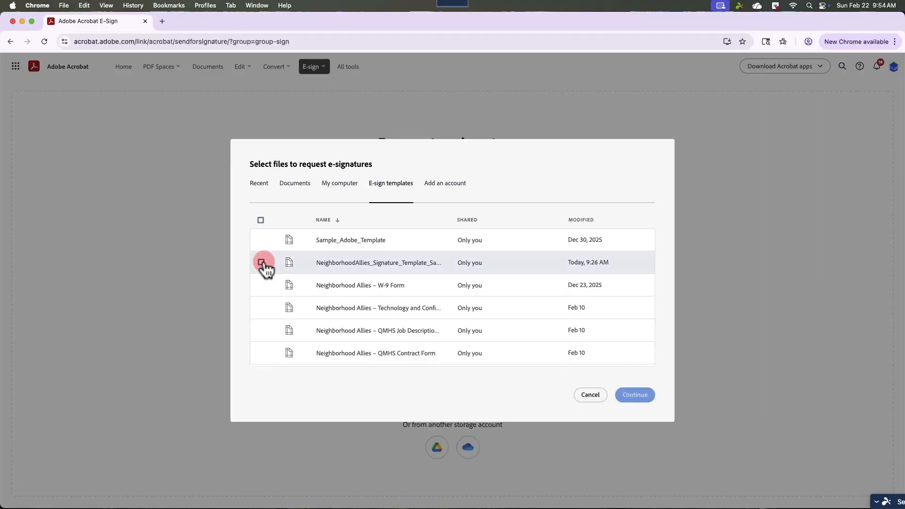
click(634, 396)
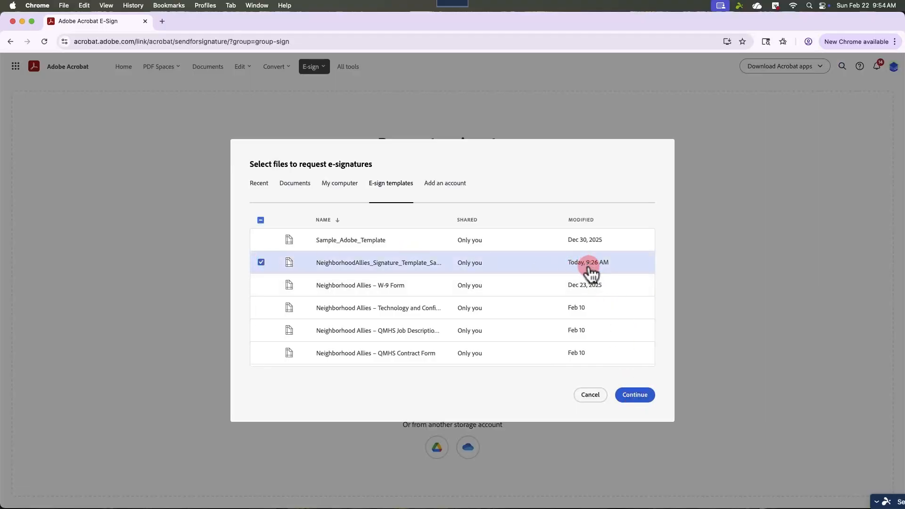
click(636, 395)
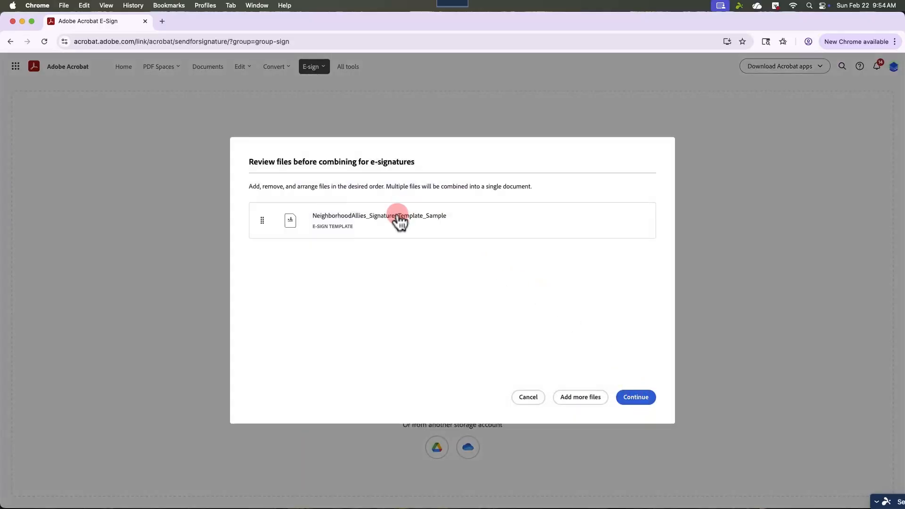
click(634, 397)
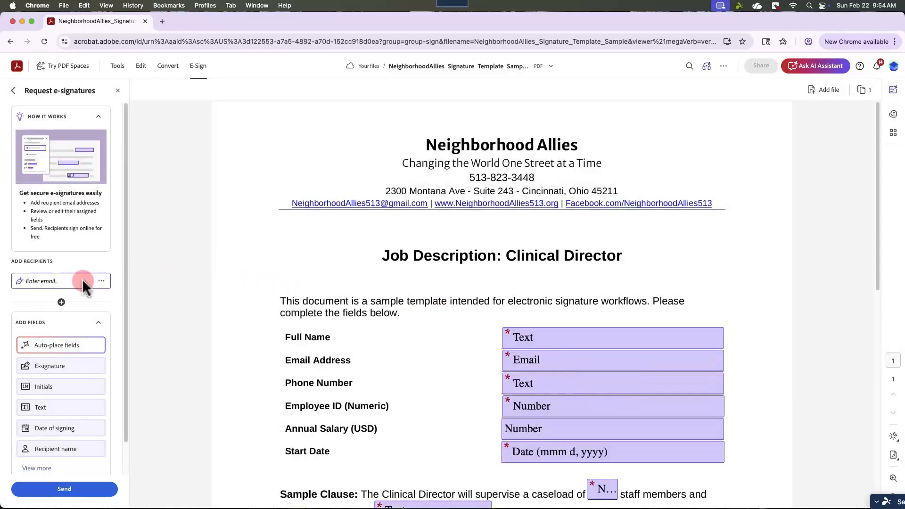
Step: Add the recipient's email address, send the agreement for signature and return to the home page
click(83, 283)
text(d)
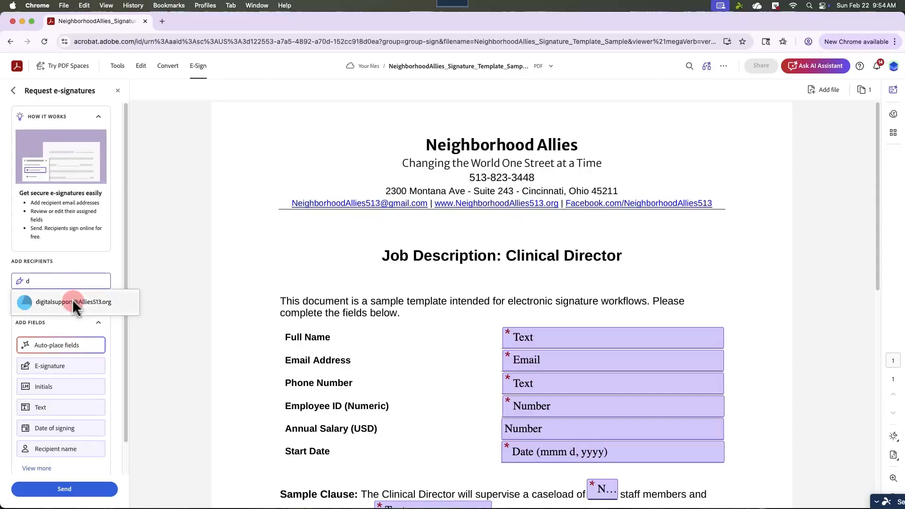
click(72, 298)
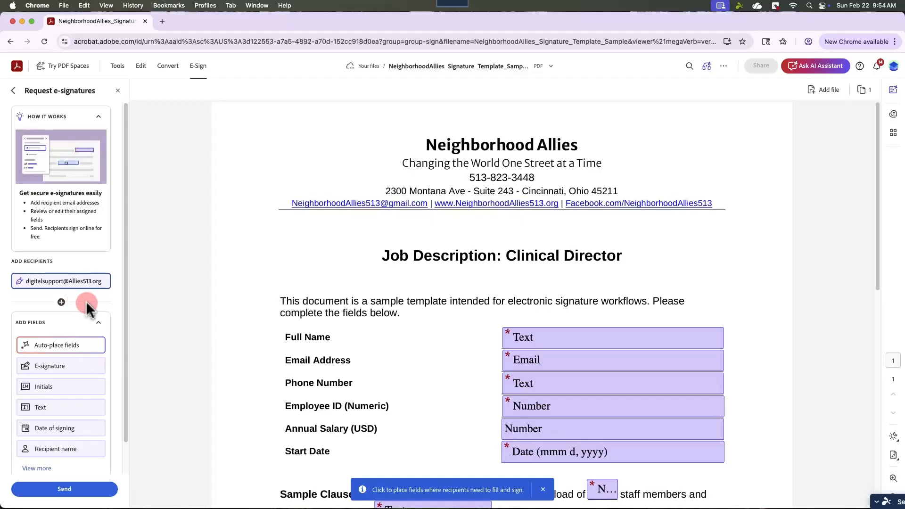
click(64, 490)
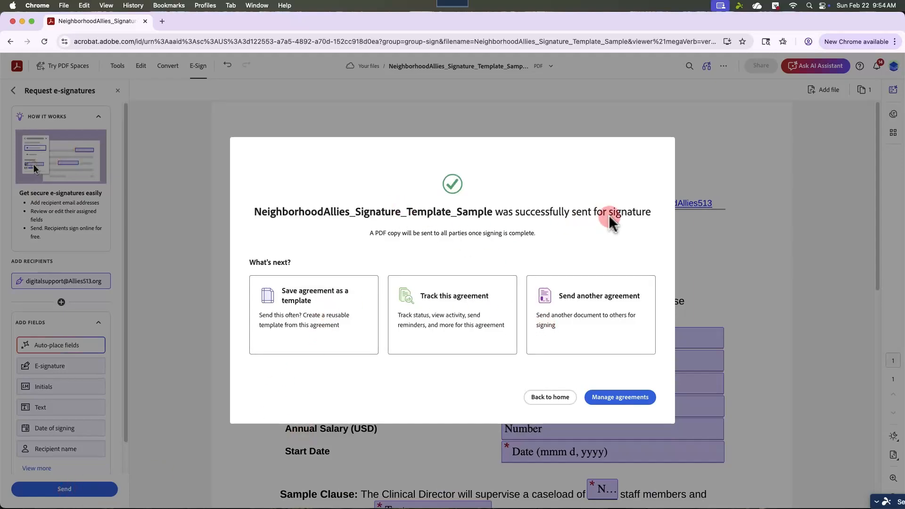
click(552, 398)
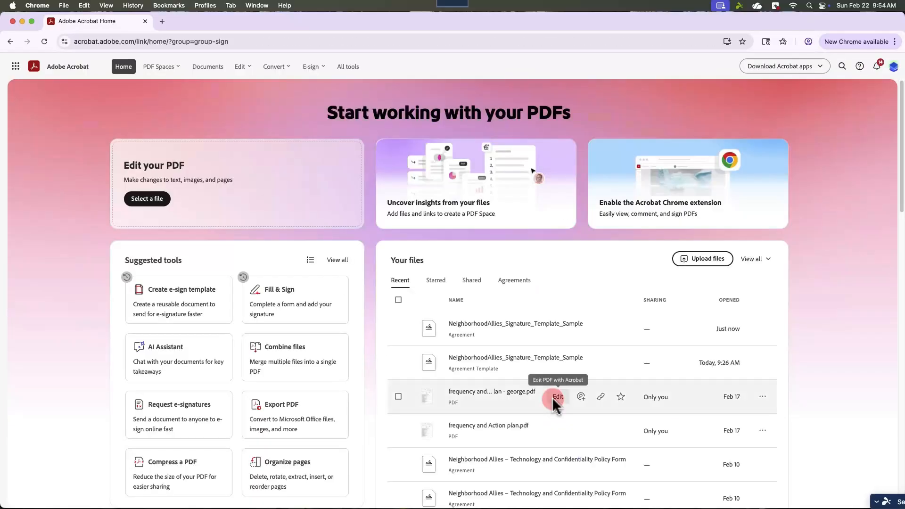
Step: Switch to Outlook, open the new signature request email and copy the address of its "Review and sign" link
click(323, 190)
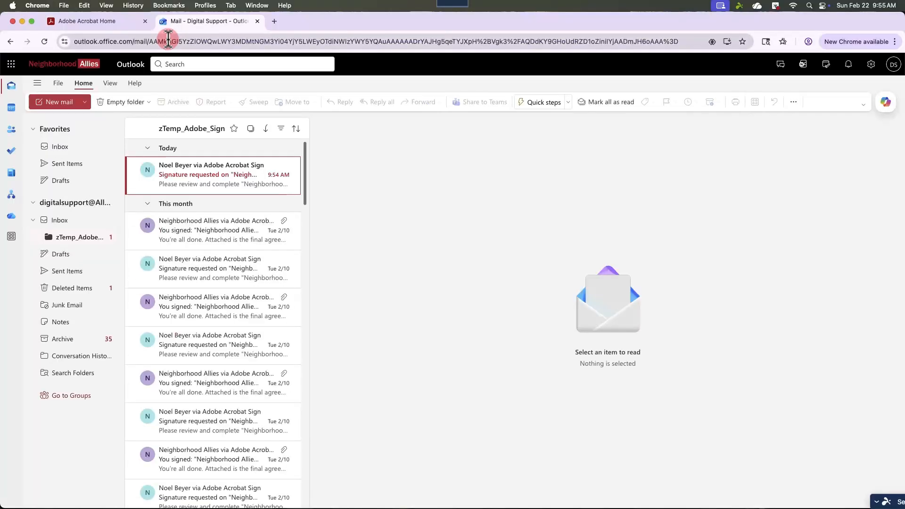
click(251, 186)
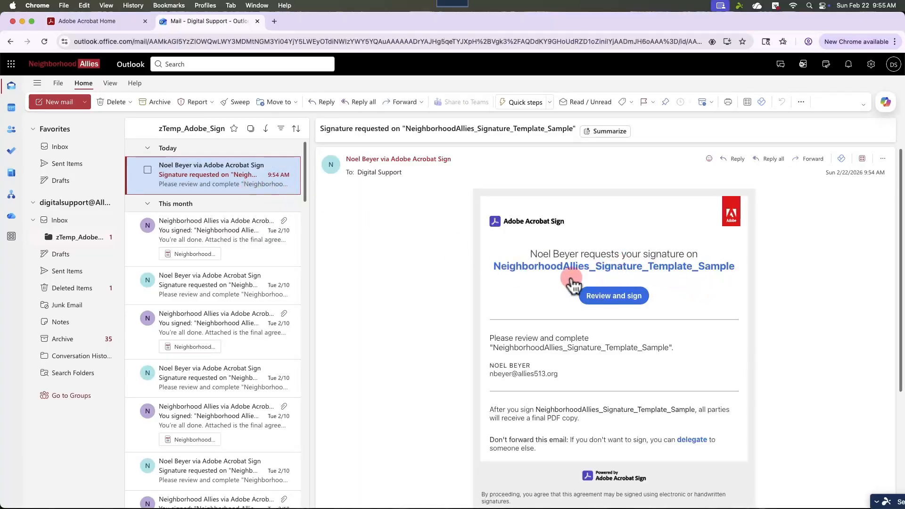
right_click(610, 302)
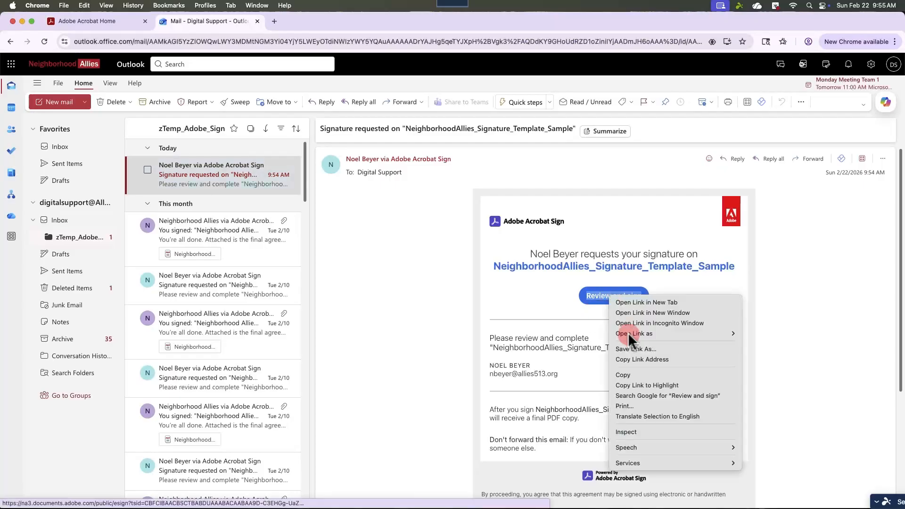
click(634, 358)
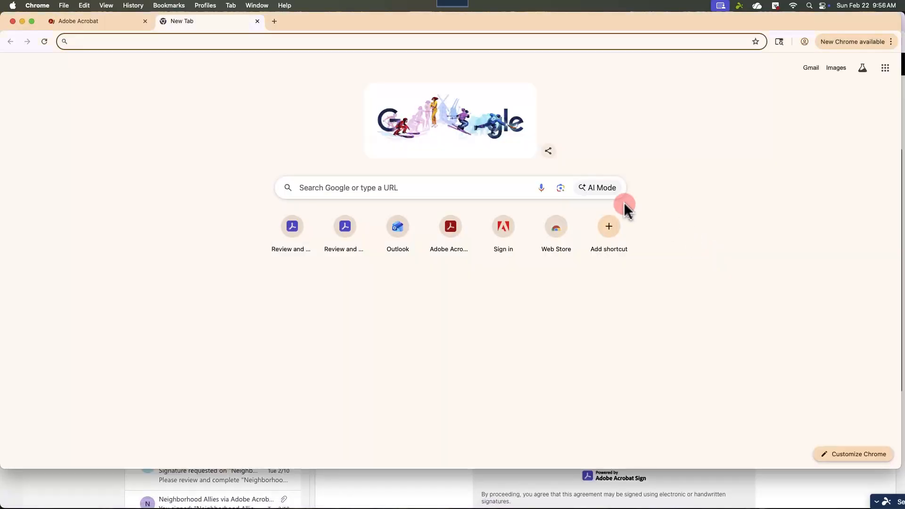
Step: Paste the copied signing link into the address bar of a new tab in the other Chrome window
click(113, 43)
right_click(115, 43)
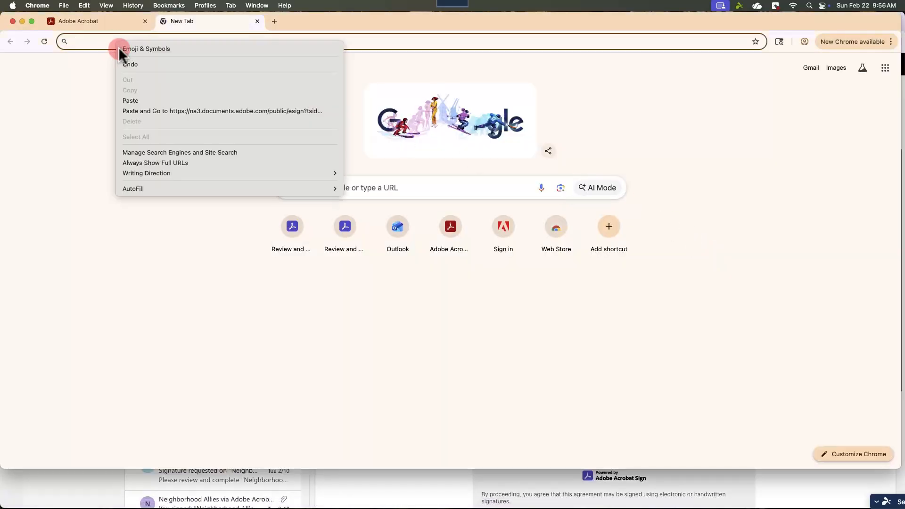
click(141, 99)
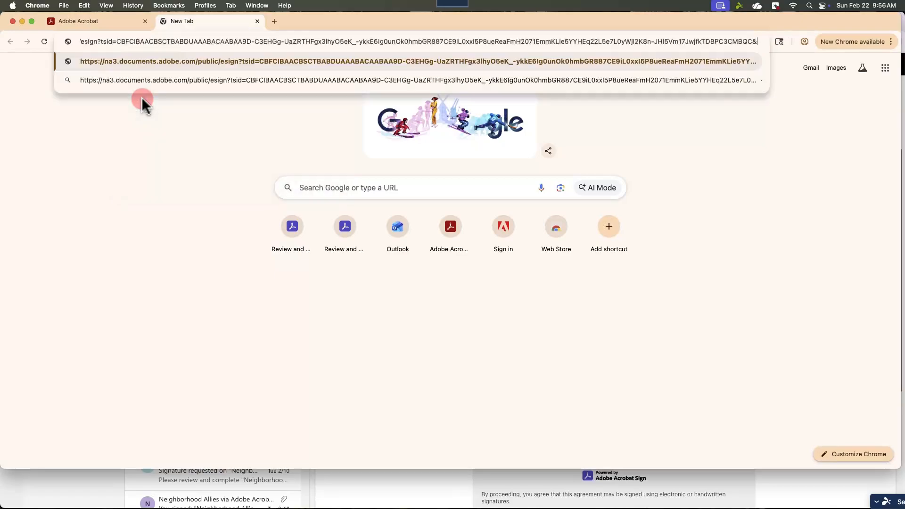
Step: Load the signing page from the pasted link and accept the electronic signature terms to continue to the form
key(Return)
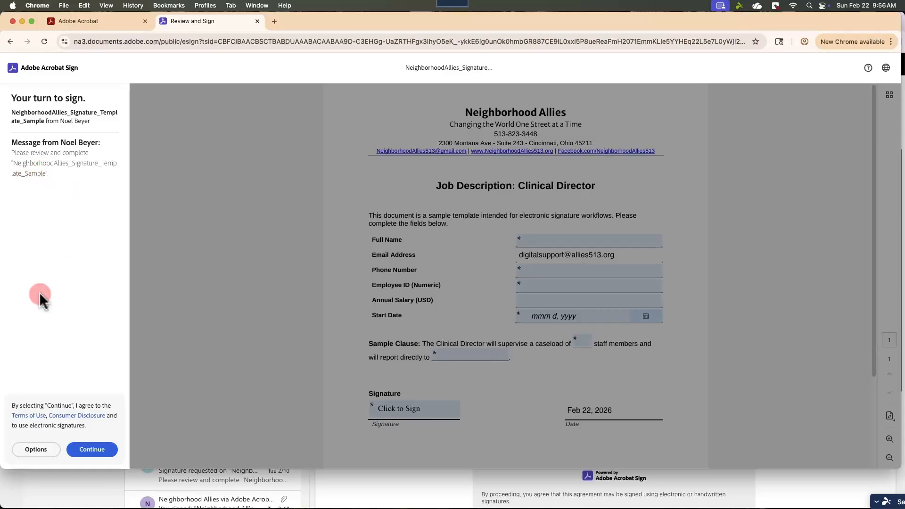
click(93, 450)
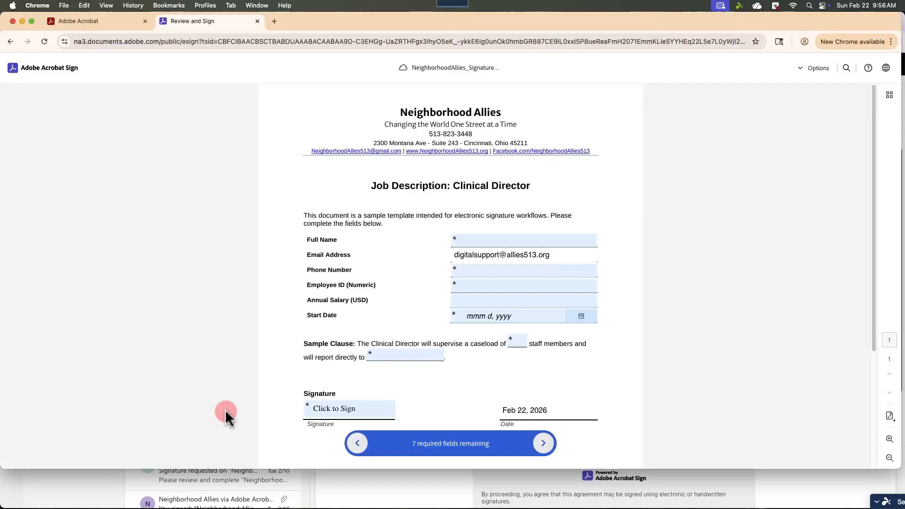
Step: Fill in the signer's full name, phone number and numeric employee ID on the Clinical Director job description form
click(502, 242)
text(Di)
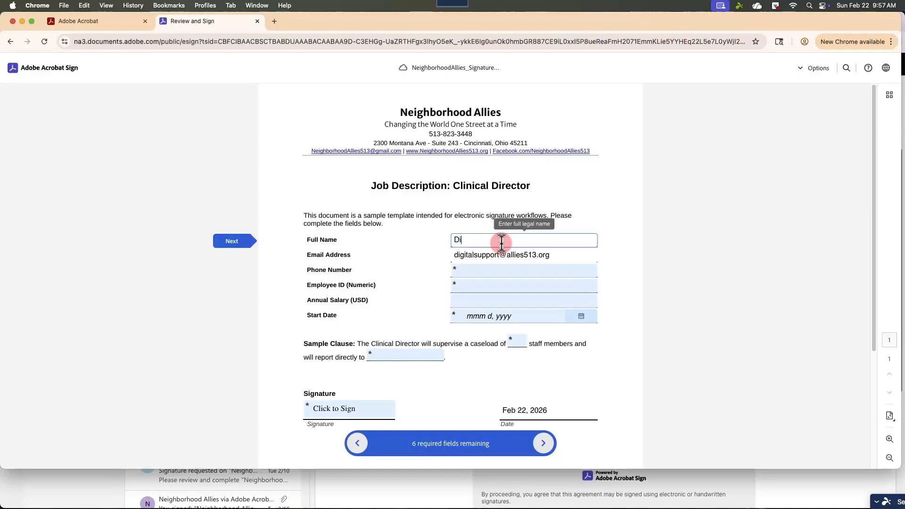
text(gital Support)
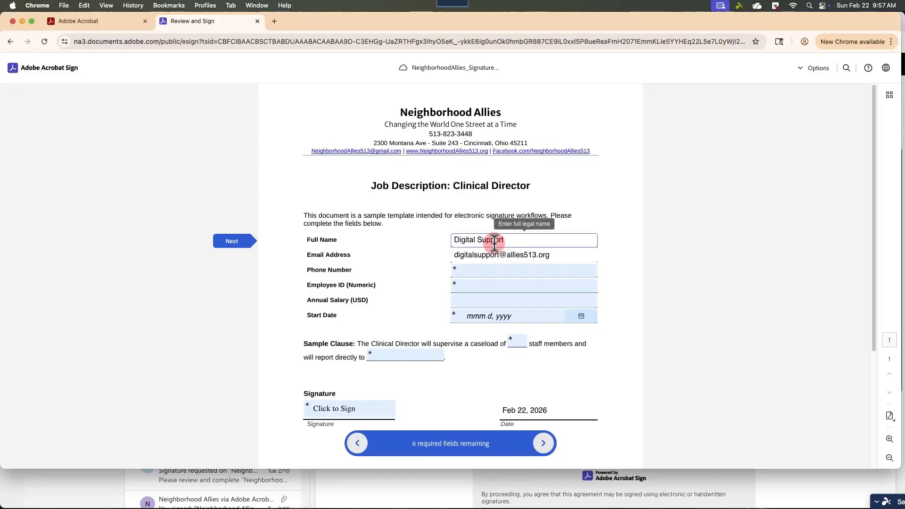
click(483, 272)
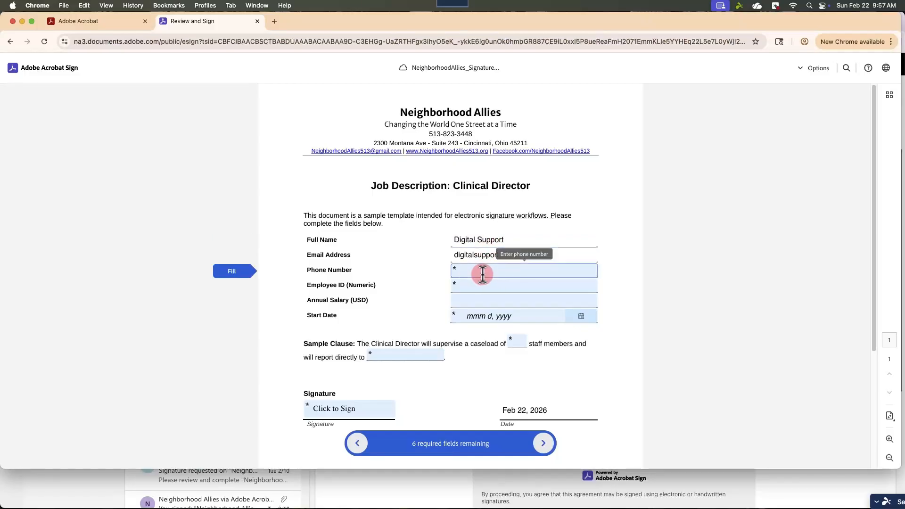
text(322)
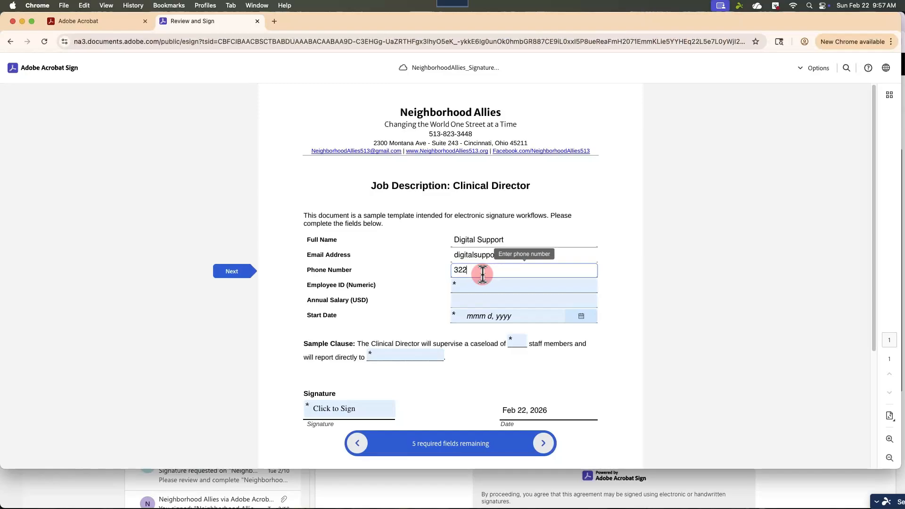
text( 223 322)
click(484, 287)
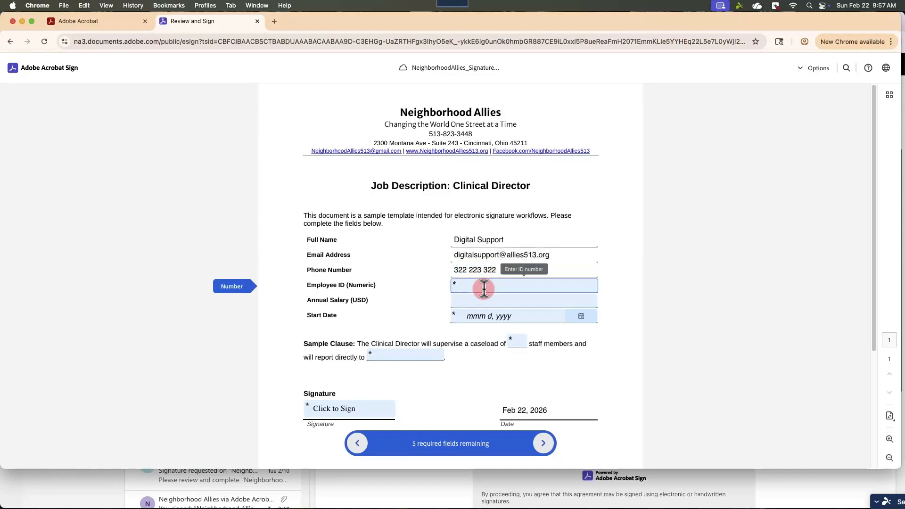
text(12)
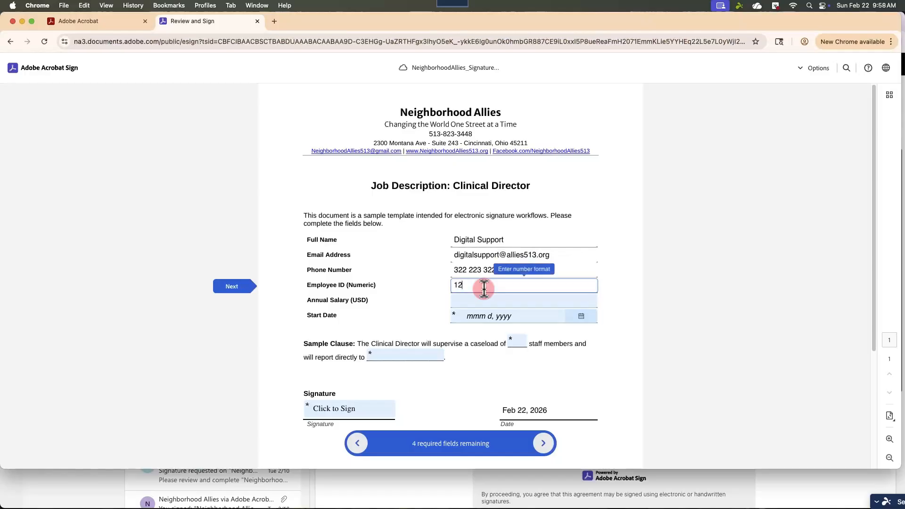
text(345678)
Step: Set the annual salary to 120000 and the start date to Mar 29, 2026
click(489, 301)
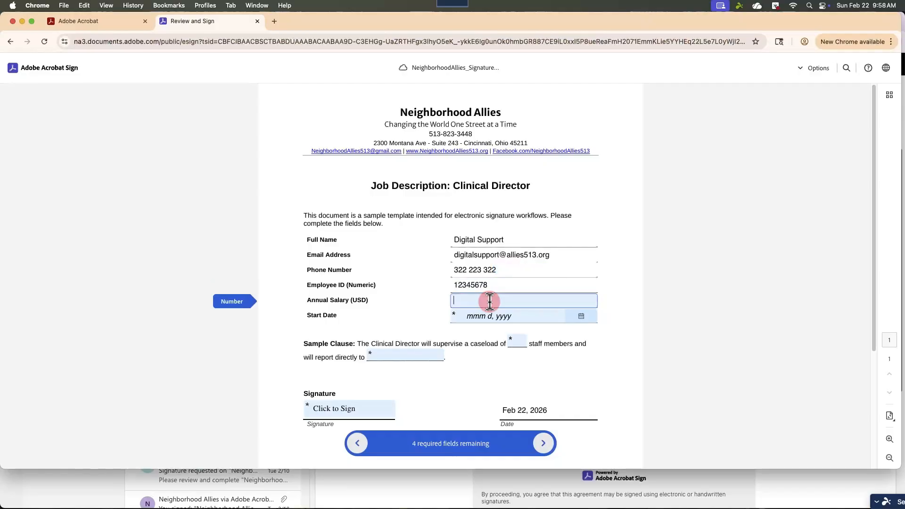
text(120000)
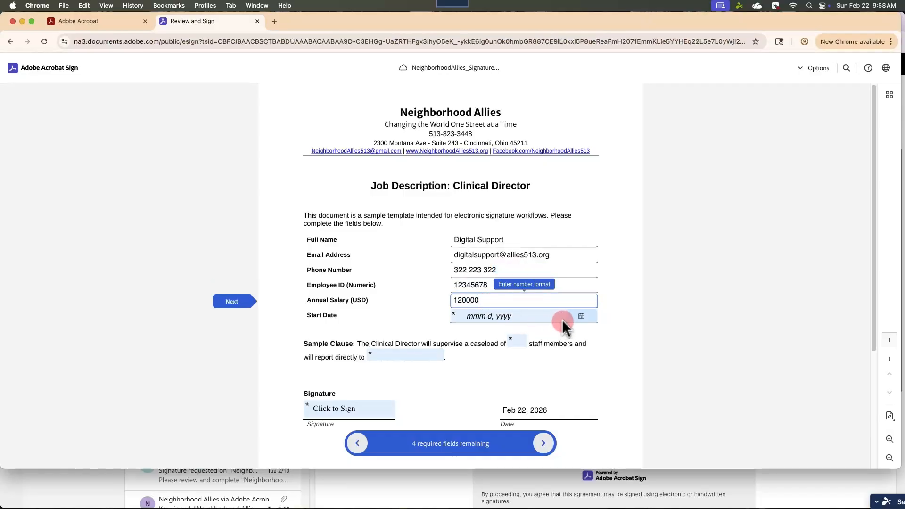
click(581, 317)
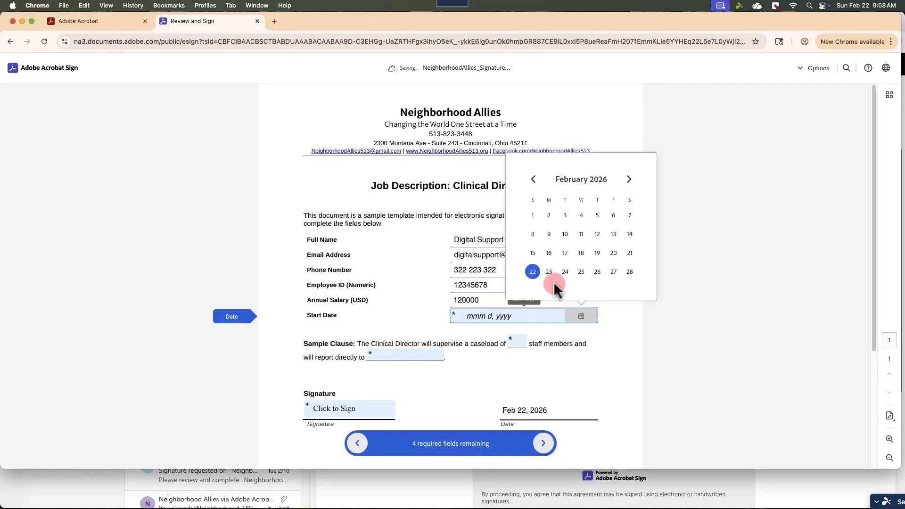
click(626, 180)
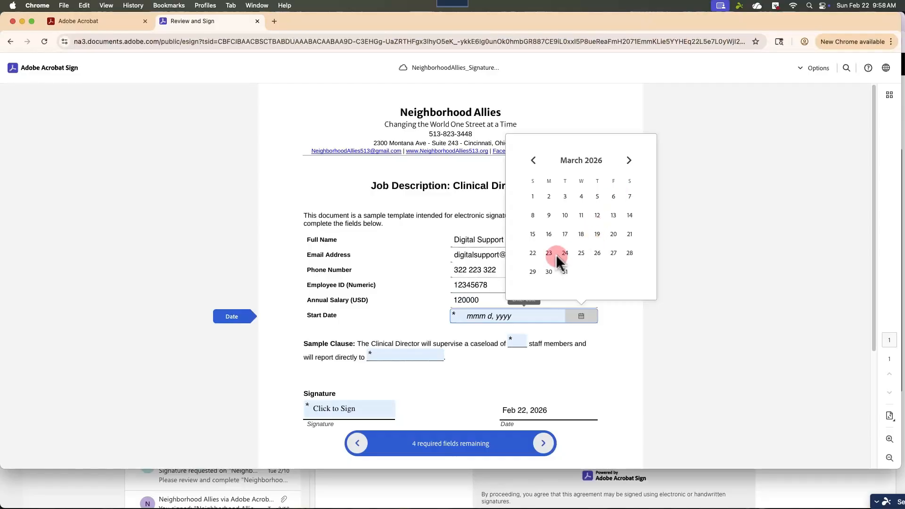
click(532, 272)
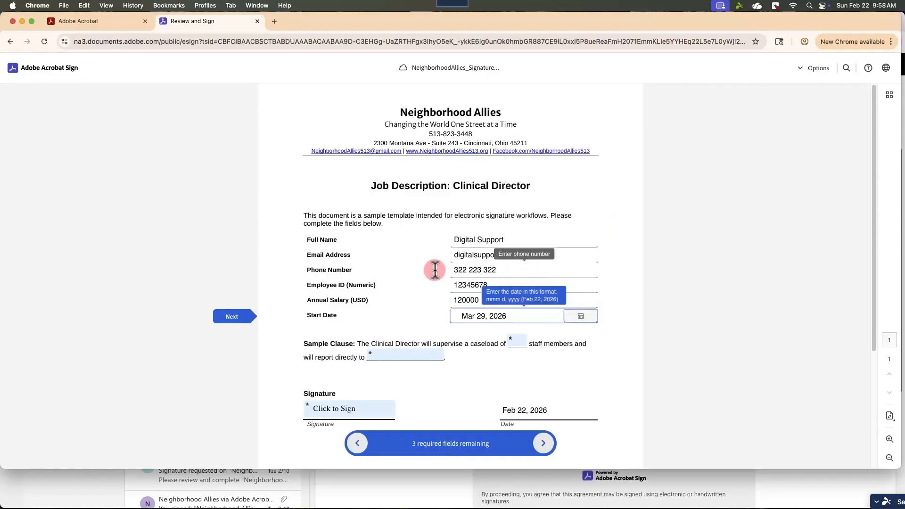
click(412, 276)
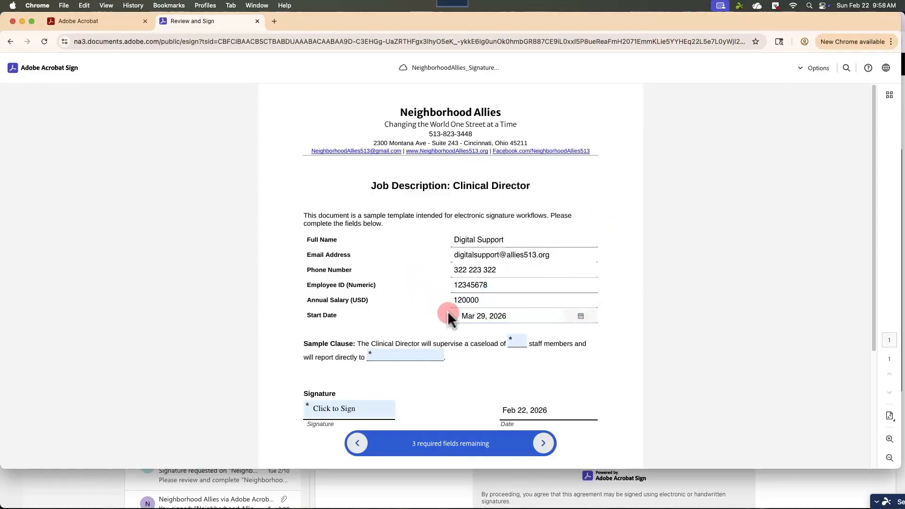
Step: Complete the sample clause with a caseload of 72 staff members reporting directly to the Executive Director
click(518, 338)
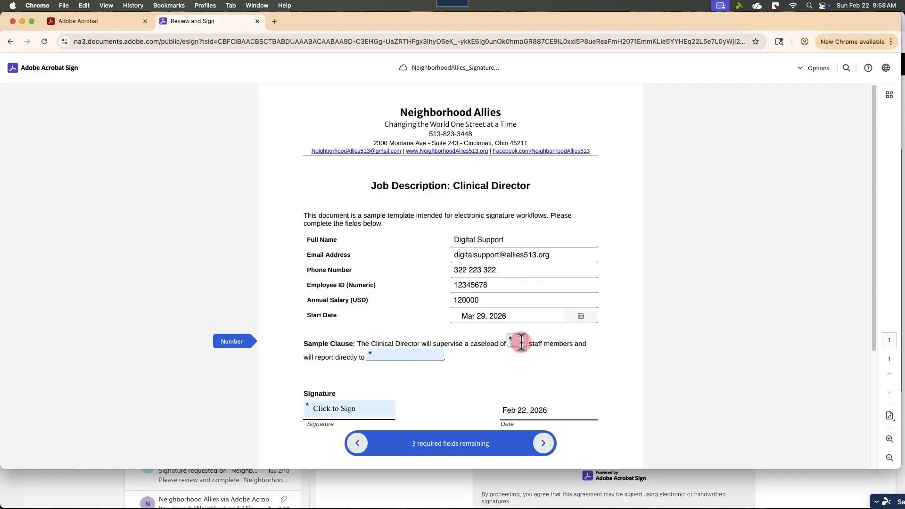
text(72)
click(504, 363)
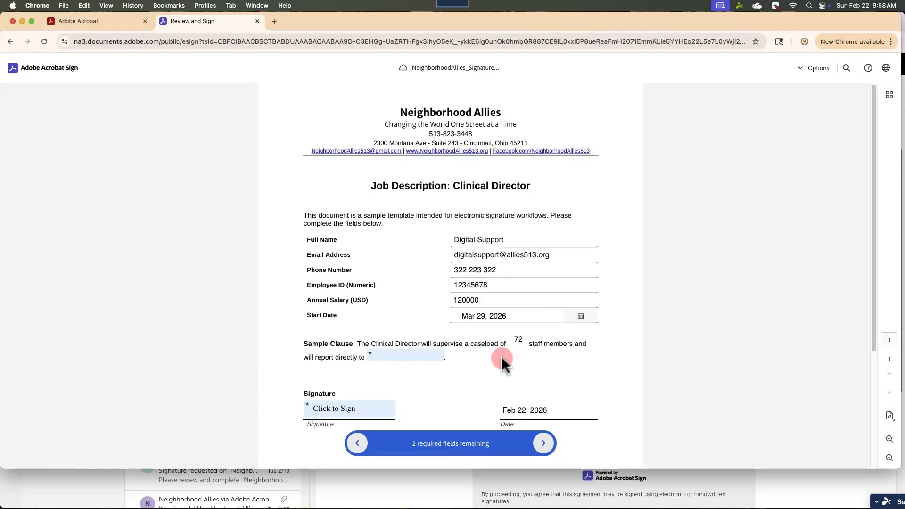
click(393, 352)
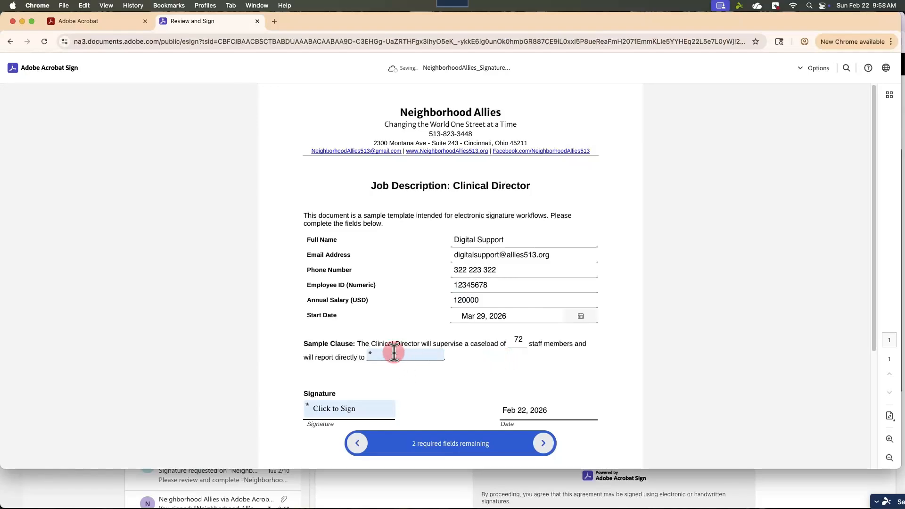
click(393, 355)
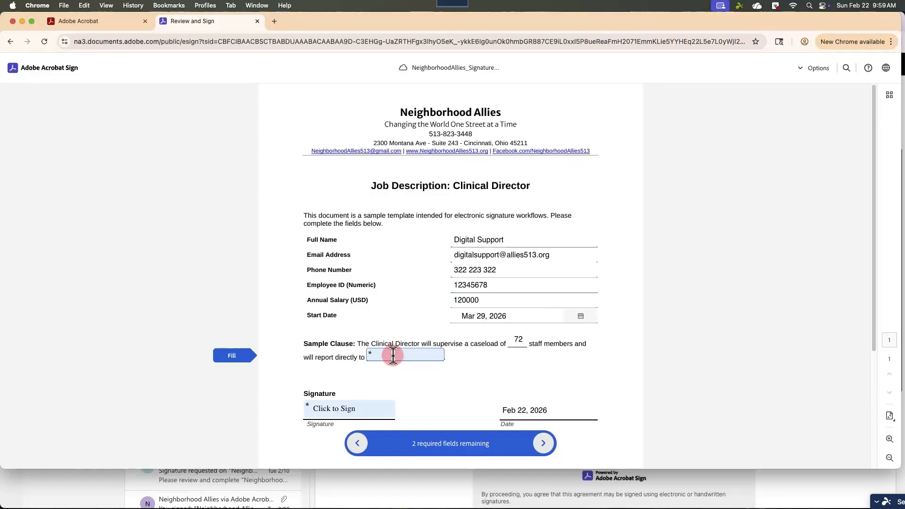
text(Executive Director)
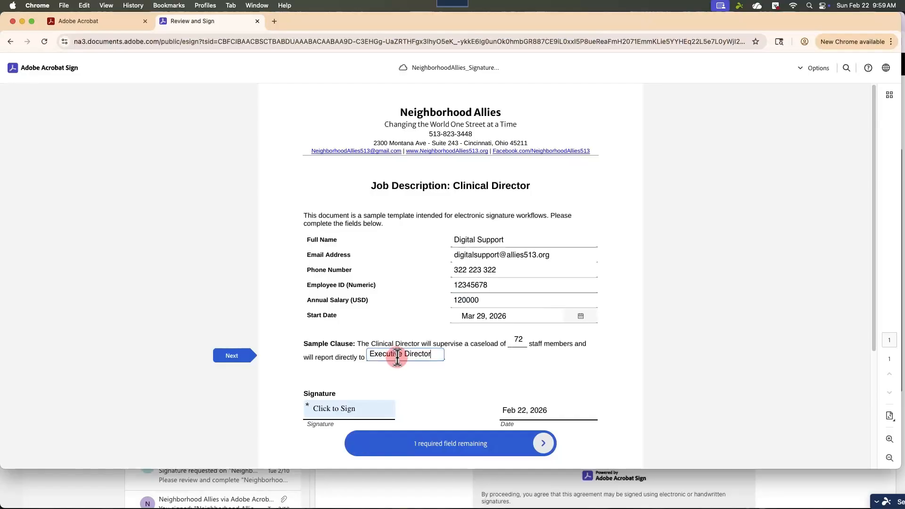
click(438, 387)
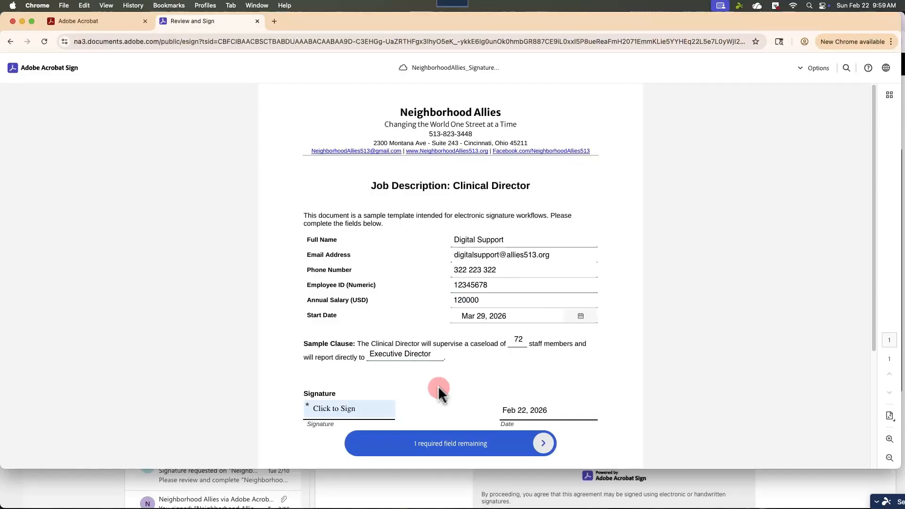
Step: Create a typed signature with the signer's full name and apply it to the required signature field
click(371, 406)
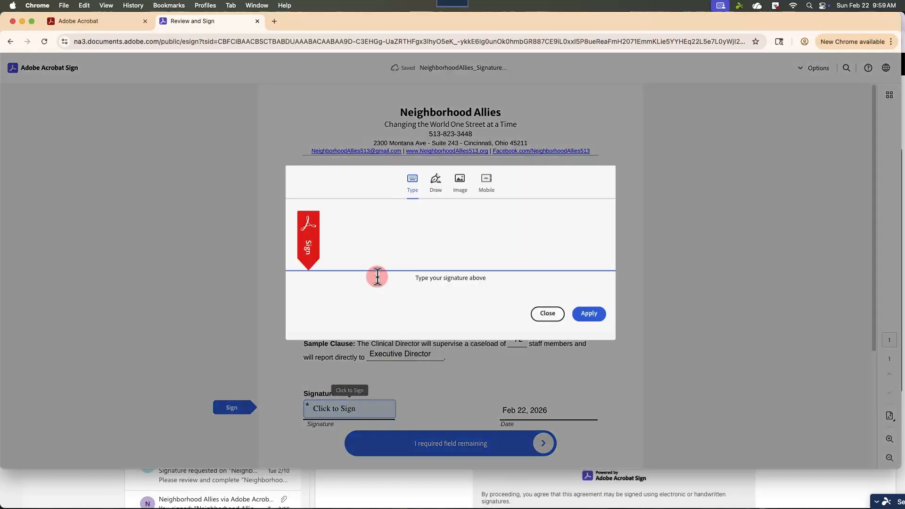
click(407, 246)
text(Di)
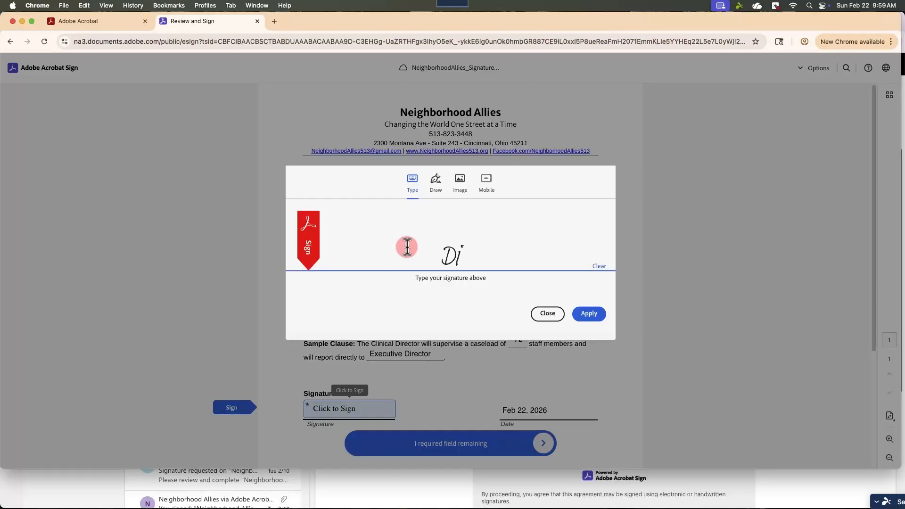
text(gital S)
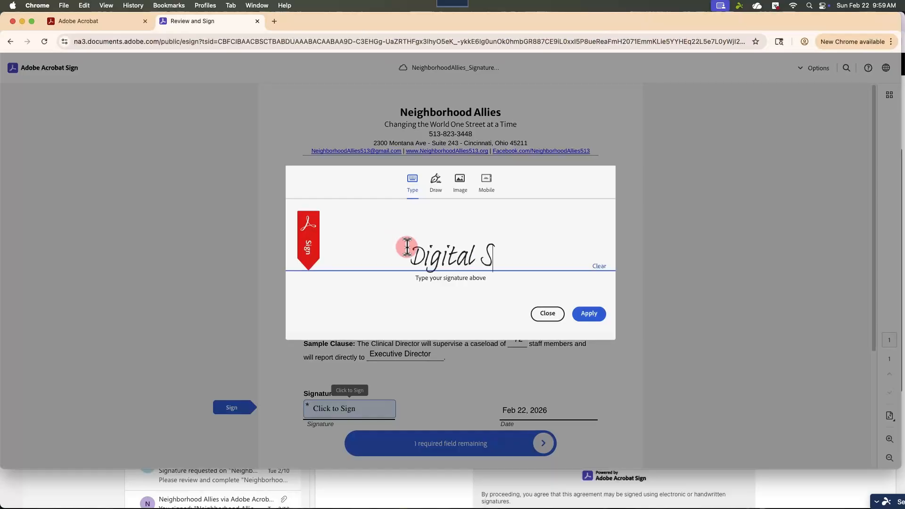
text(upport)
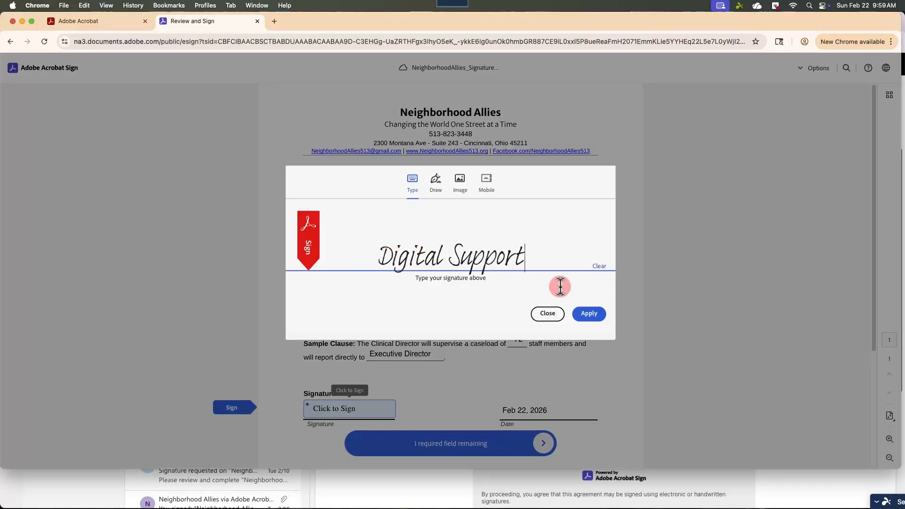
click(587, 315)
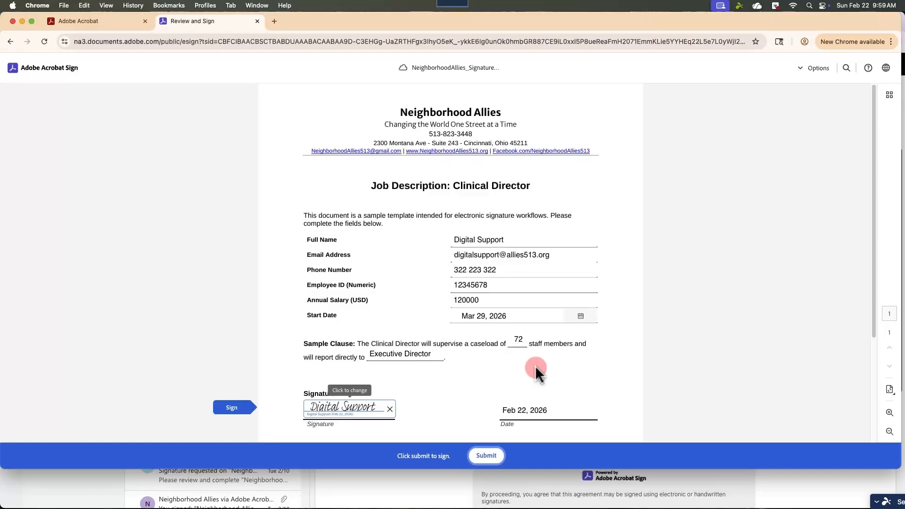
Step: Review the completed form and submit the signed agreement
scroll(535, 366, down, 5)
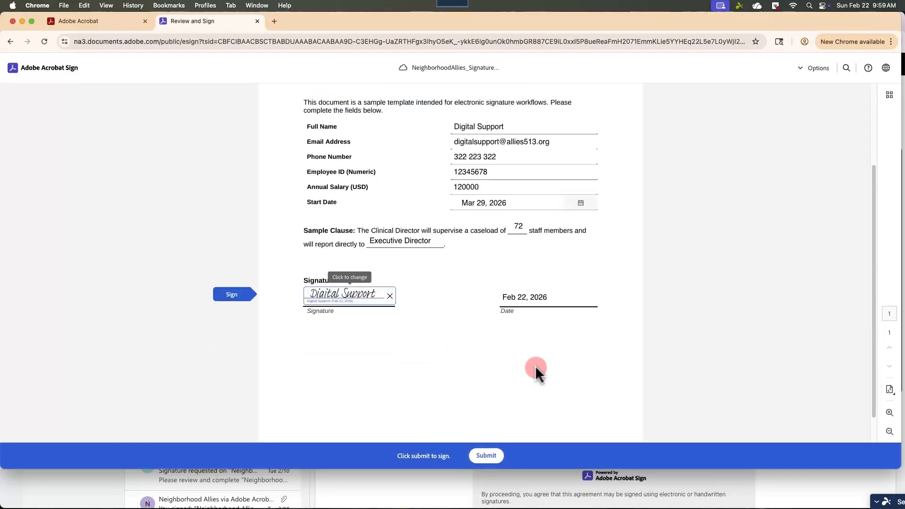
scroll(536, 365, up, 5)
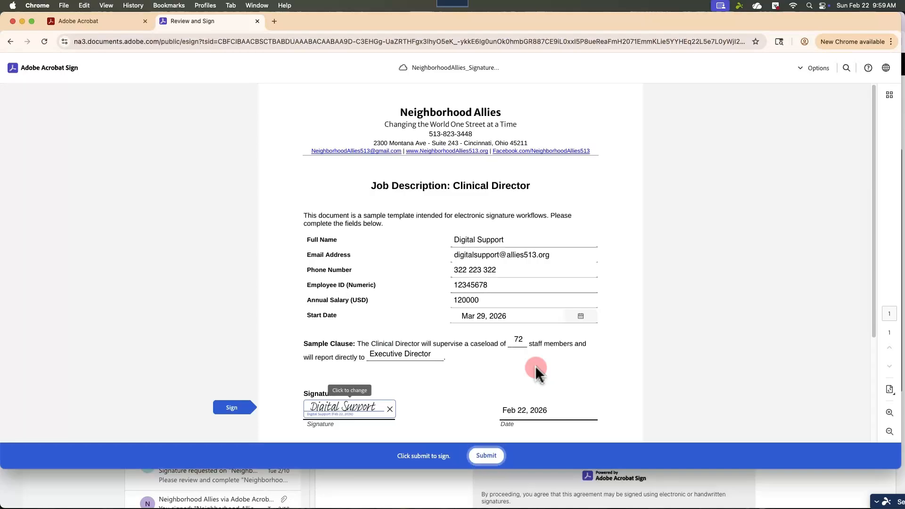
click(491, 459)
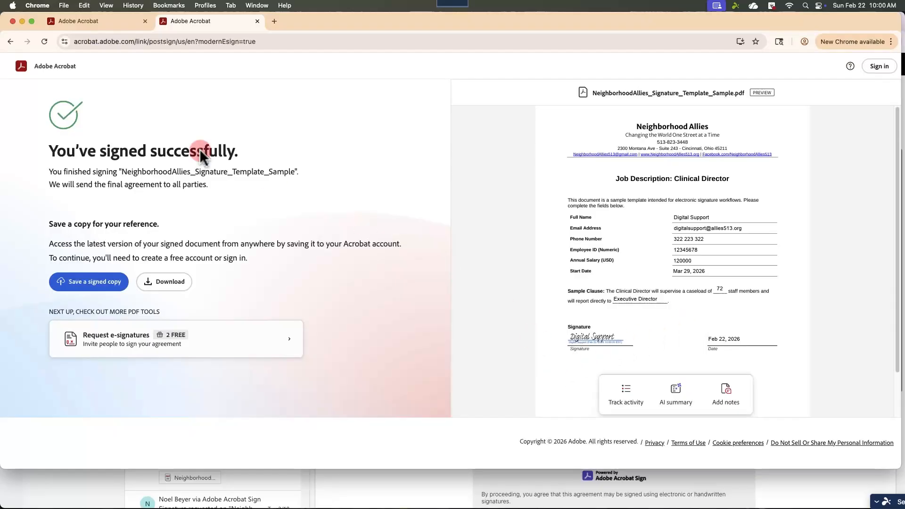
Step: Go to the Acrobat home page and switch to the Document Signature Templates library in SharePoint
click(22, 69)
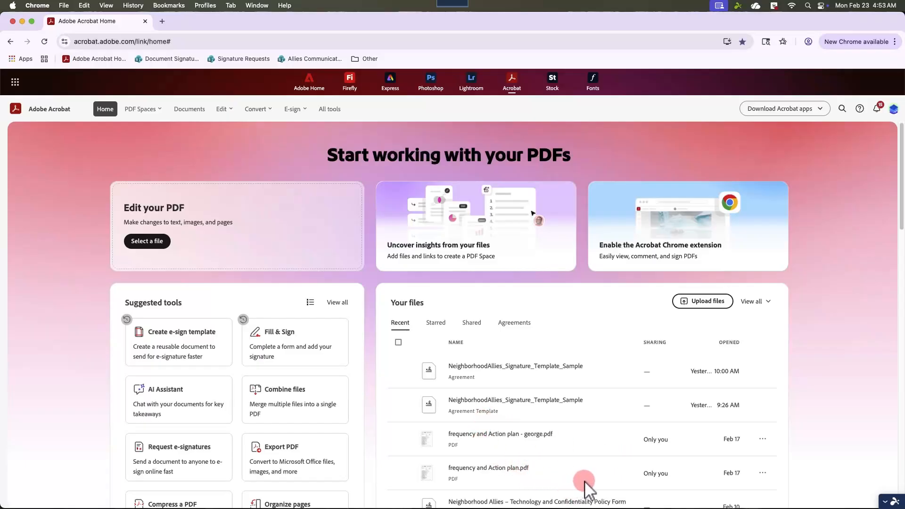
click(166, 60)
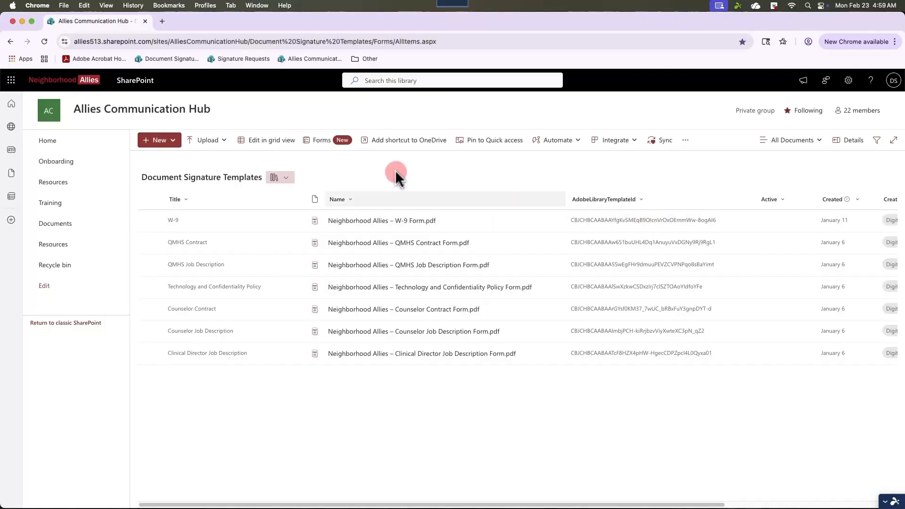
Step: Return to Acrobat, open the list of templates and select NeighborhoodAllies_Signature_Template_Sample to view its details and actions
click(93, 57)
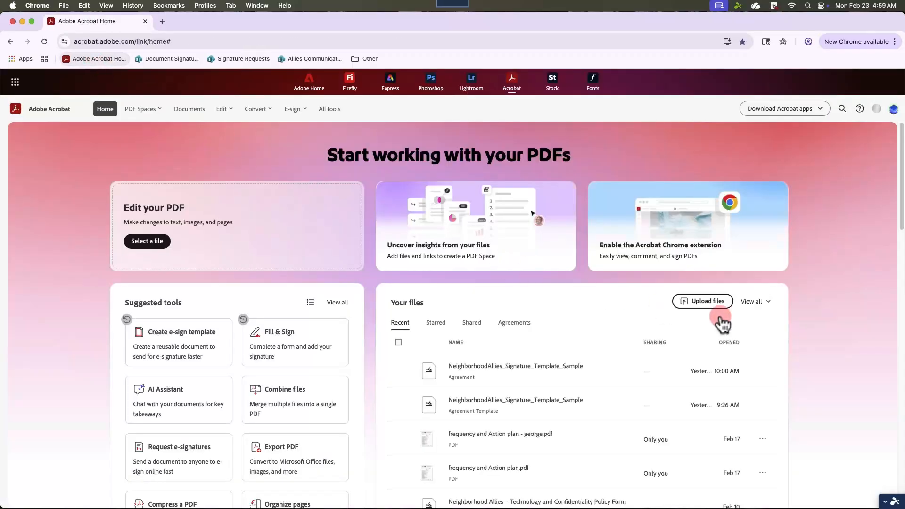
click(771, 305)
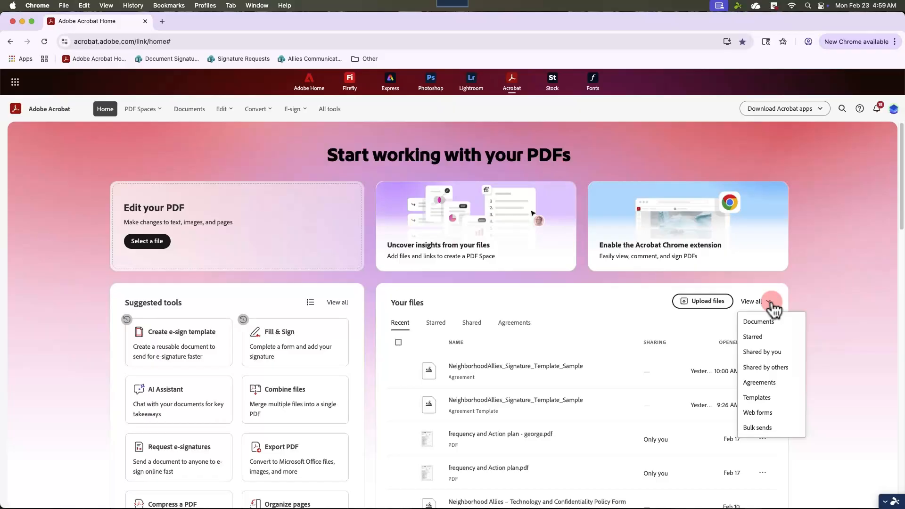
click(770, 399)
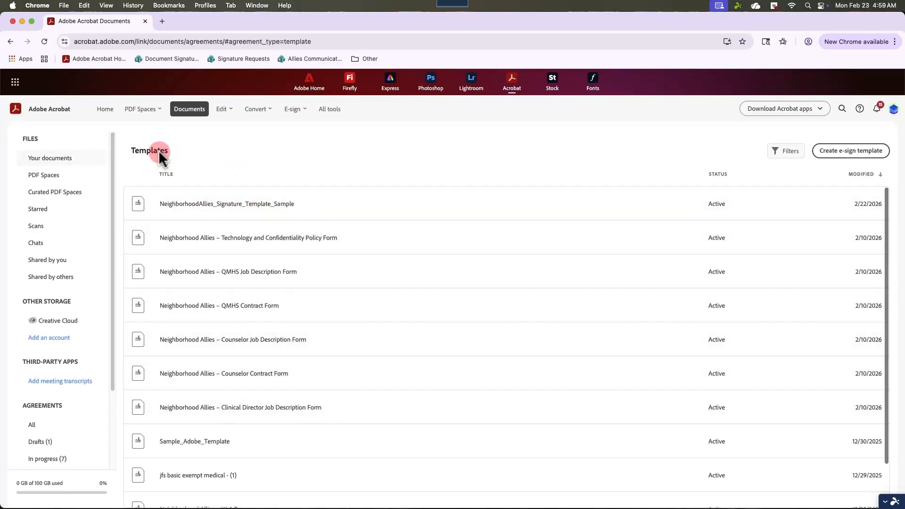
click(344, 215)
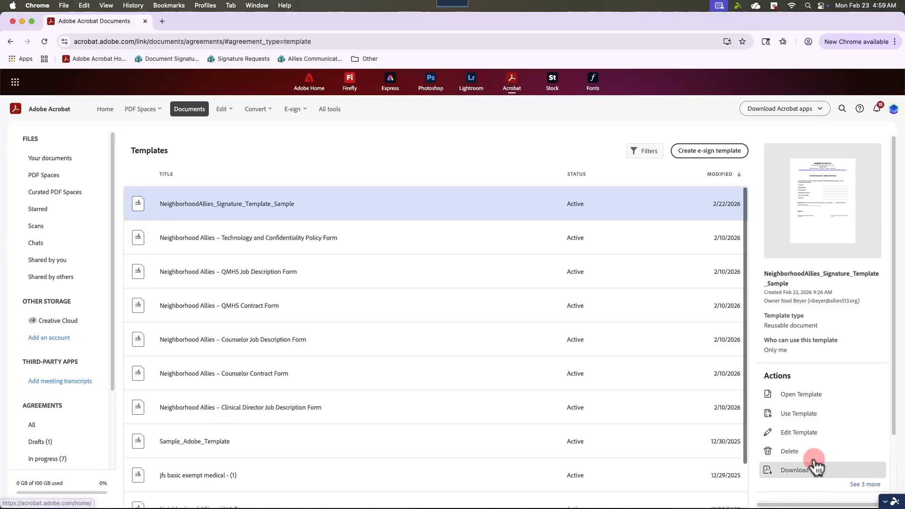
scroll(816, 469, down, 2)
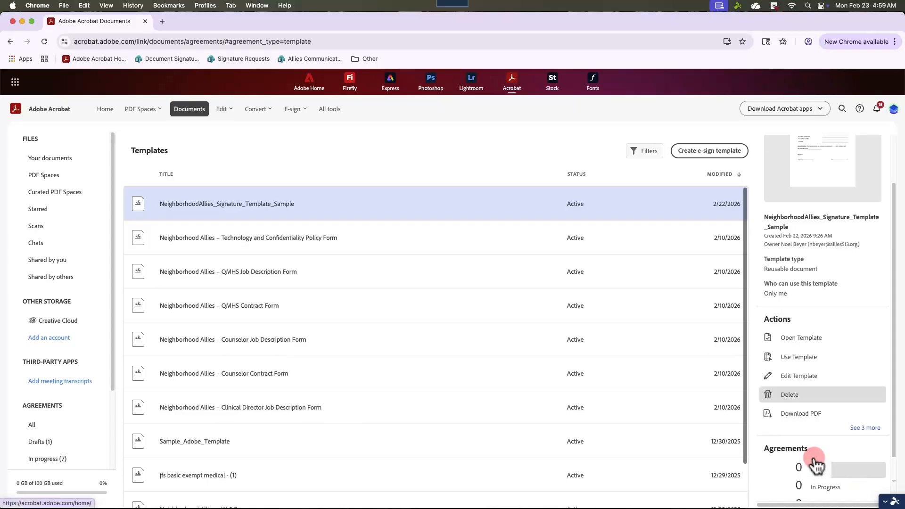
Step: Download the selected template as a PDF and upload NeighborhoodAllies_Signature_Template_Sample.pdf to the Document Signature Templates library in SharePoint
click(796, 419)
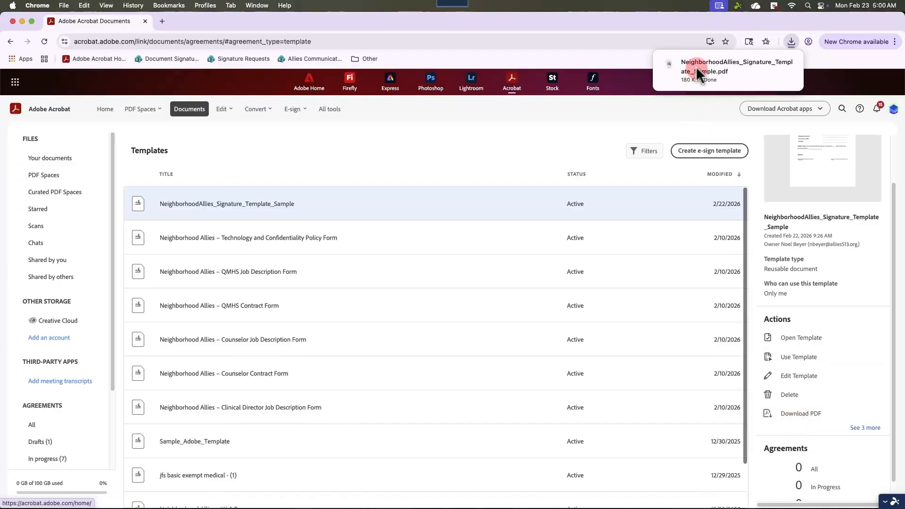
mouse_move(698, 67)
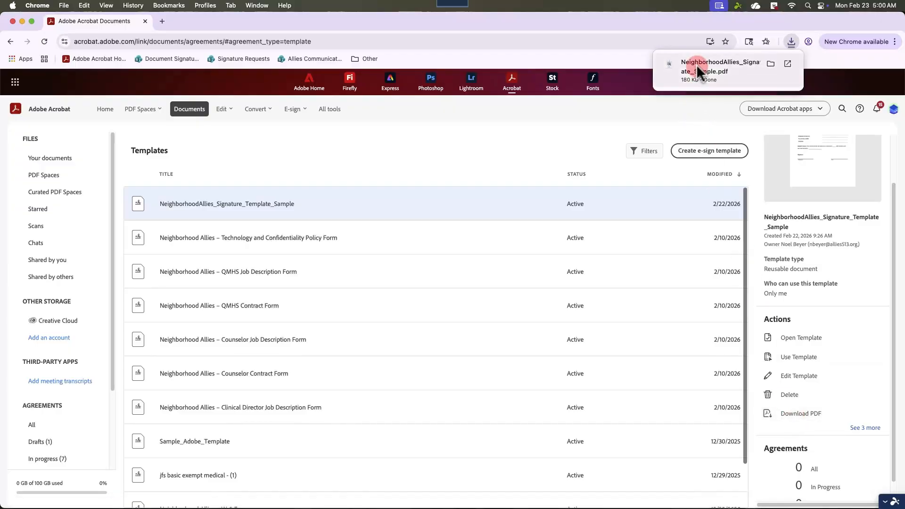
click(167, 58)
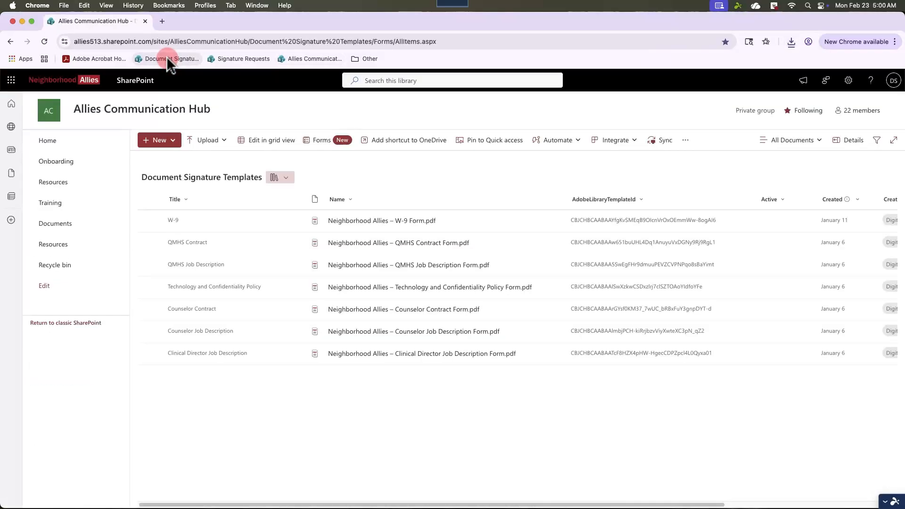
click(225, 140)
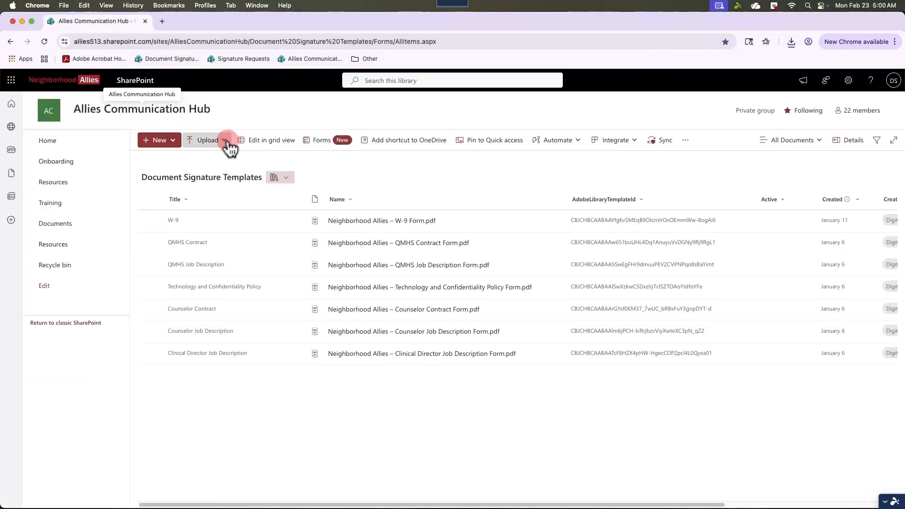
click(205, 161)
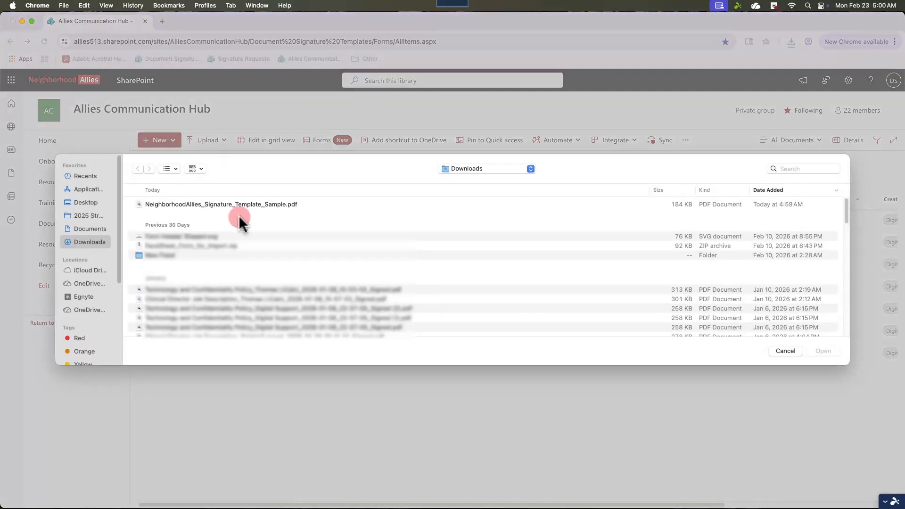
click(208, 204)
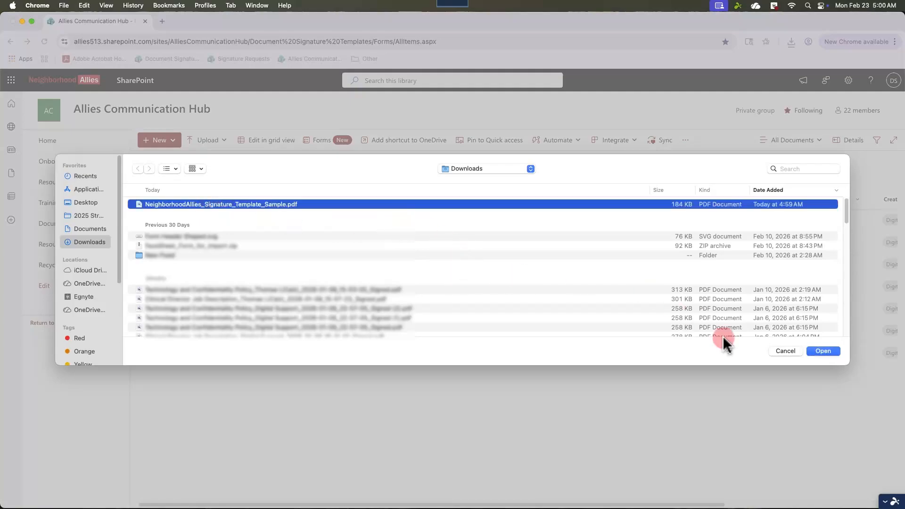
click(829, 352)
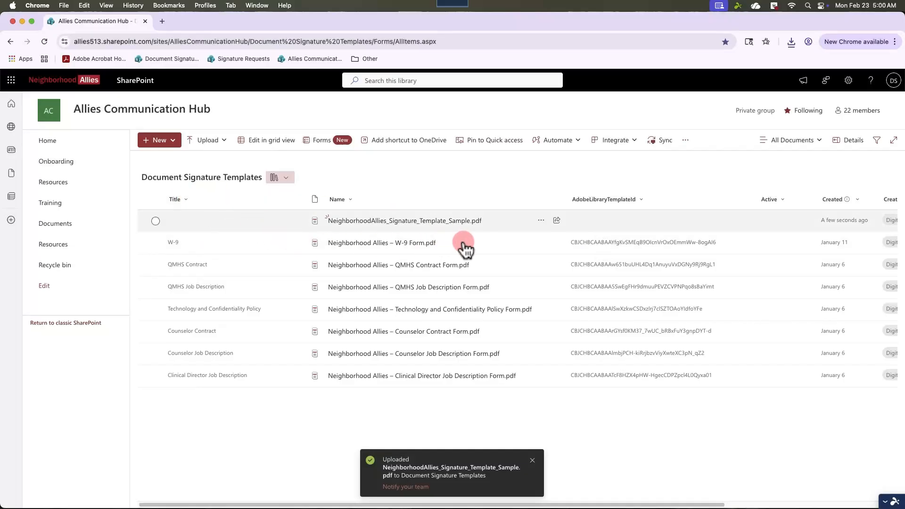
Step: In the uploaded file's details, set the Title to Neighborhood Allies Signature Template Sample and set Active to Yes
click(542, 221)
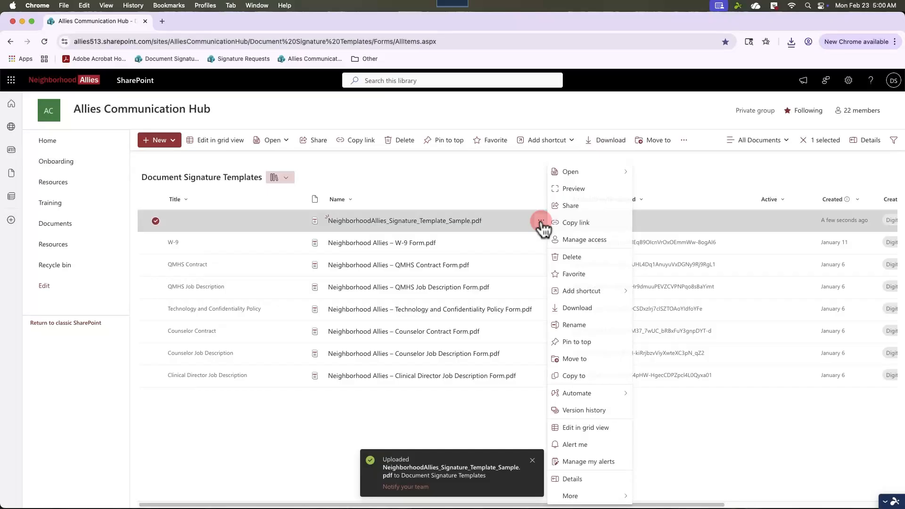
click(582, 480)
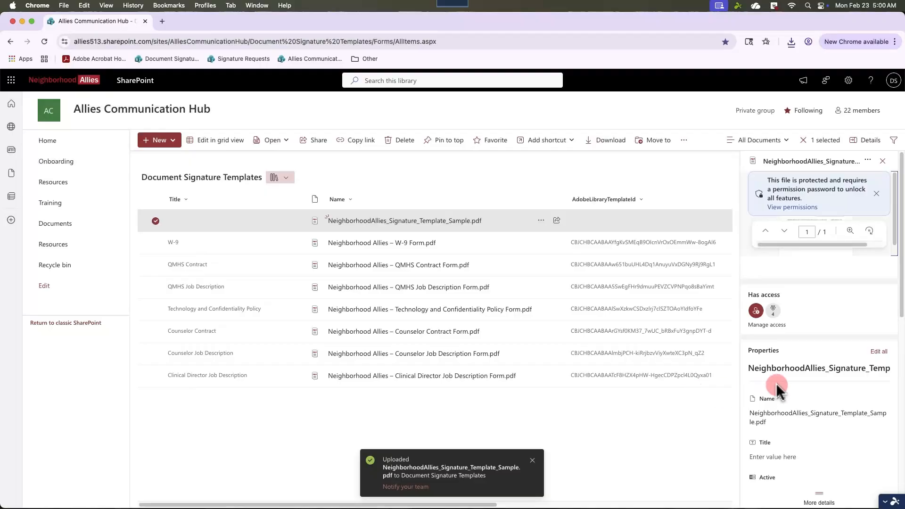
scroll(781, 451, down, 3)
scroll(781, 450, down, 2)
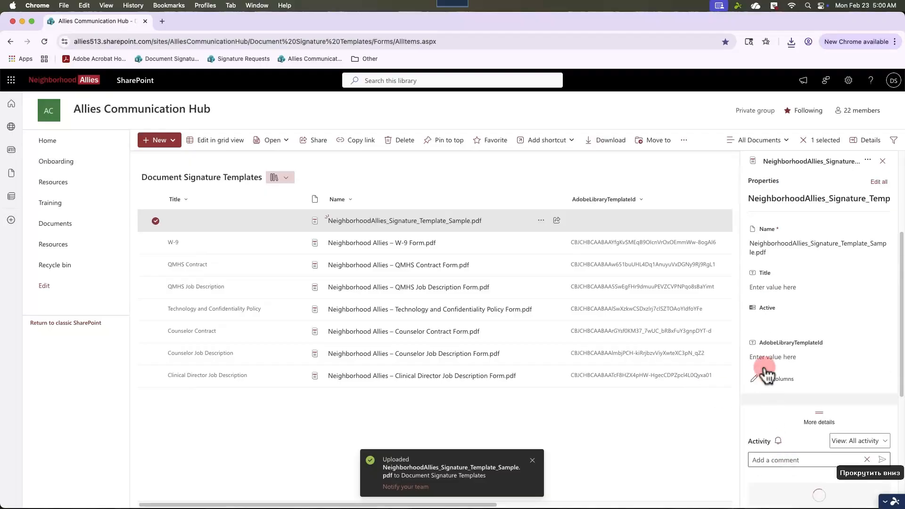
click(768, 288)
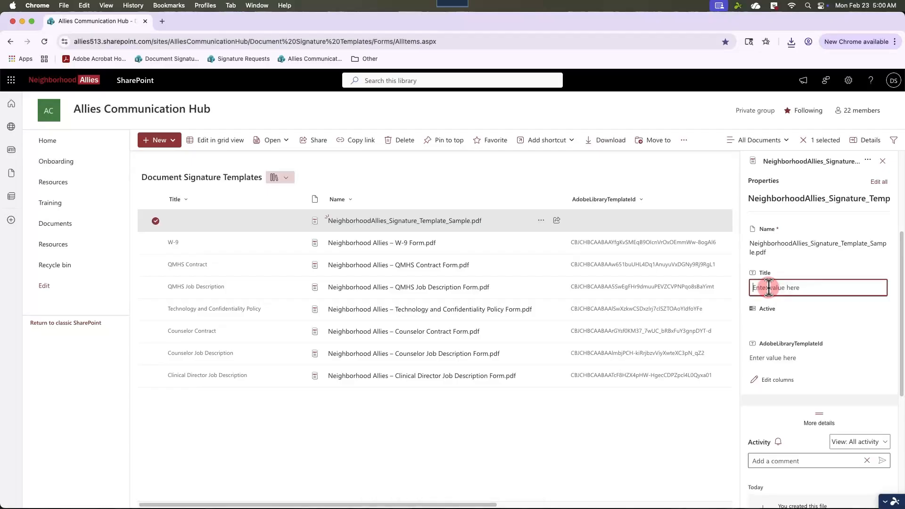
key(super+v)
scroll(794, 231, down, 1)
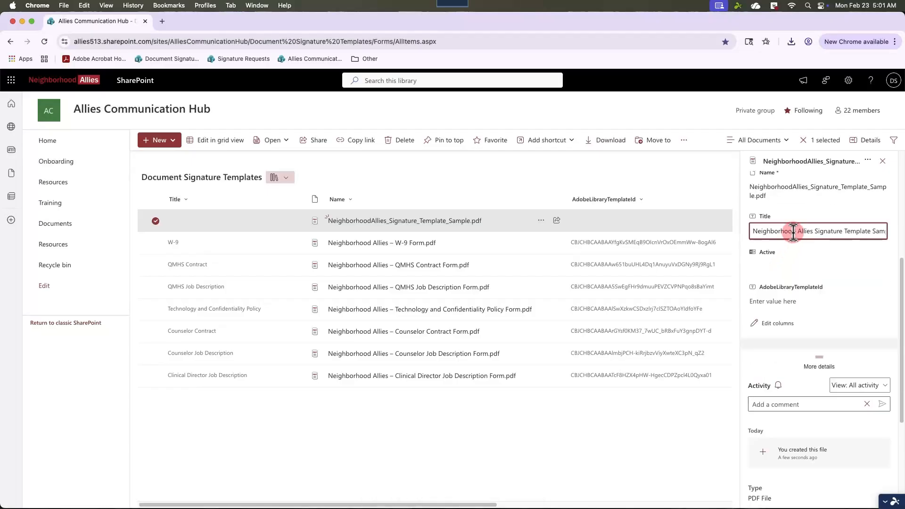
key(End)
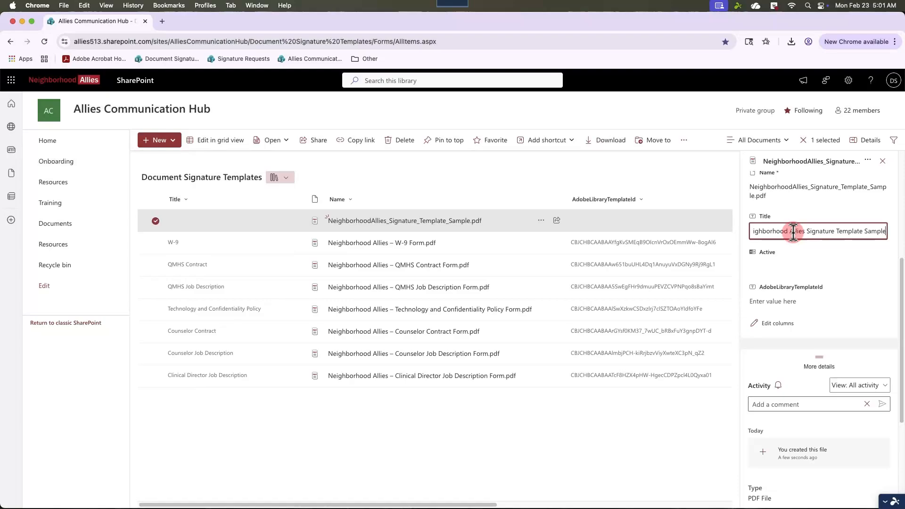
click(783, 261)
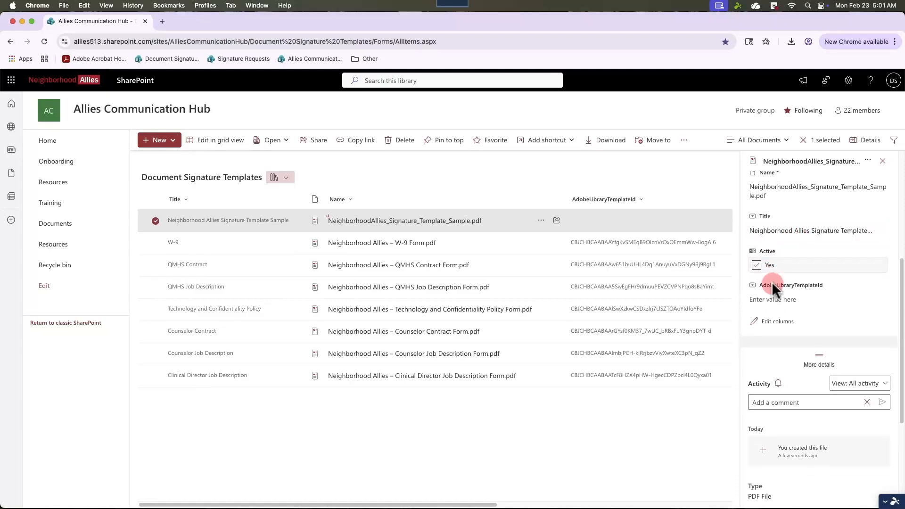
click(756, 266)
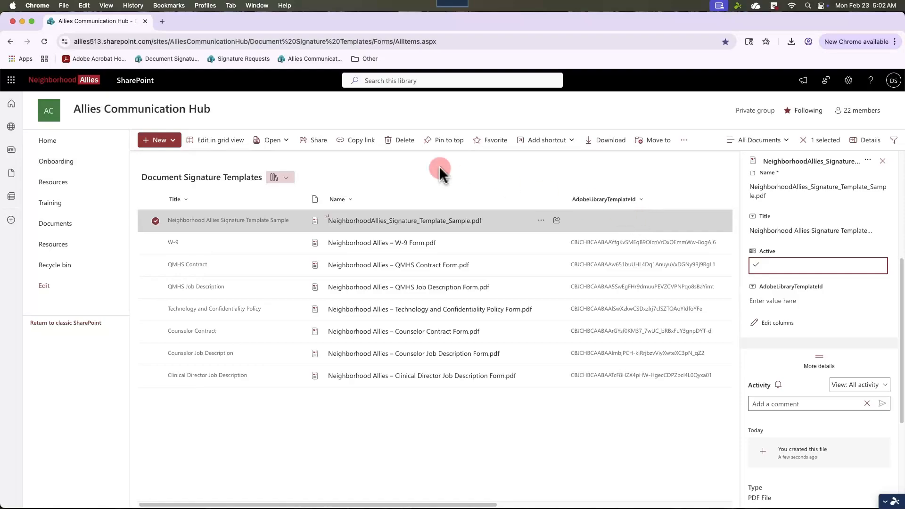
Step: Go to Adobe Acrobat in a new browser tab and open NeighborhoodAllies_Signature_Template_Sample from the list of templates
key(super+t)
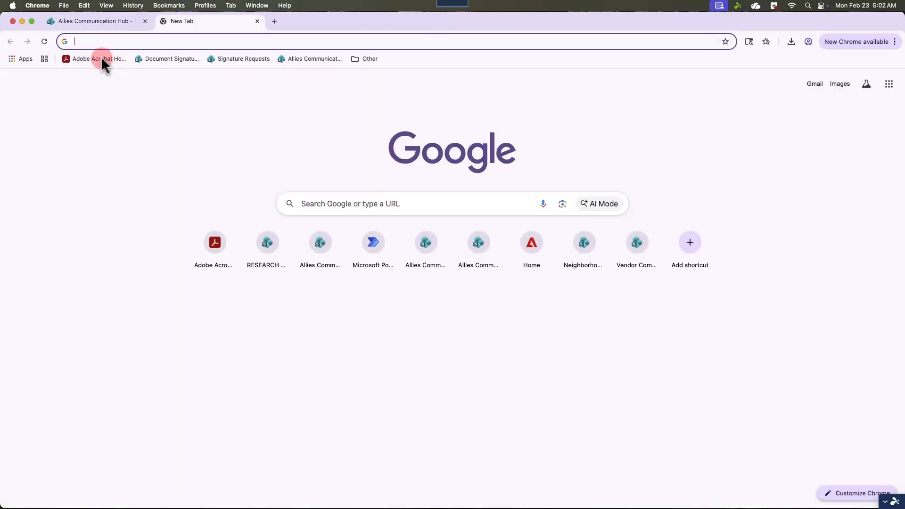
click(101, 57)
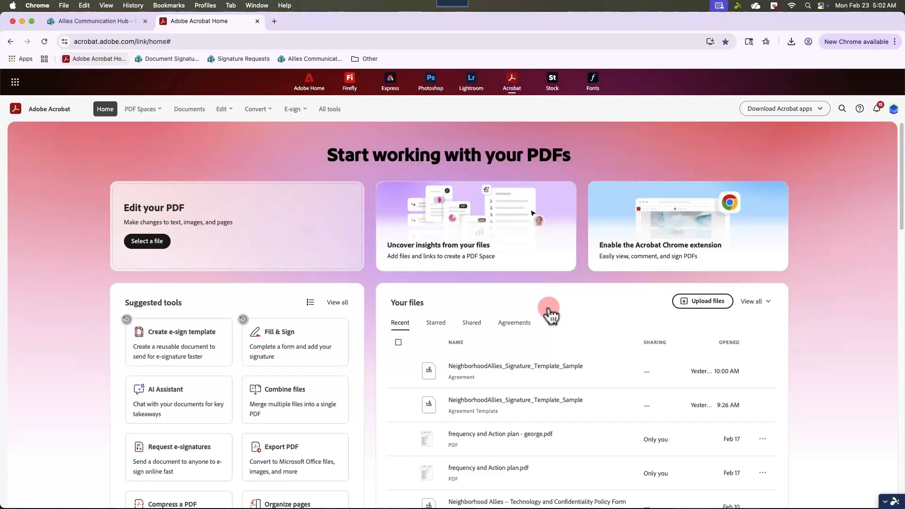
click(753, 304)
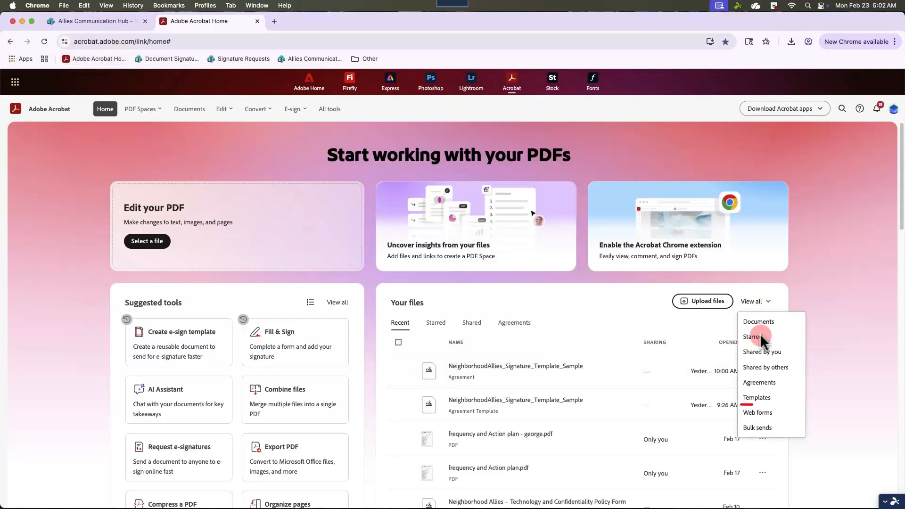
click(758, 399)
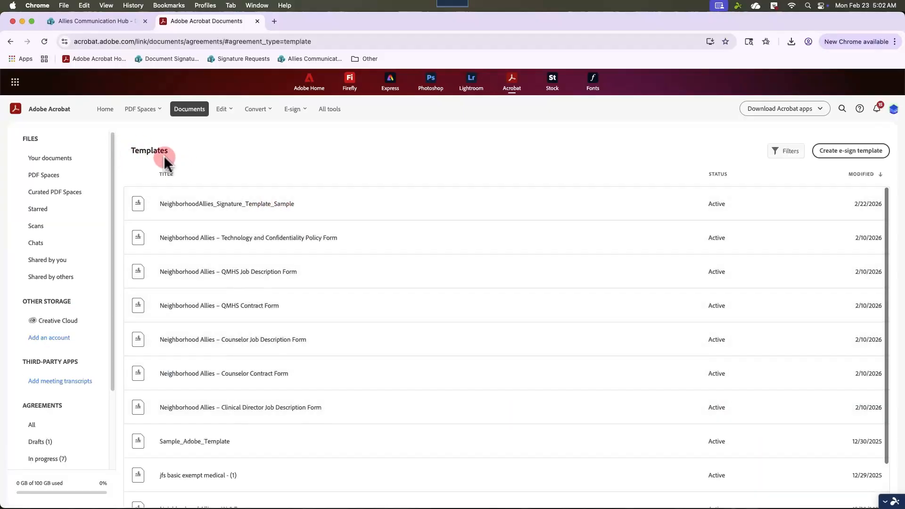
click(275, 211)
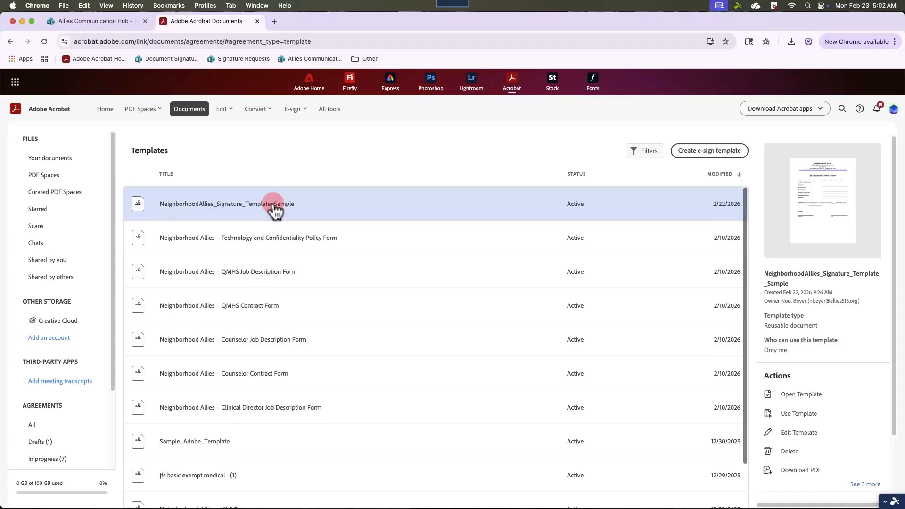
double_click(275, 211)
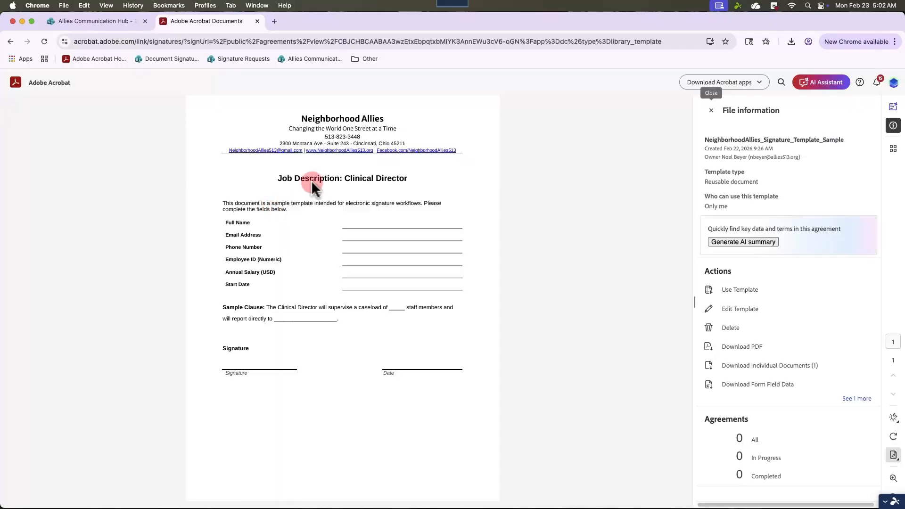
Step: Copy the full web address of the opened Acrobat template
click(321, 42)
right_click(318, 40)
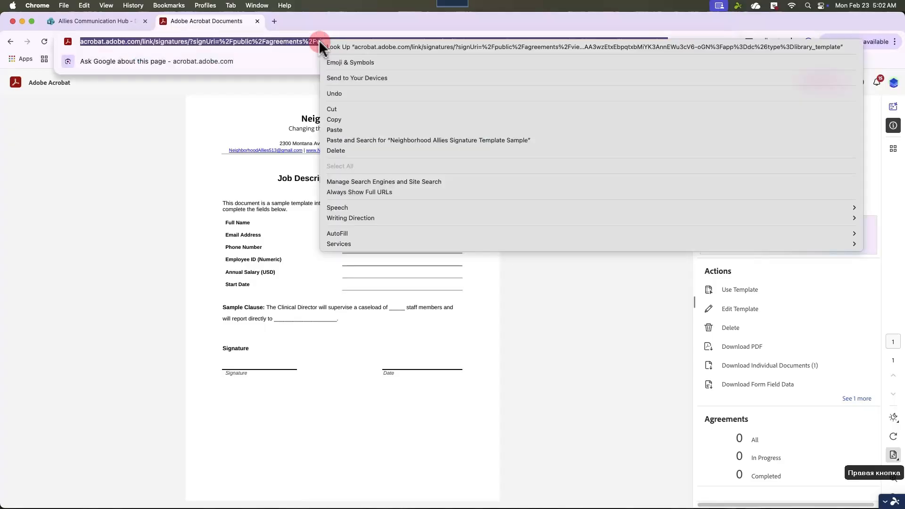
click(341, 119)
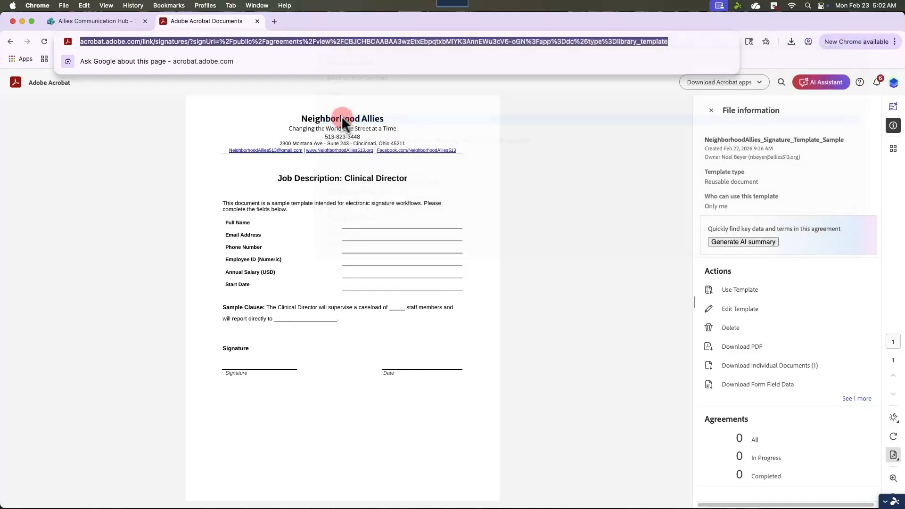
Step: Search for chatgpt in another new browser tab and open the official ChatGPT site
click(272, 20)
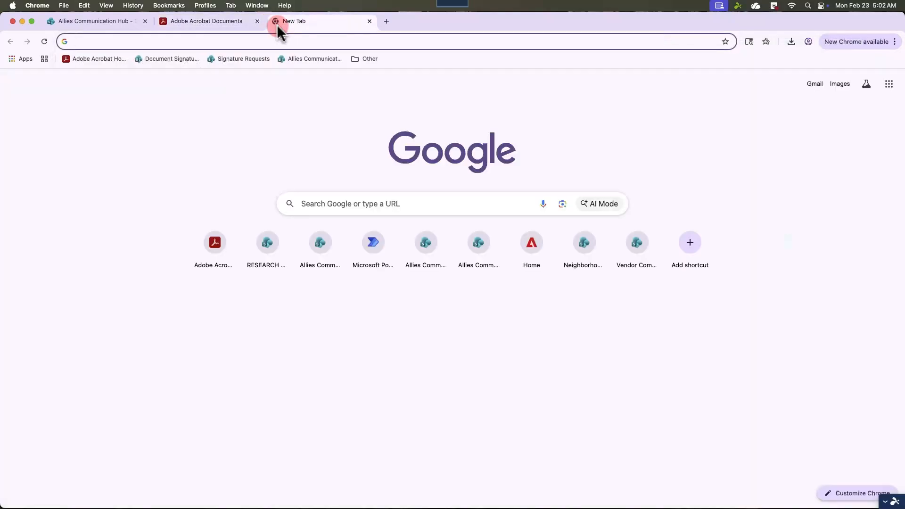
text(chatgpt)
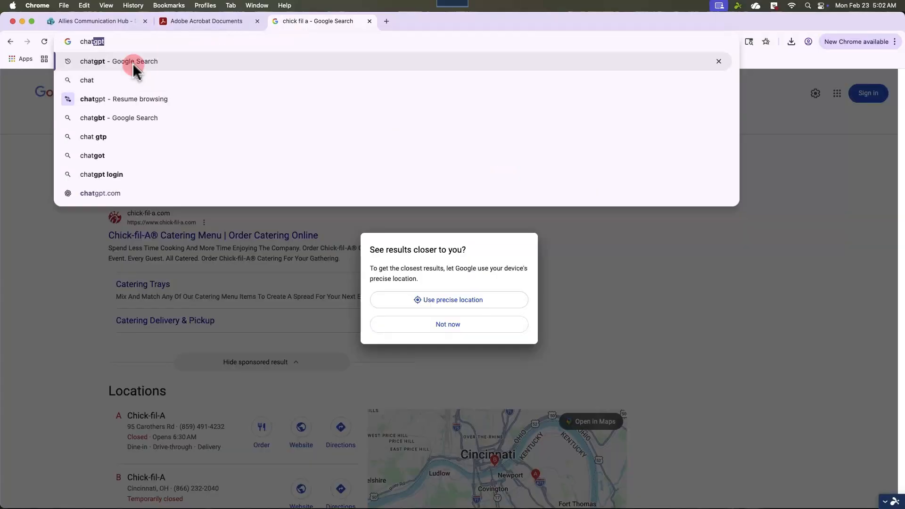
key(Return)
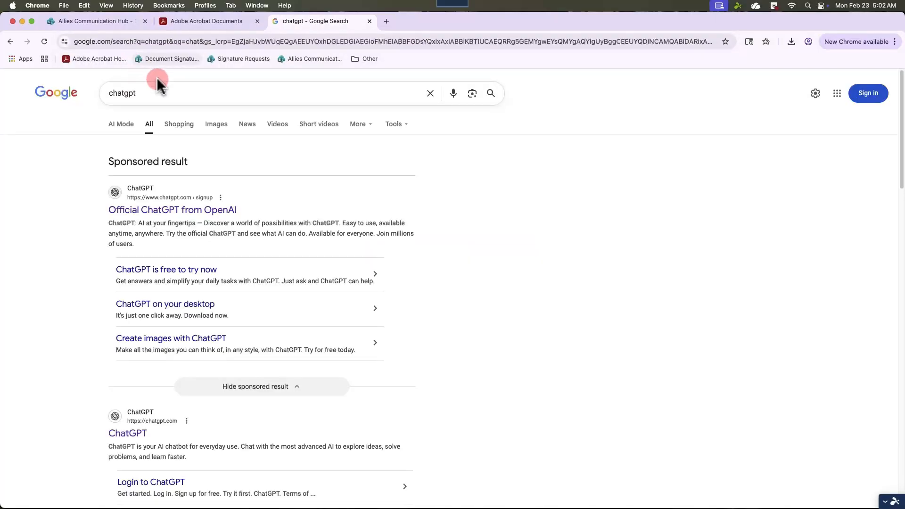
click(153, 212)
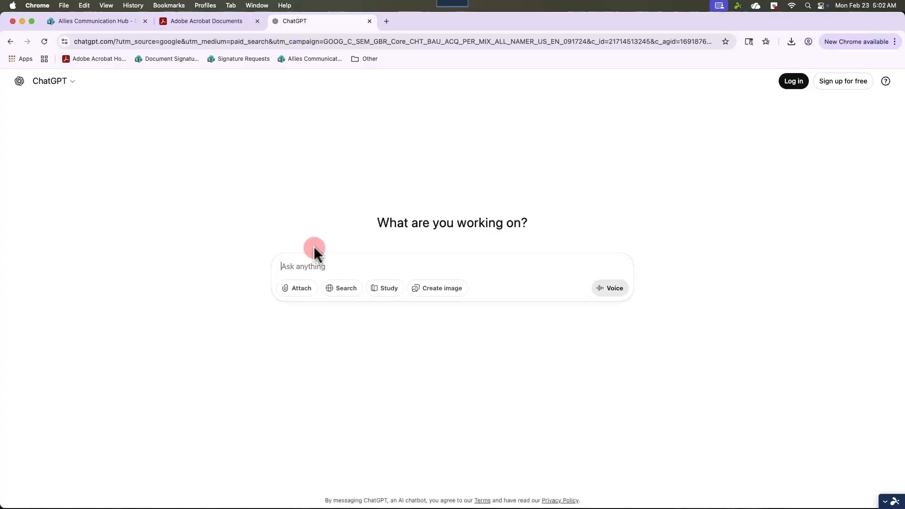
Step: Paste the copied template link into the ChatGPT prompt, add "get id" and submit it
right_click(291, 266)
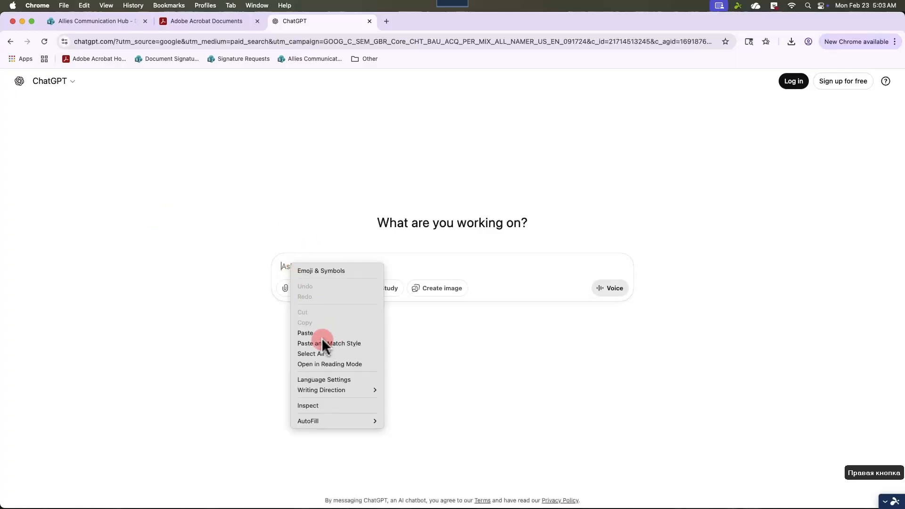
click(304, 332)
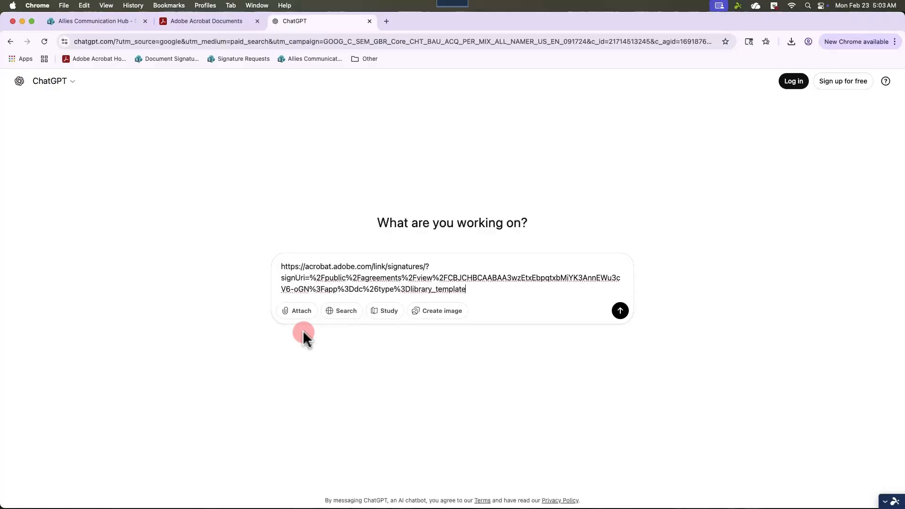
text(get id)
click(620, 312)
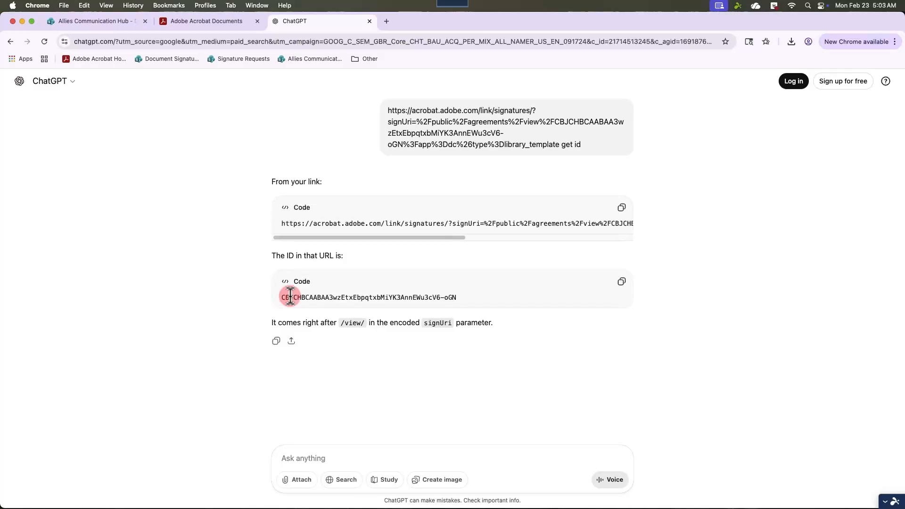
Step: Copy the complete template ID from ChatGPT's answer
drag(290, 295, 448, 296)
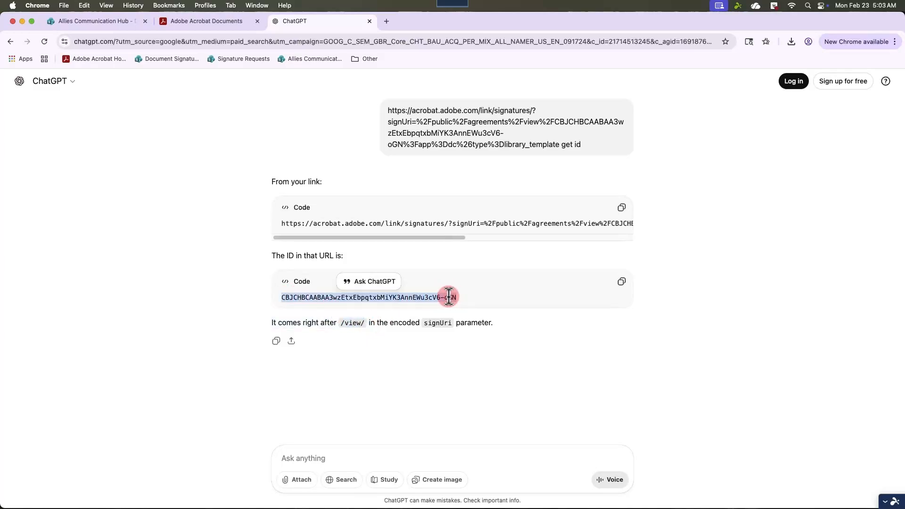
right_click(449, 296)
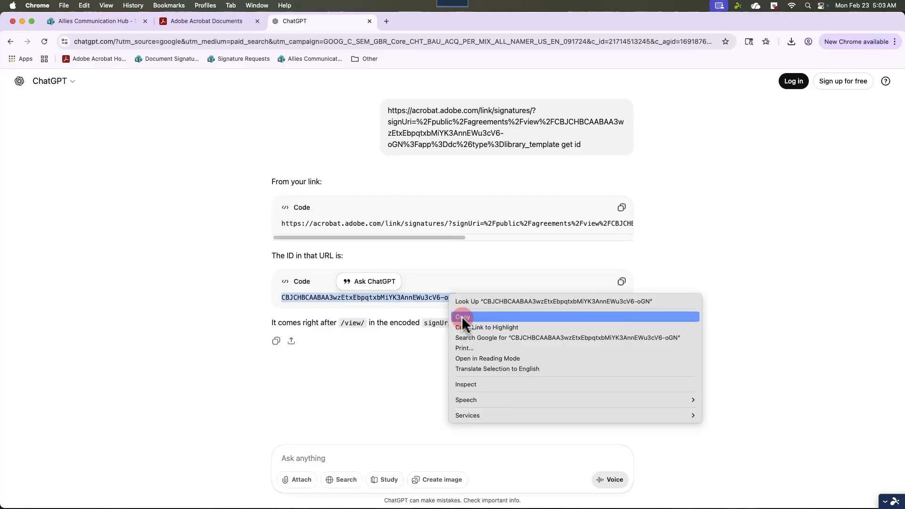
click(462, 317)
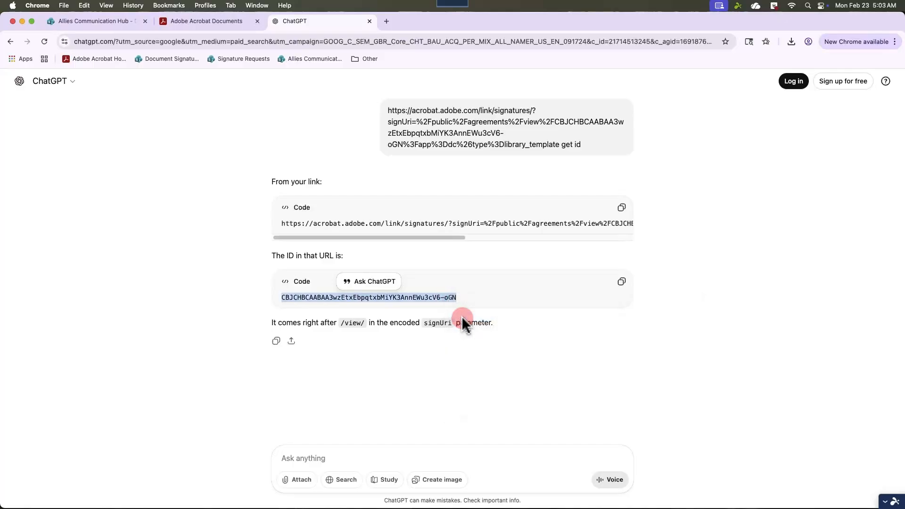
Step: In SharePoint, paste the copied template ID as the sample template's AdobeLibraryTemplateId, save it and close the file details
click(107, 19)
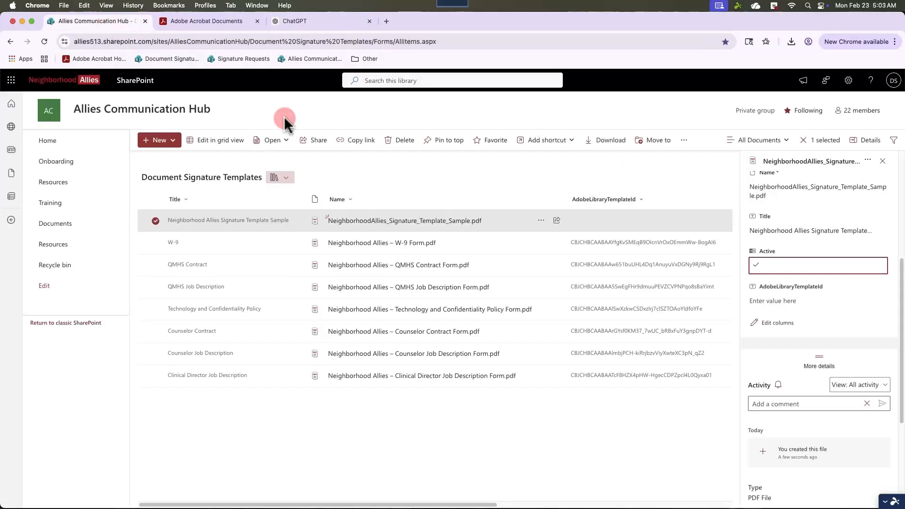
click(577, 220)
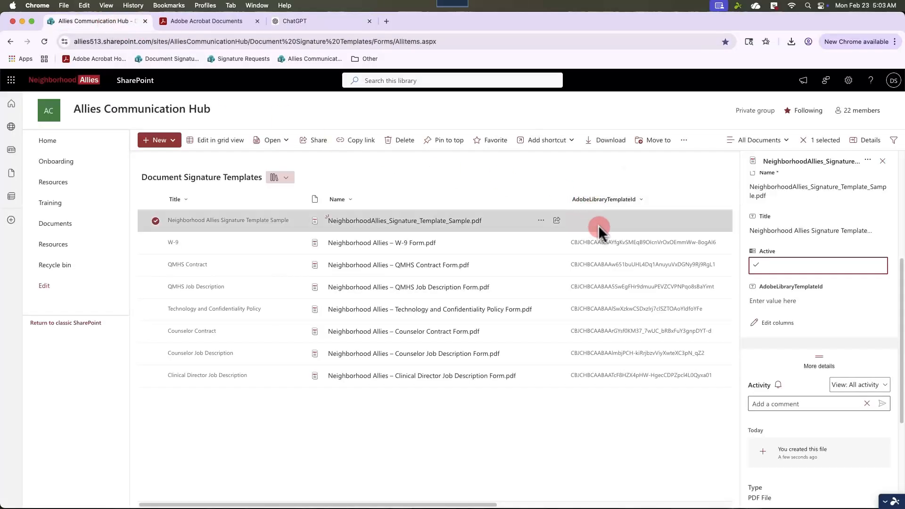
click(770, 302)
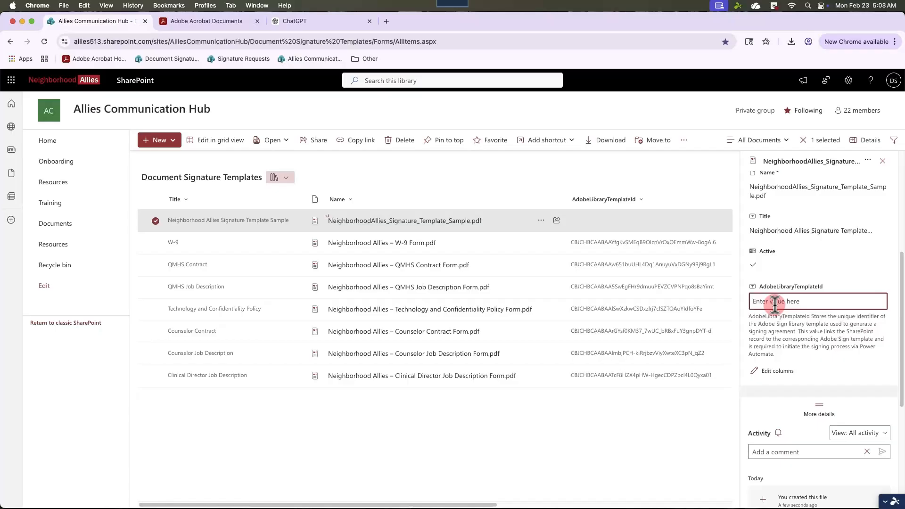
key(super+v)
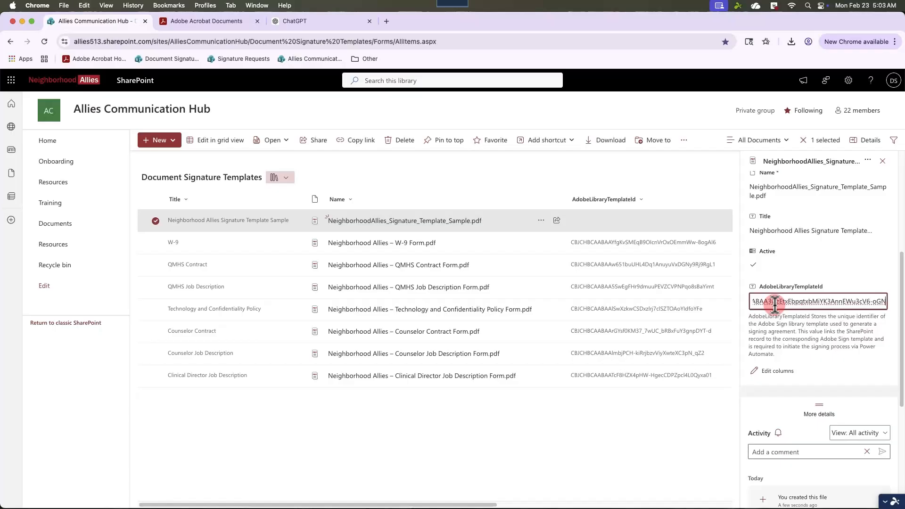
click(793, 330)
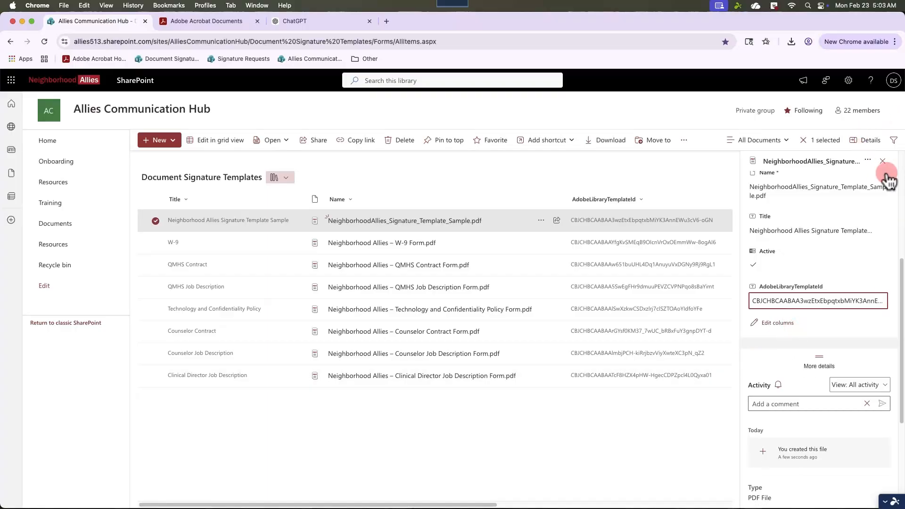
click(882, 162)
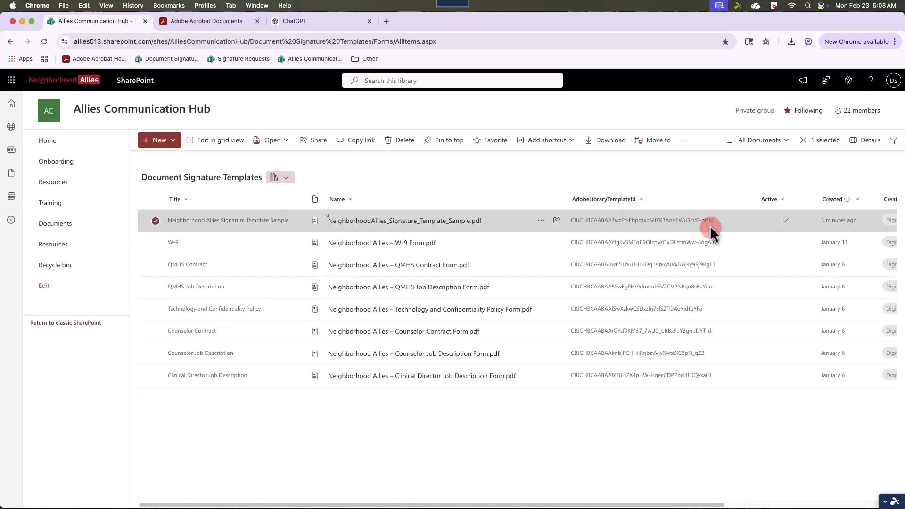
Step: Start a new item in the Signature Requests list with the template Neighborhood Allies Signature Template Sample, and preview that template's PDF
click(240, 58)
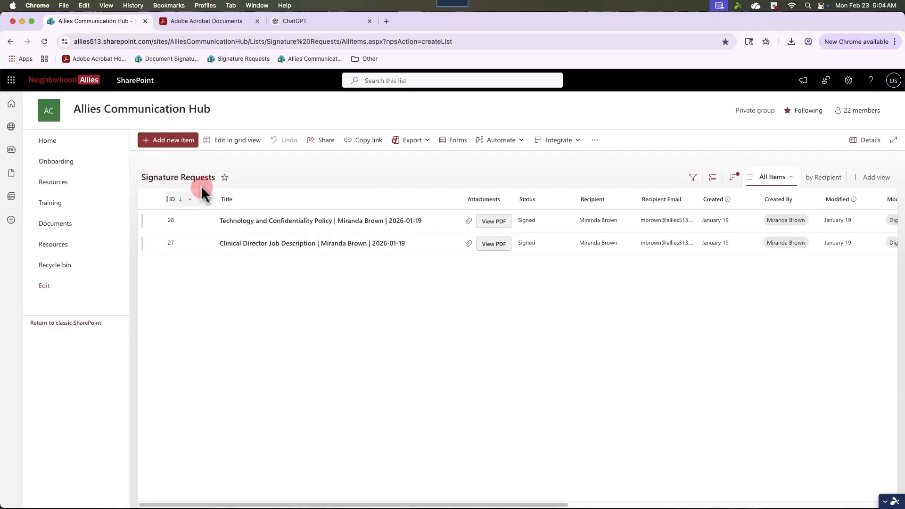
click(163, 146)
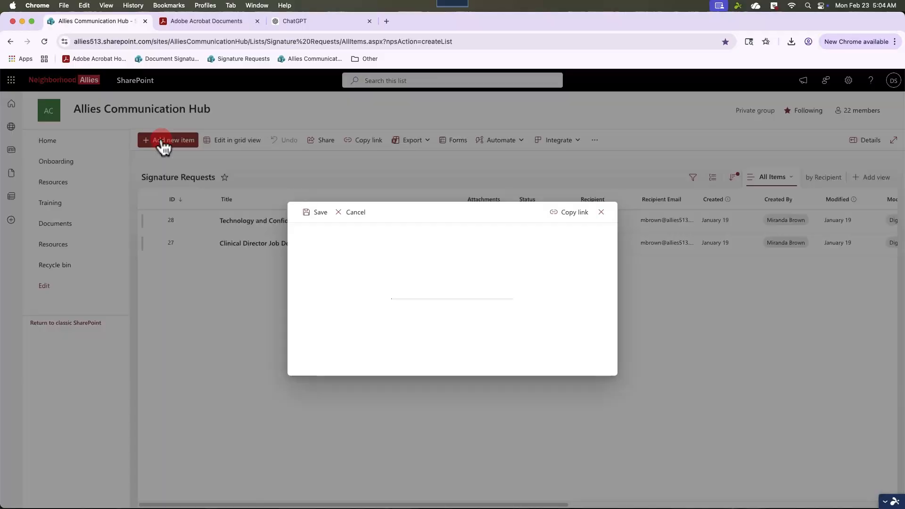
click(487, 253)
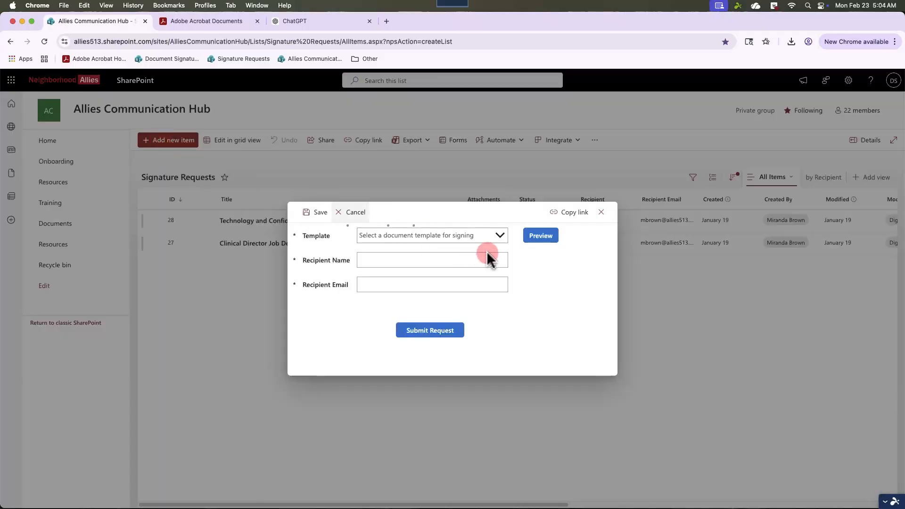
click(500, 233)
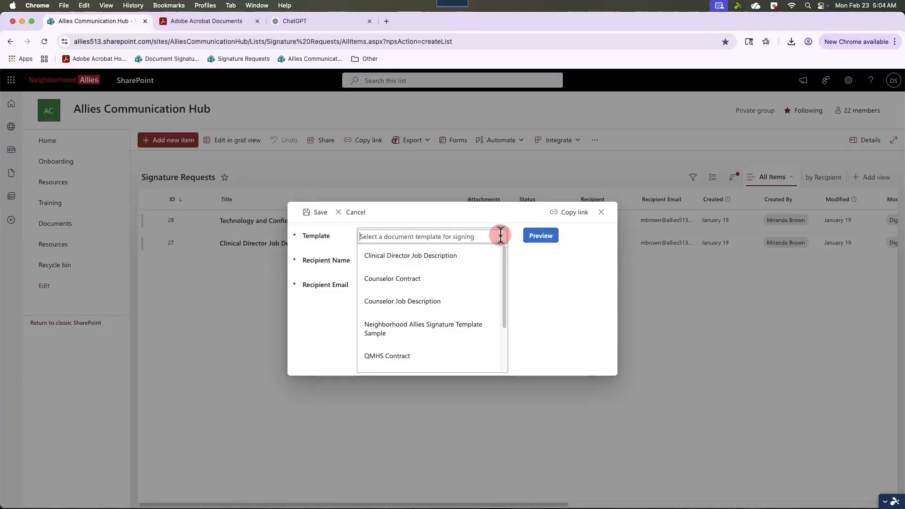
drag(505, 259, 505, 288)
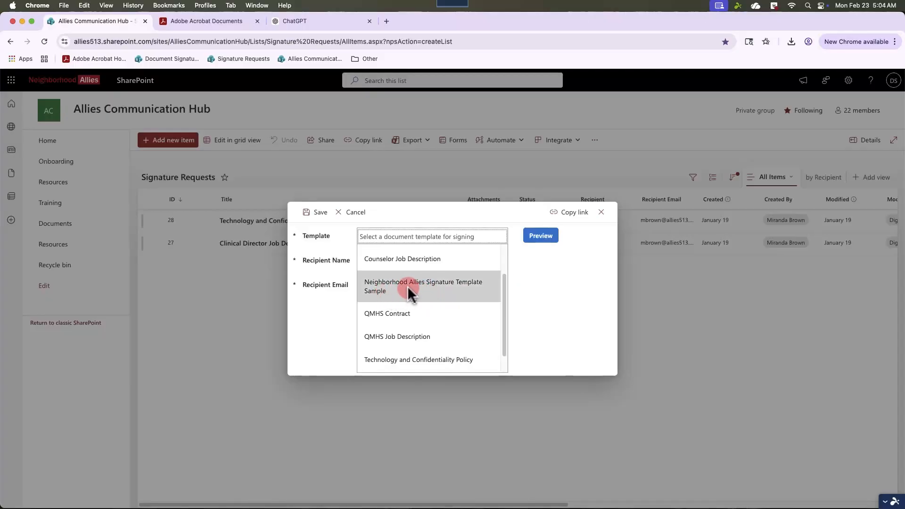
click(408, 286)
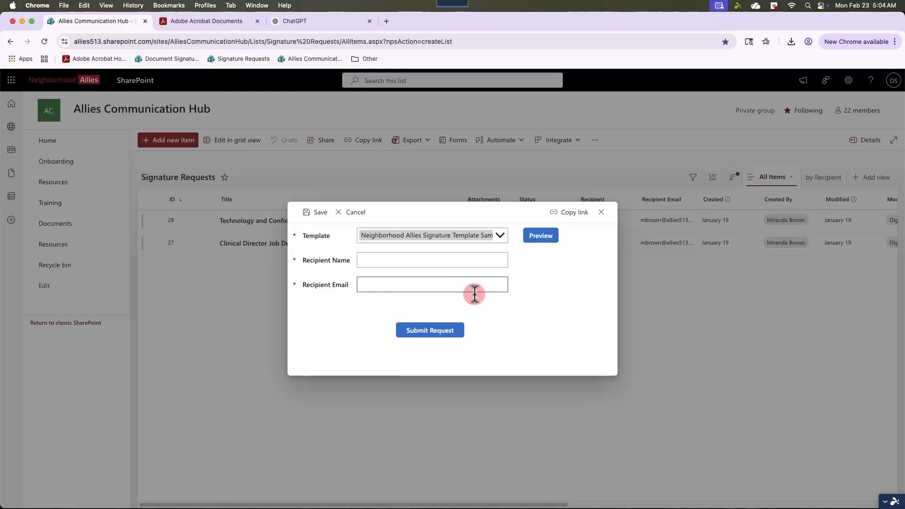
click(539, 238)
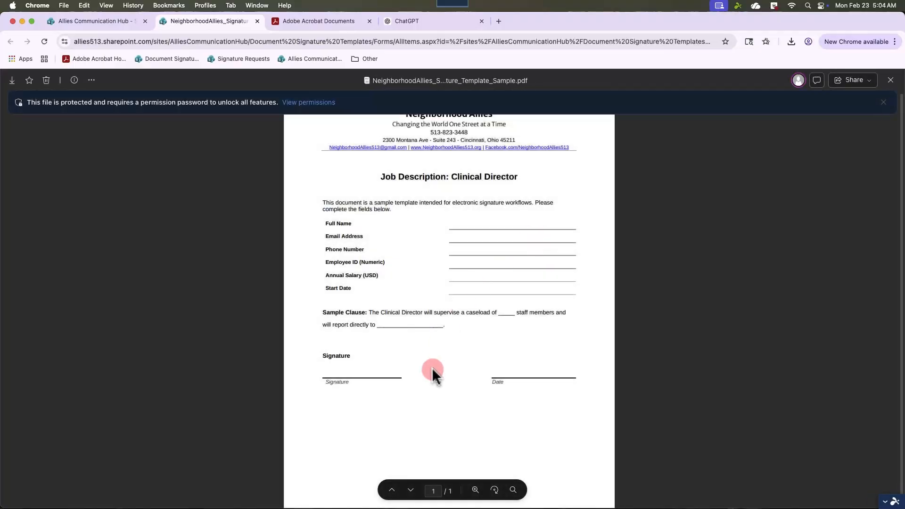
click(258, 21)
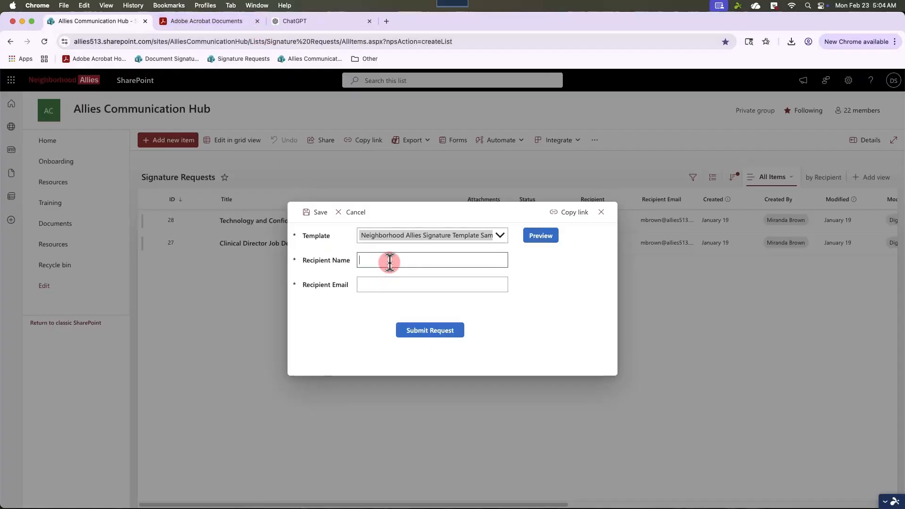
Step: Enter the recipient's name and email in the signature request and submit it
text(Digital Support)
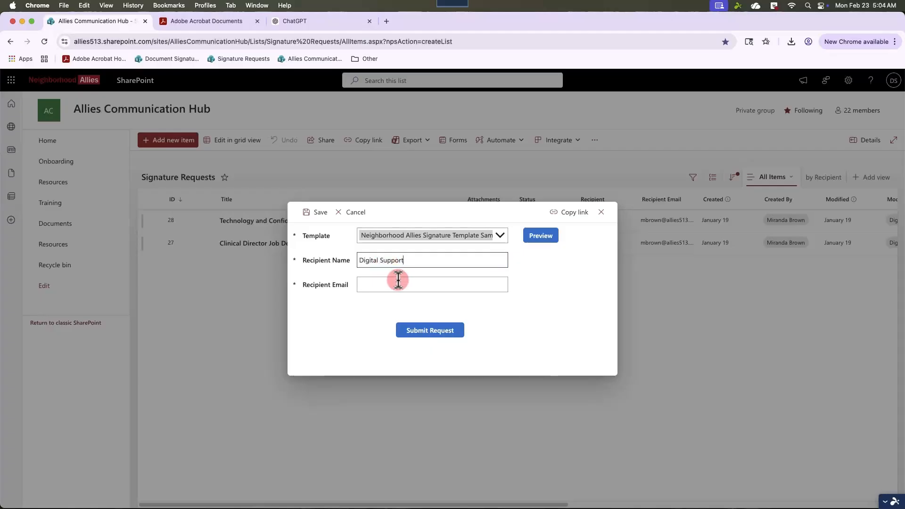
click(399, 280)
key(super+v)
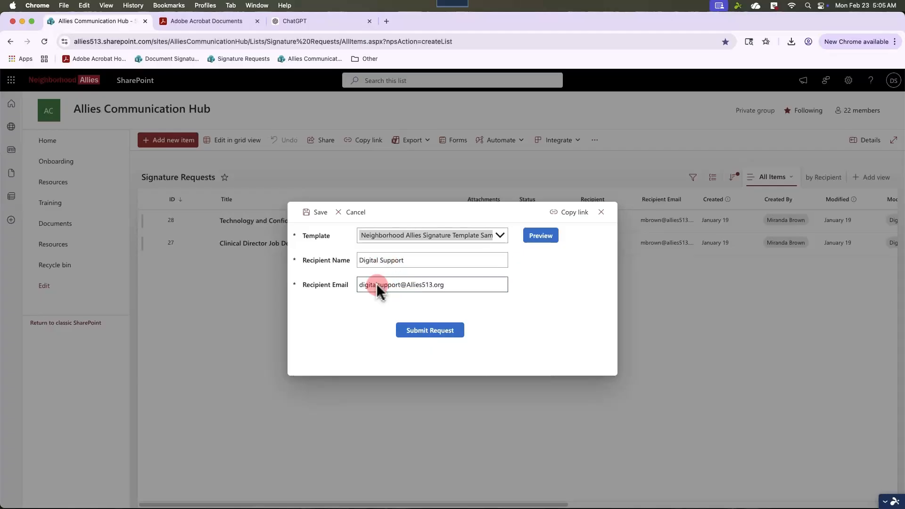
click(423, 331)
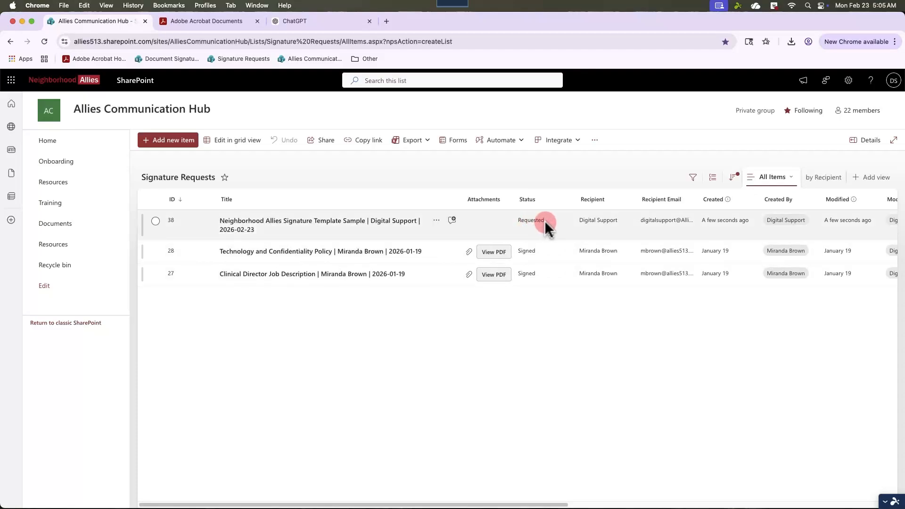
Step: Open the Outlook mailbox in a new browser tab and open today's Adobe Acrobat Sign signature request email
click(386, 21)
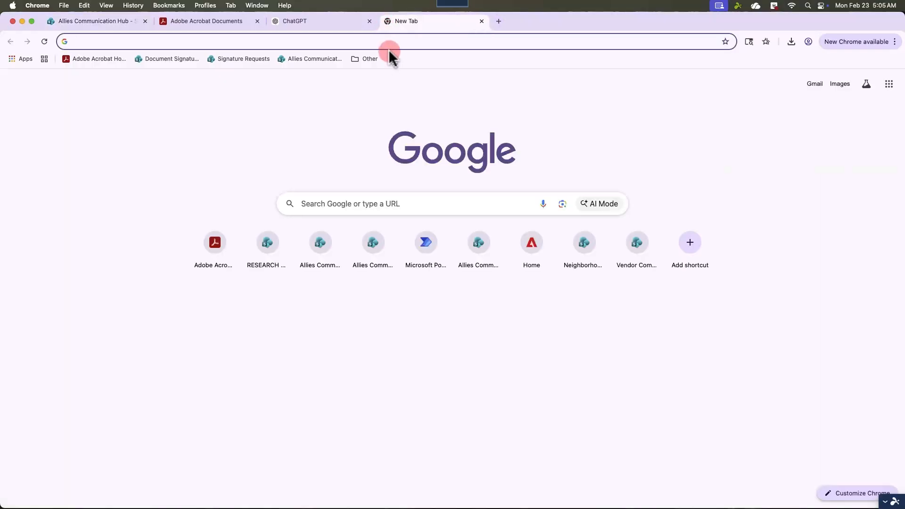
text(ou)
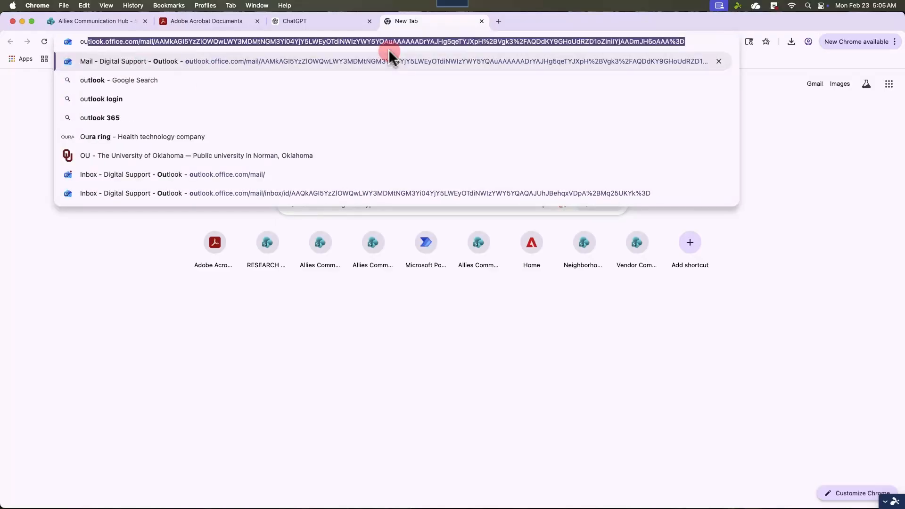
key(Return)
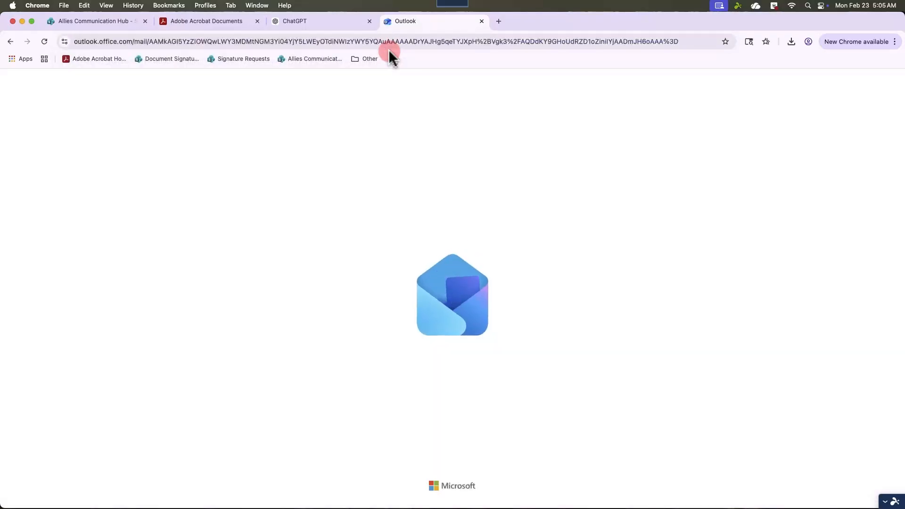
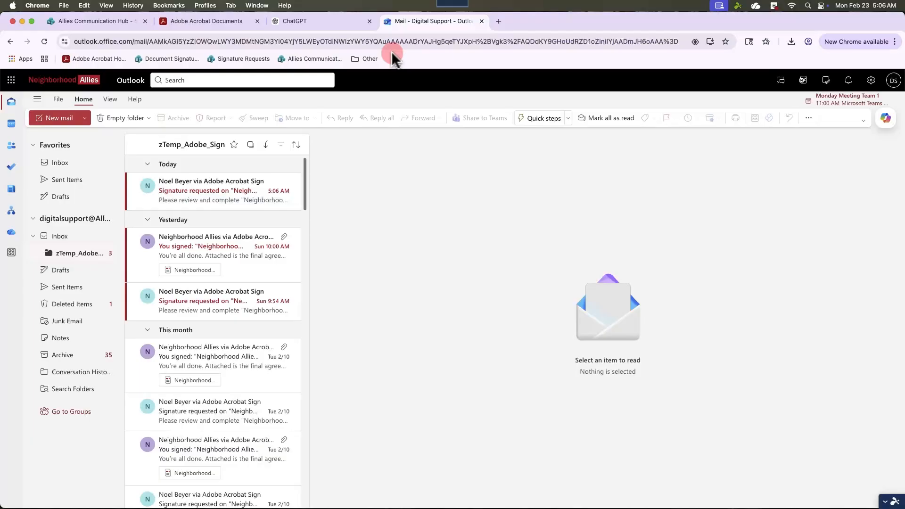
click(184, 190)
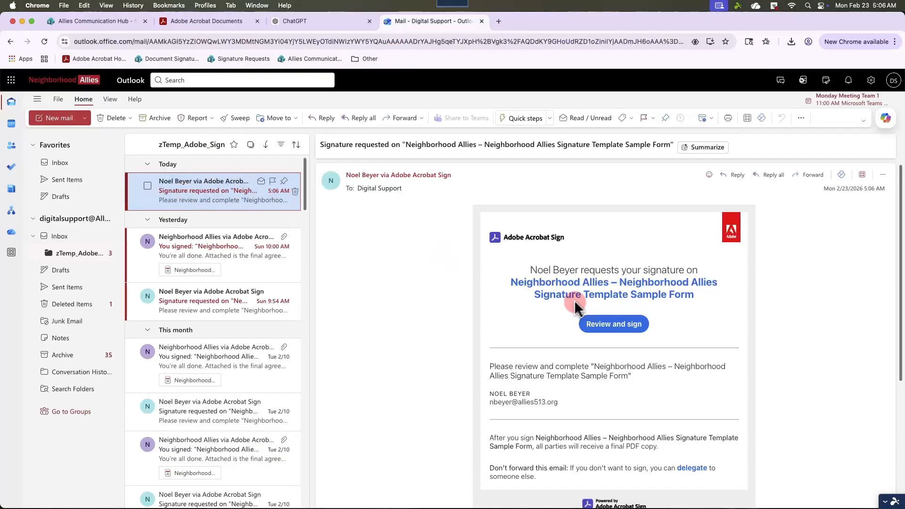
Step: Copy the email's "Review and sign" link, open it in the other browser window and accept the terms to continue to the document
right_click(603, 321)
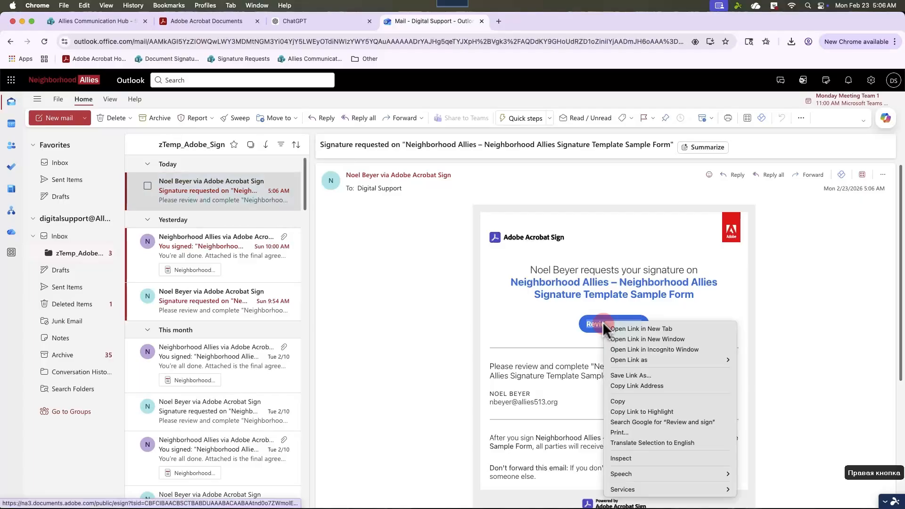
click(632, 385)
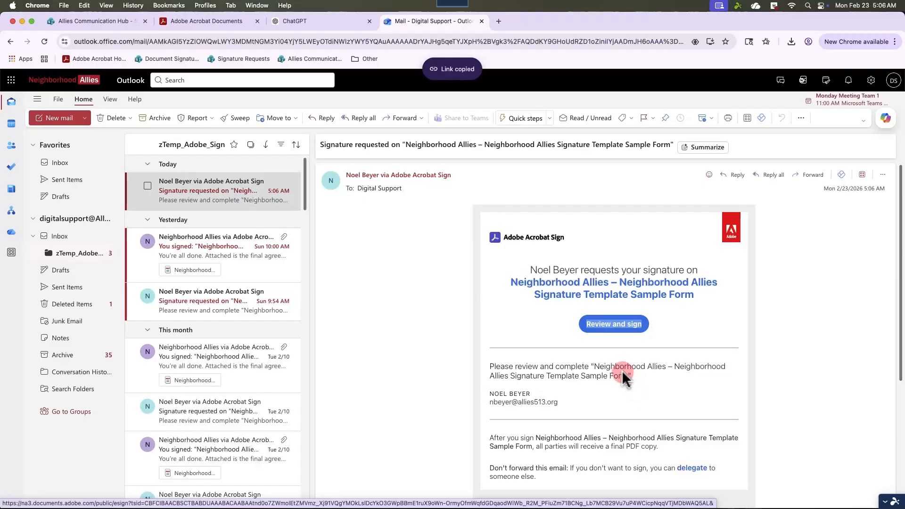
key(super+grave)
click(188, 41)
key(super+v)
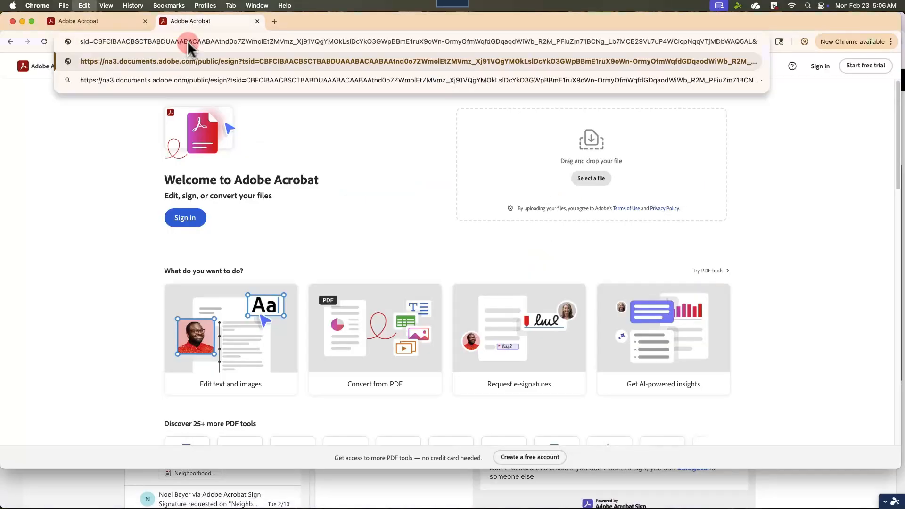
key(Return)
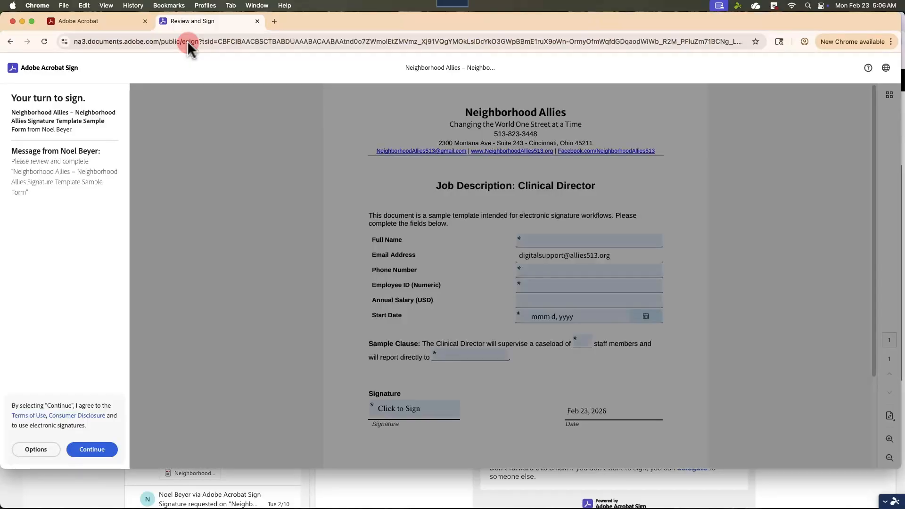
click(100, 450)
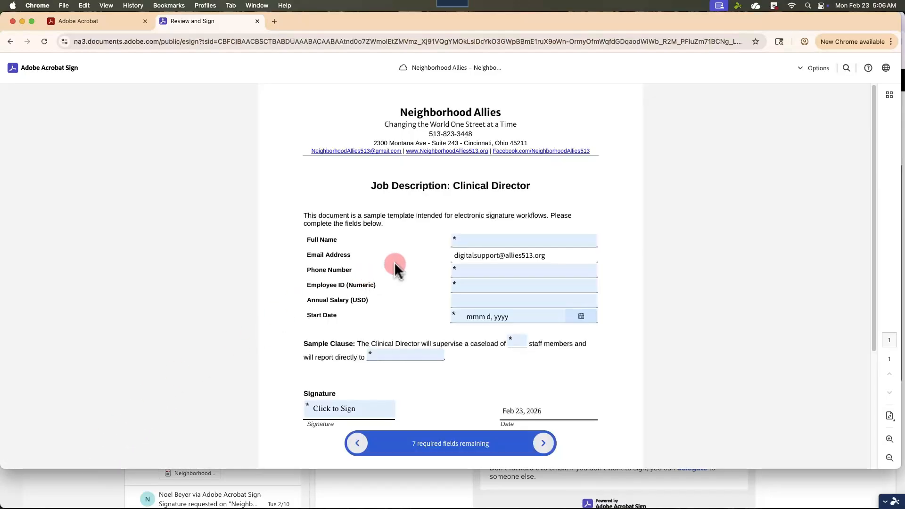
Step: Fill in the signer's full name, phone number and numeric employee ID on the Clinical Director form
click(459, 241)
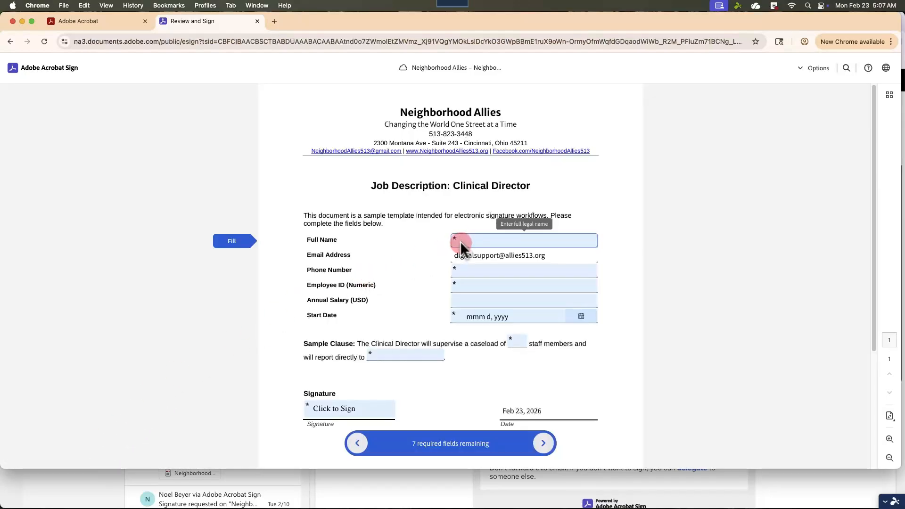
text(Digital Su)
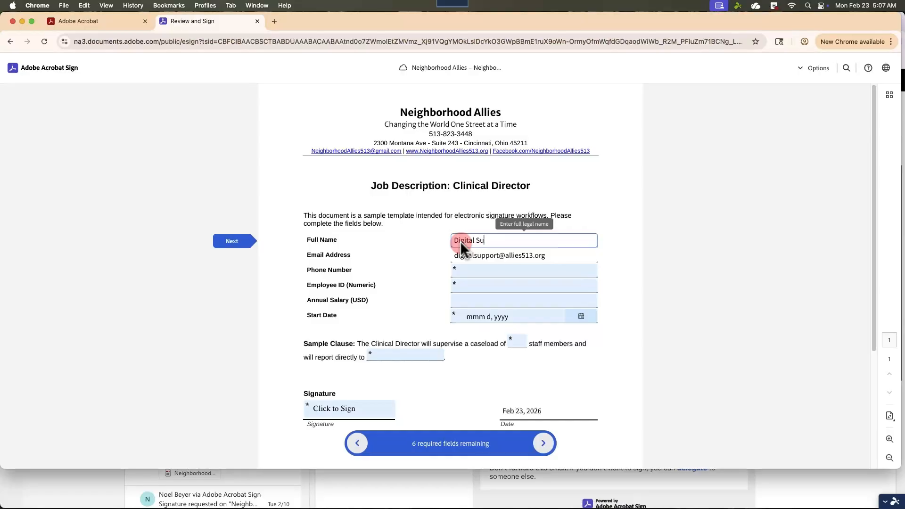
text(pport)
click(471, 273)
text(322 223 )
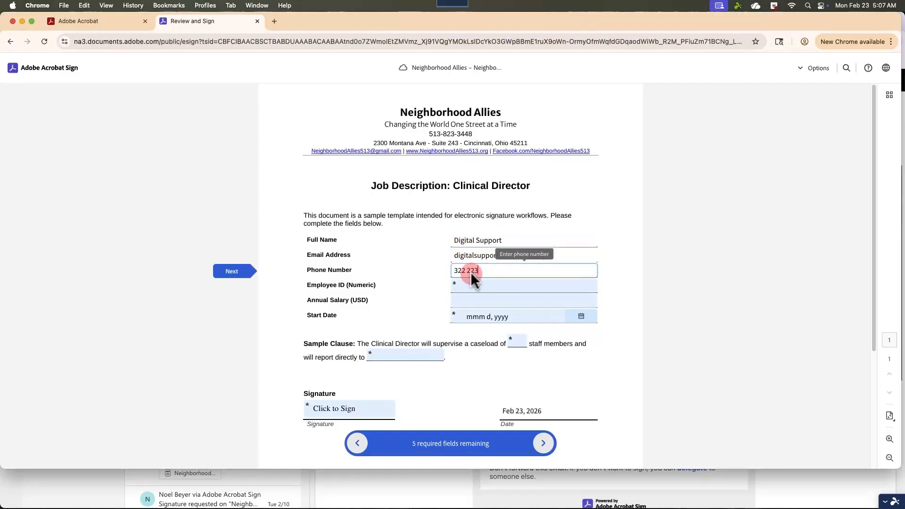
text(322)
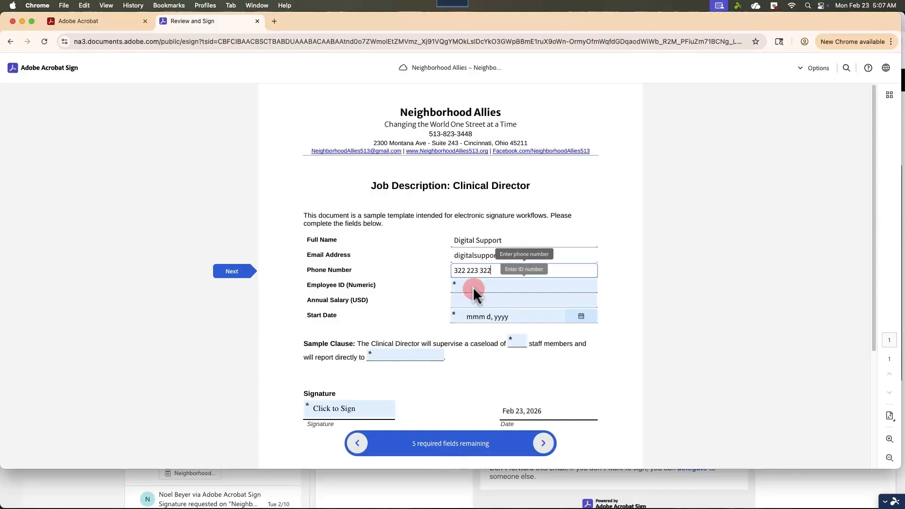
click(473, 288)
text(1)
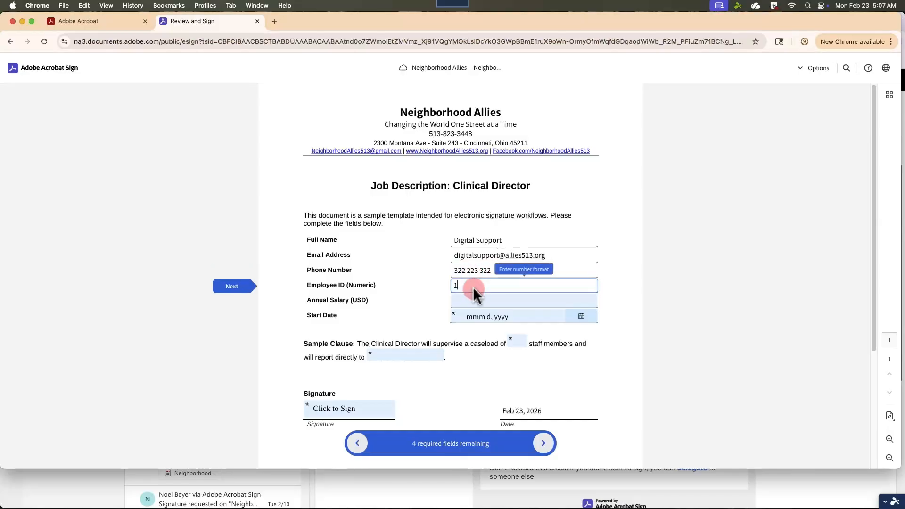
text(2345678)
Step: Set the annual salary to 12000 and the start date to Mar 29, 2026
click(479, 297)
text(12000)
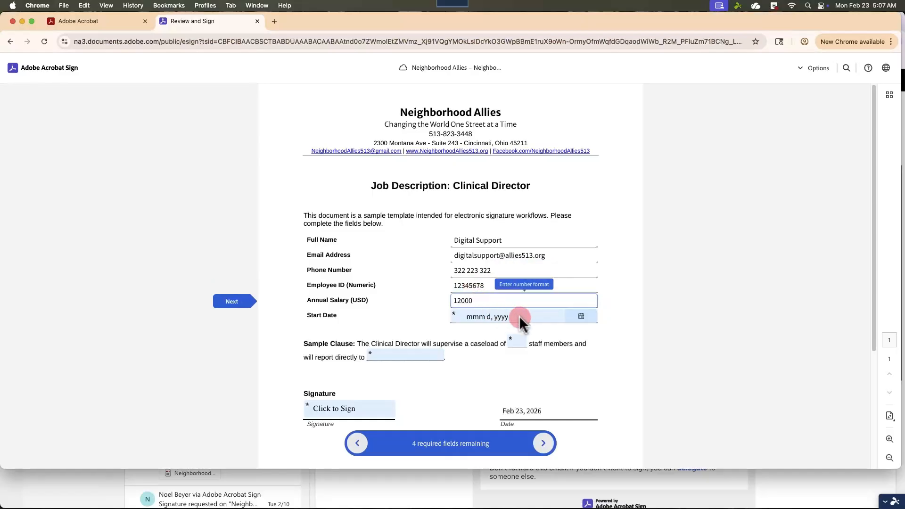
click(581, 316)
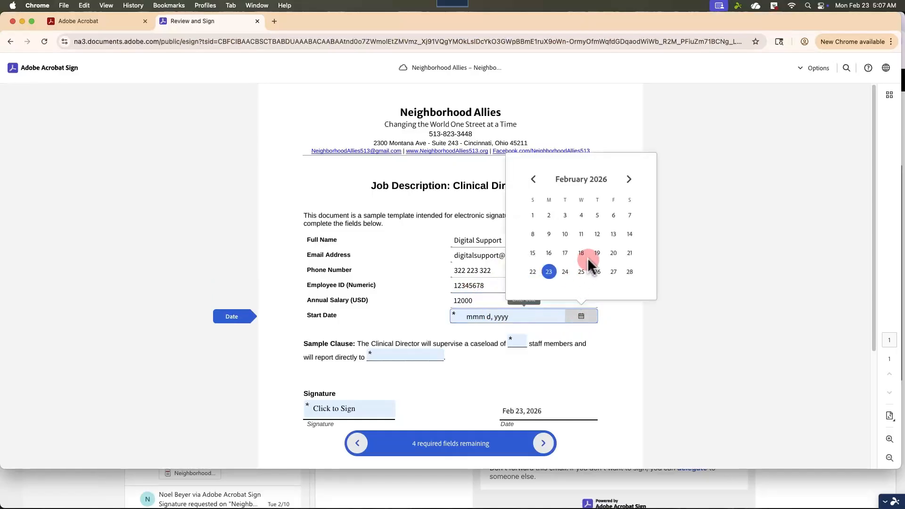
click(628, 180)
click(532, 272)
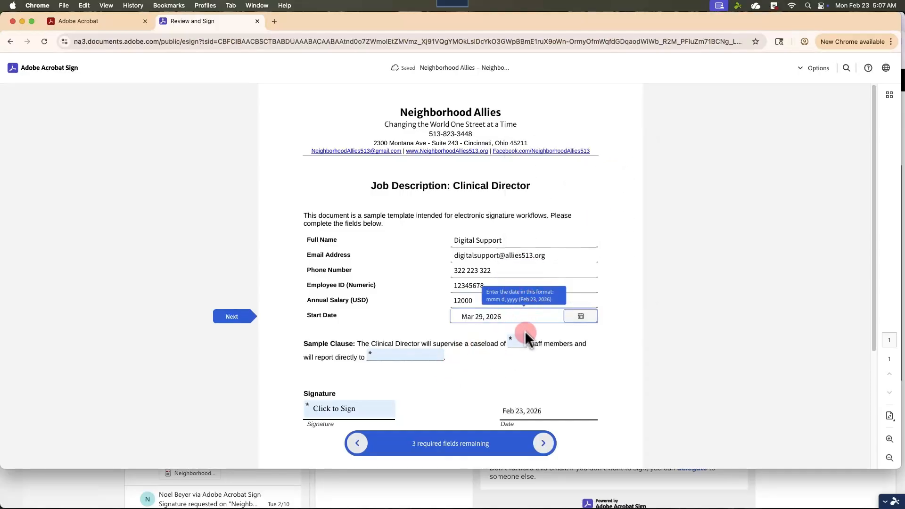
Step: Complete the Sample Clause with a caseload of 86 staff members and "Report" as the direct reporting line
click(516, 339)
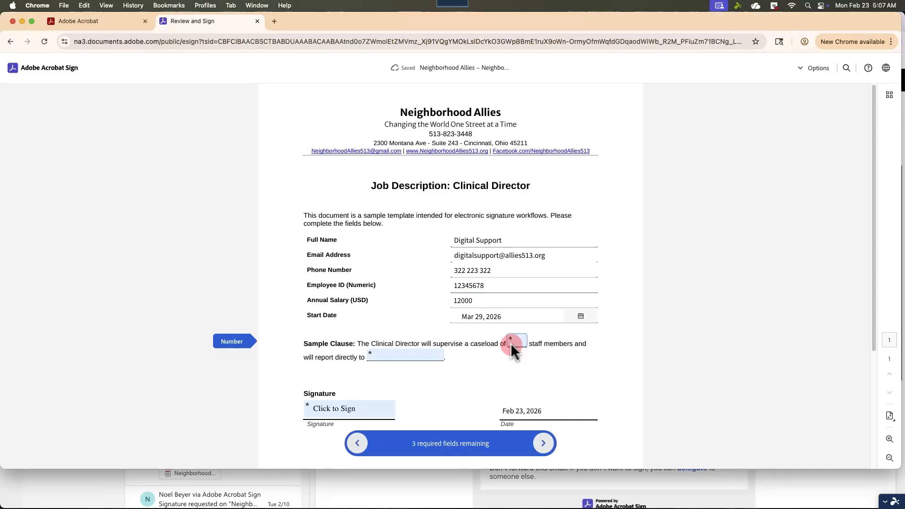
text(86)
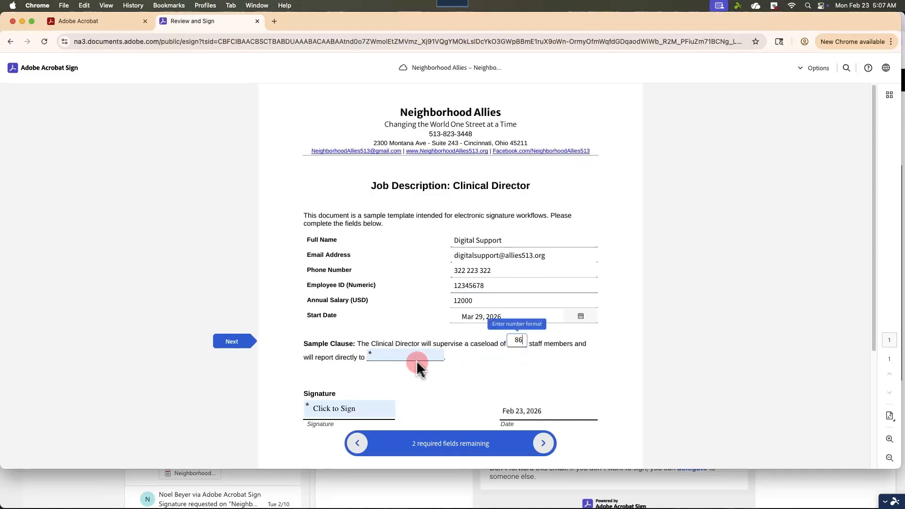
click(402, 354)
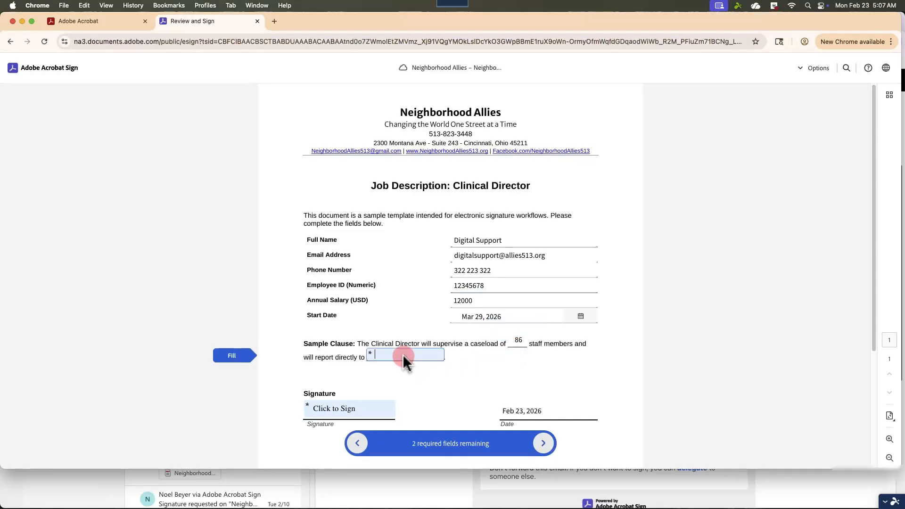
text(Report)
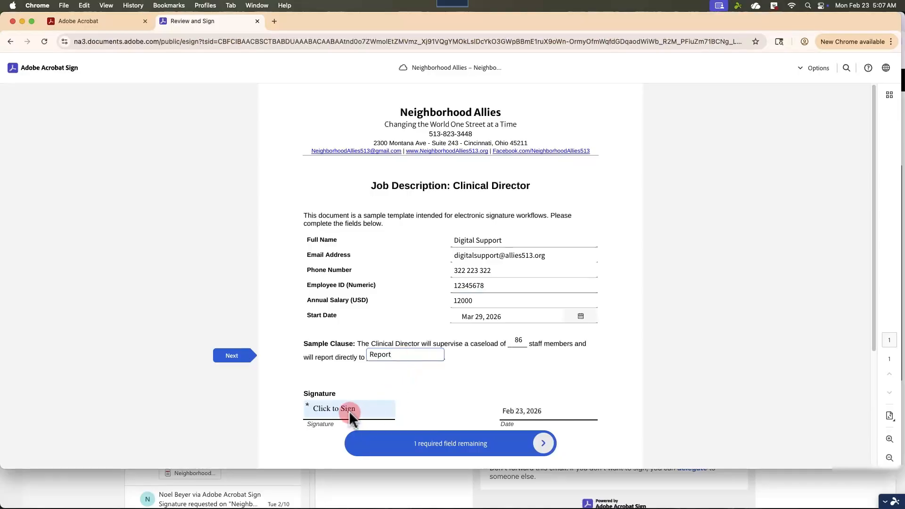
Step: Sign the document with a hand-drawn signature and the signer's full name, and submit it
click(348, 411)
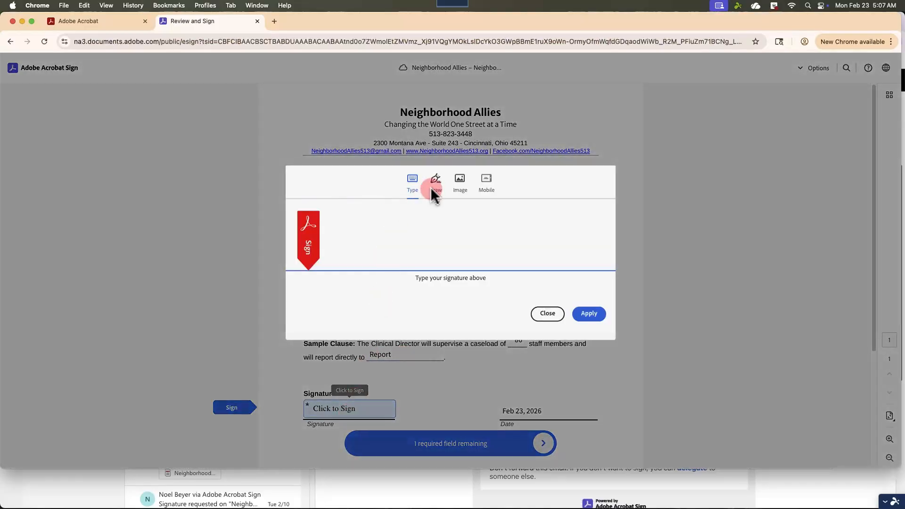
click(431, 186)
click(352, 243)
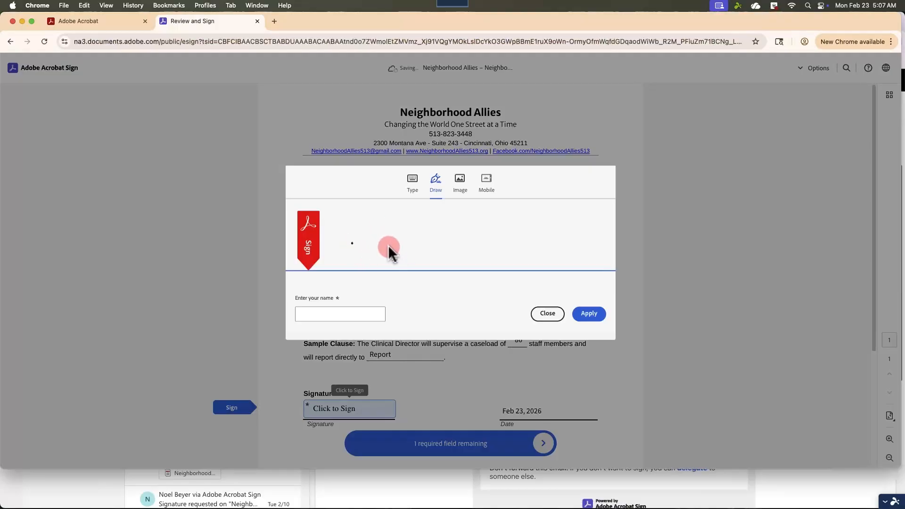
drag(388, 246, 503, 242)
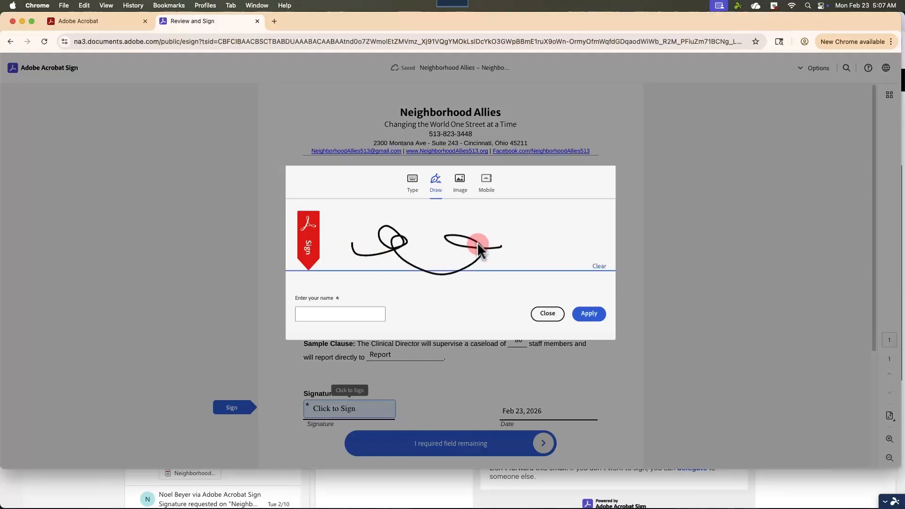
click(335, 319)
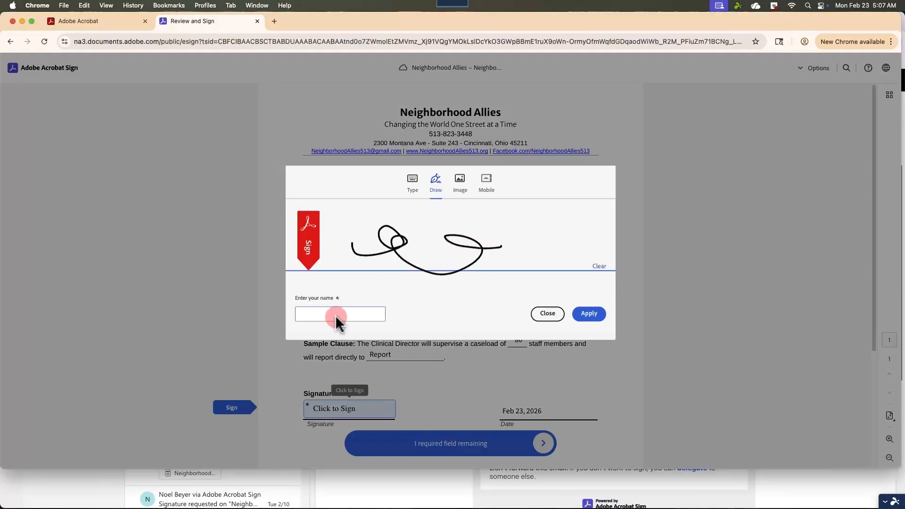
text(Digital Support)
click(589, 313)
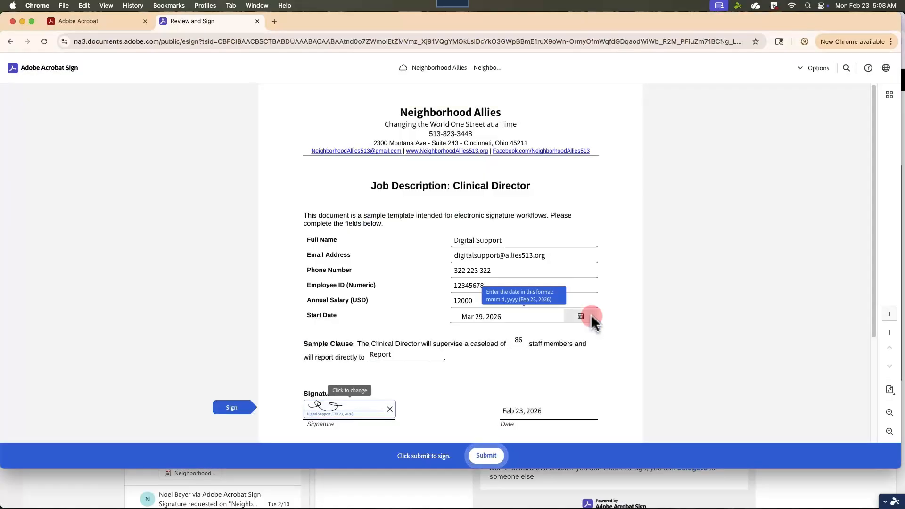
click(486, 456)
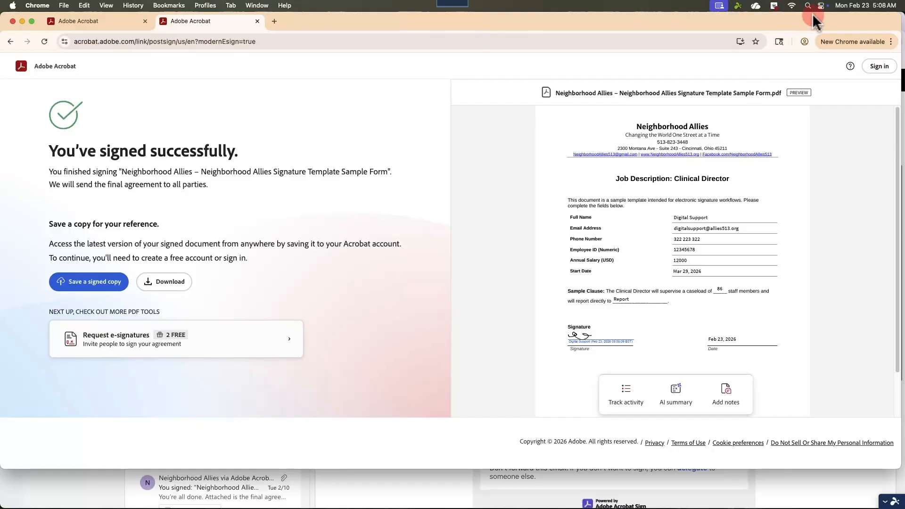
Step: Return to the SharePoint Signature Requests list and check the new request's status and its item details with the attachment
key(super+grave)
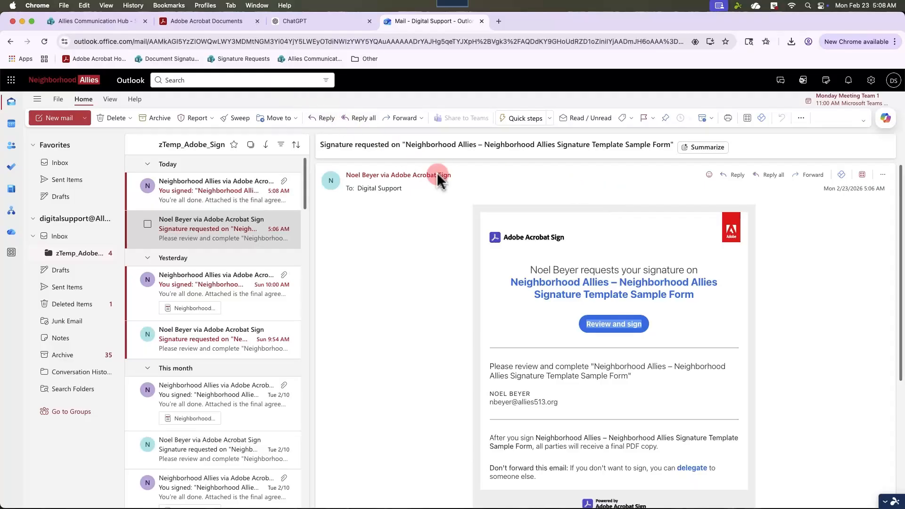
key(super+grave)
drag(522, 219, 518, 218)
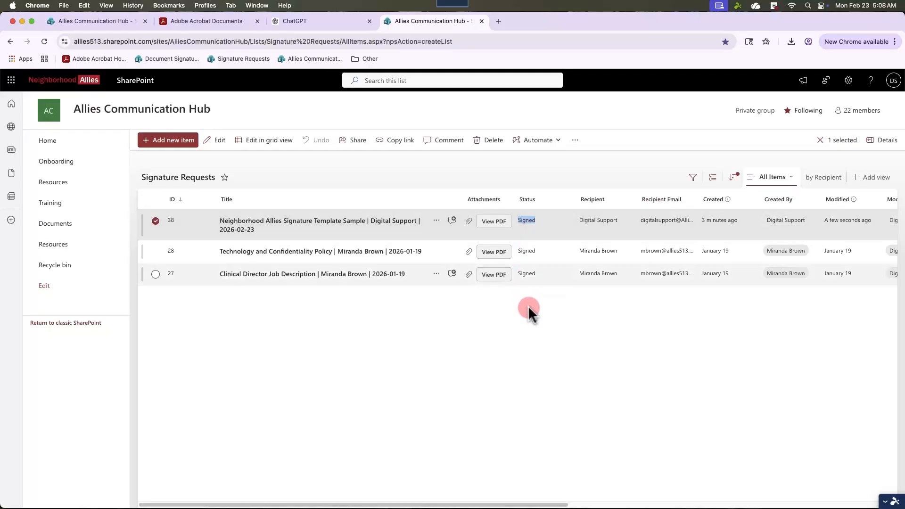
click(268, 219)
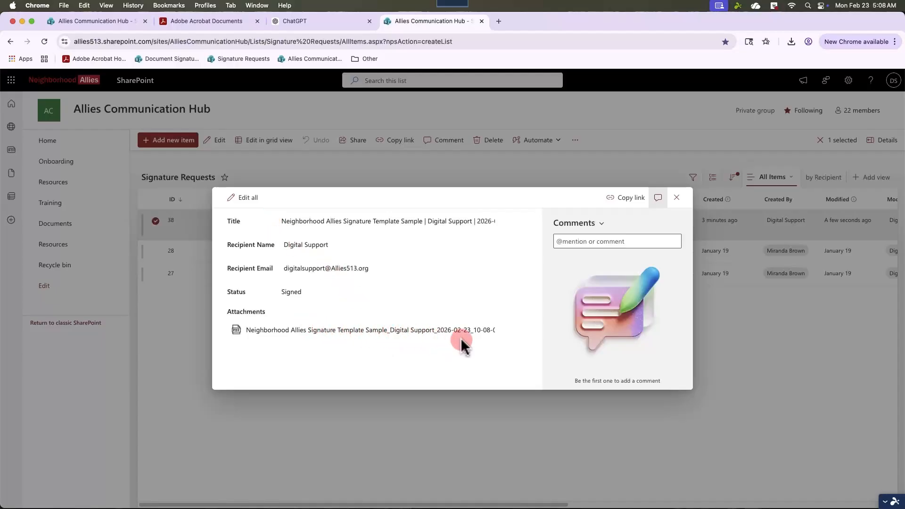
click(676, 197)
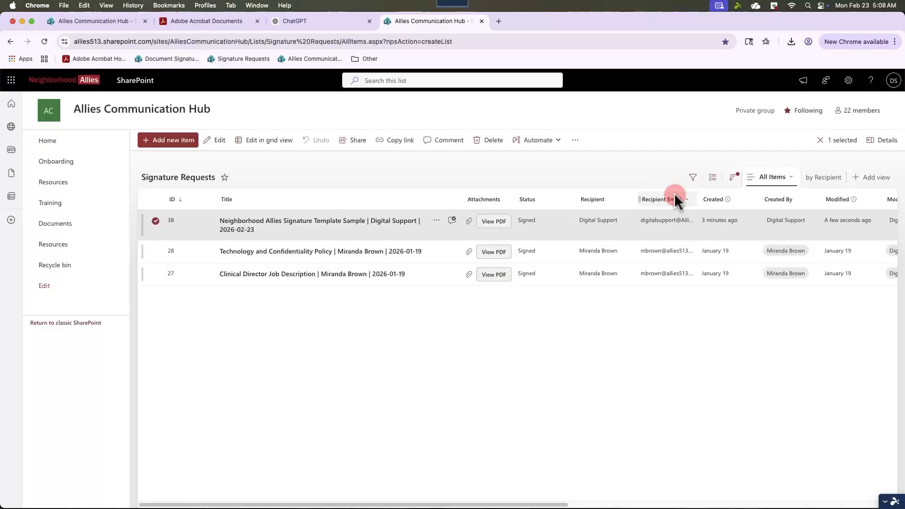
Step: View the new request's signed PDF, examine the completed form and the Final Audit Report, and close the PDF
click(497, 220)
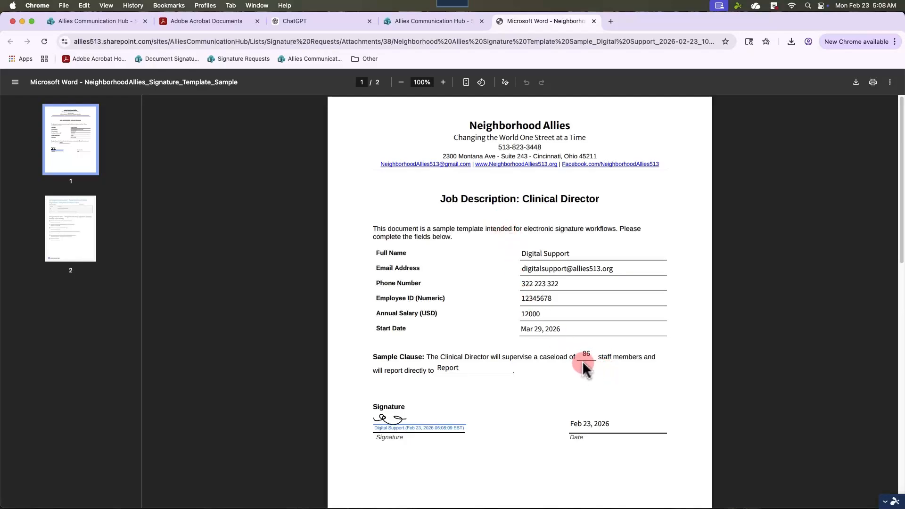
scroll(490, 363, down, 3)
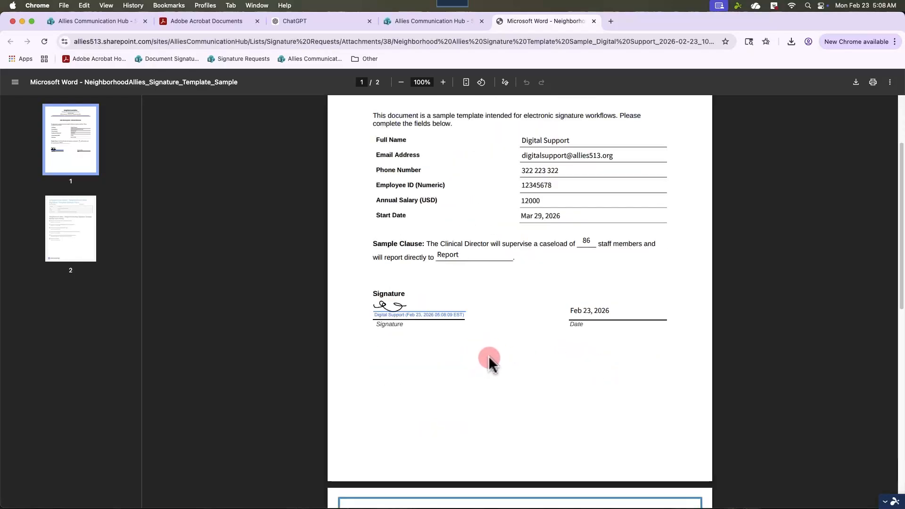
scroll(489, 363, down, 10)
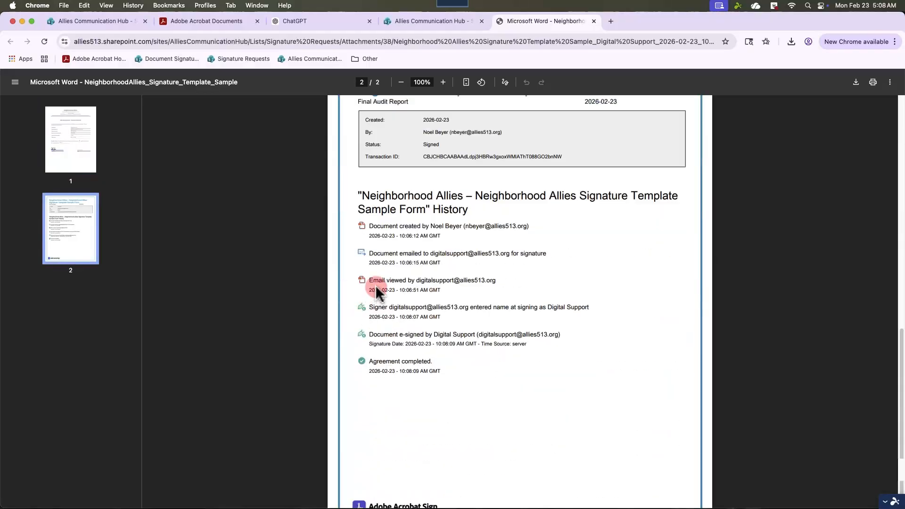
scroll(448, 321, down, 1)
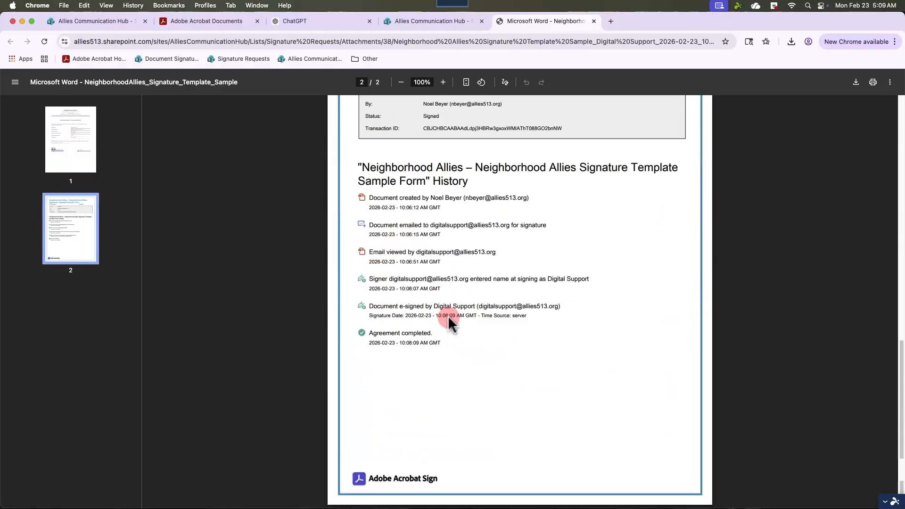
scroll(450, 323, up, 4)
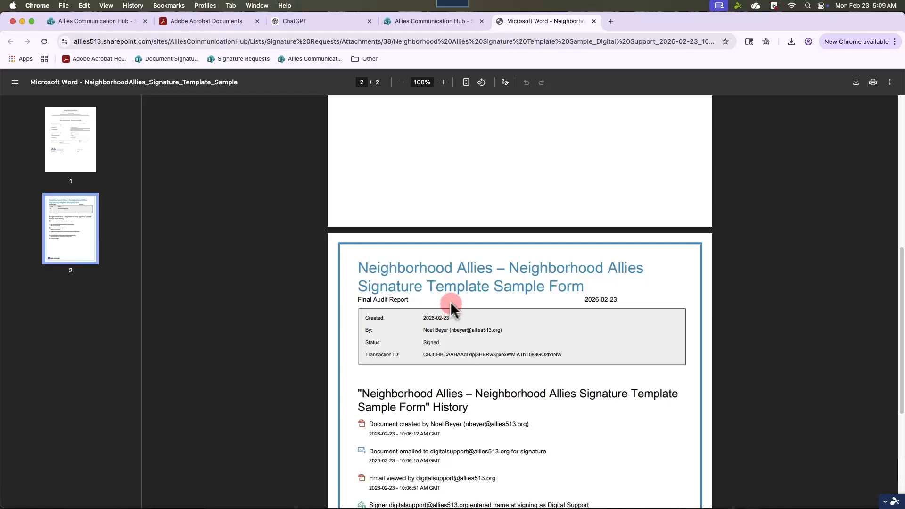
scroll(451, 304, down, 5)
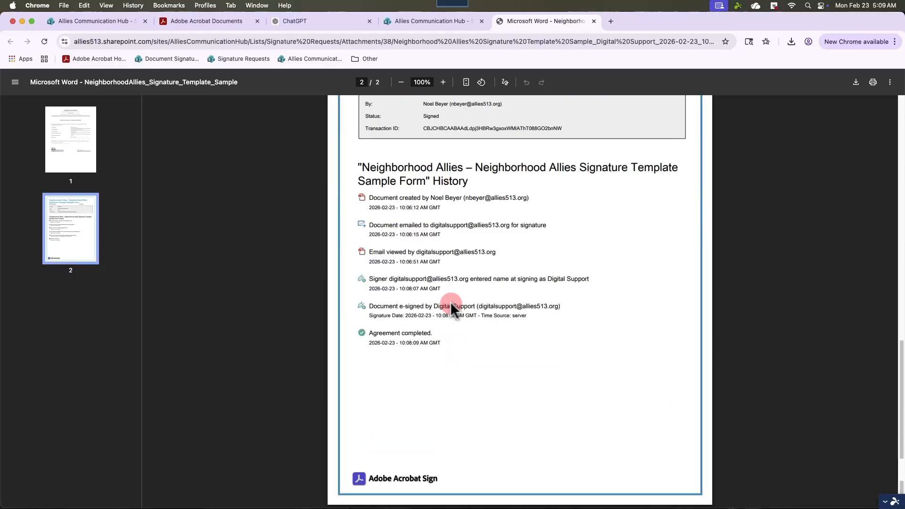
scroll(452, 304, up, 15)
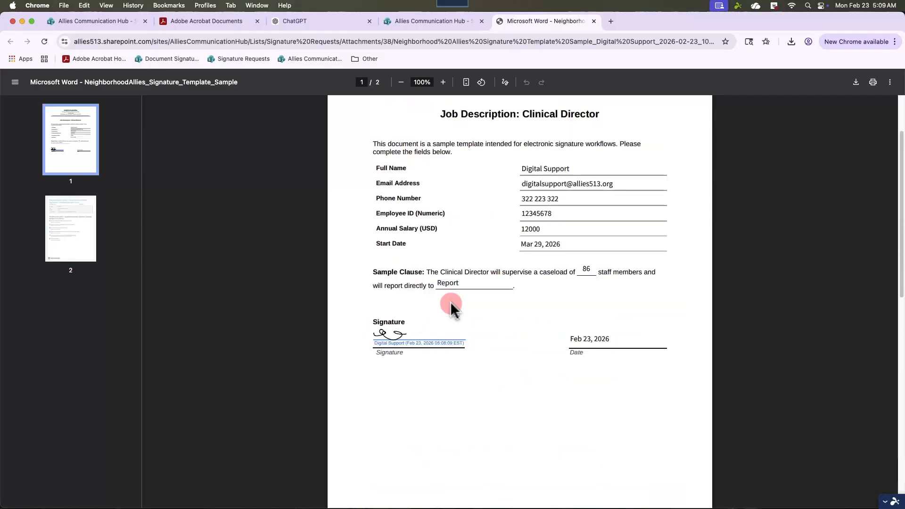
scroll(451, 301, up, 3)
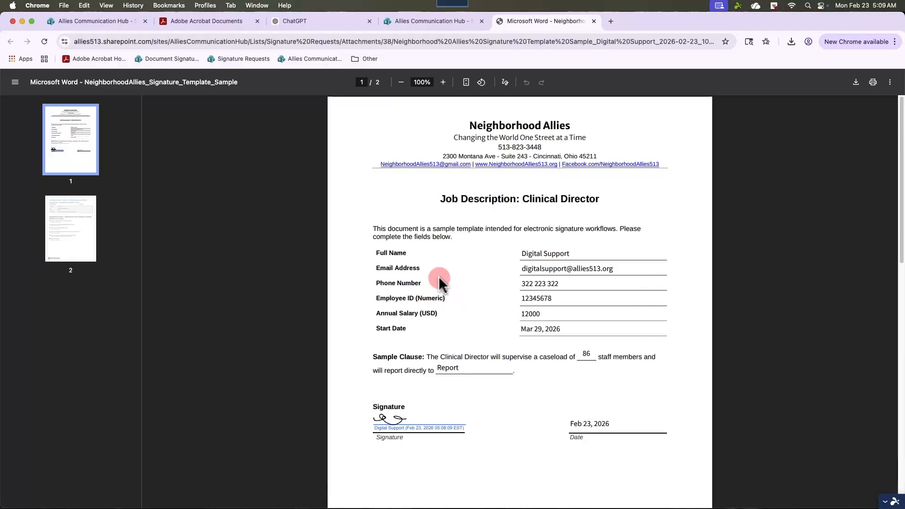
click(594, 21)
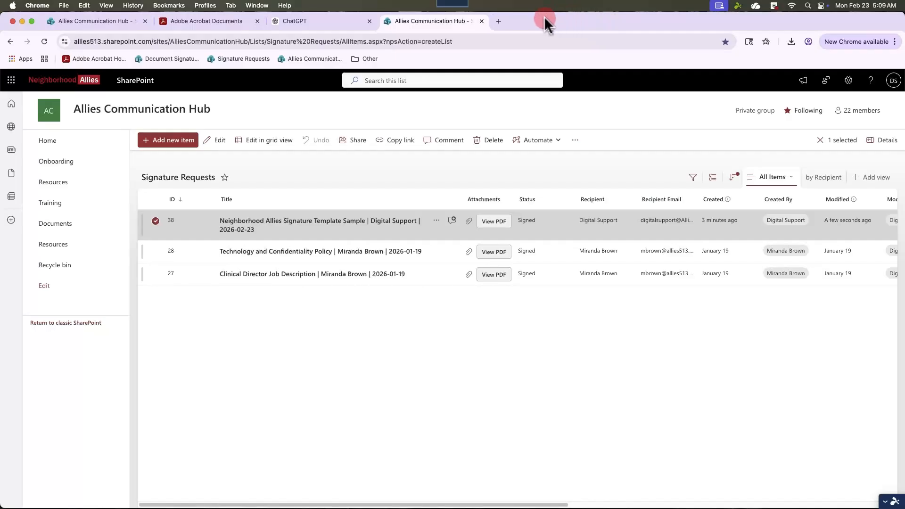
Step: Show the Signature Requests list in the by Recipient view and widen the Title column to fit the titles on one line
click(812, 179)
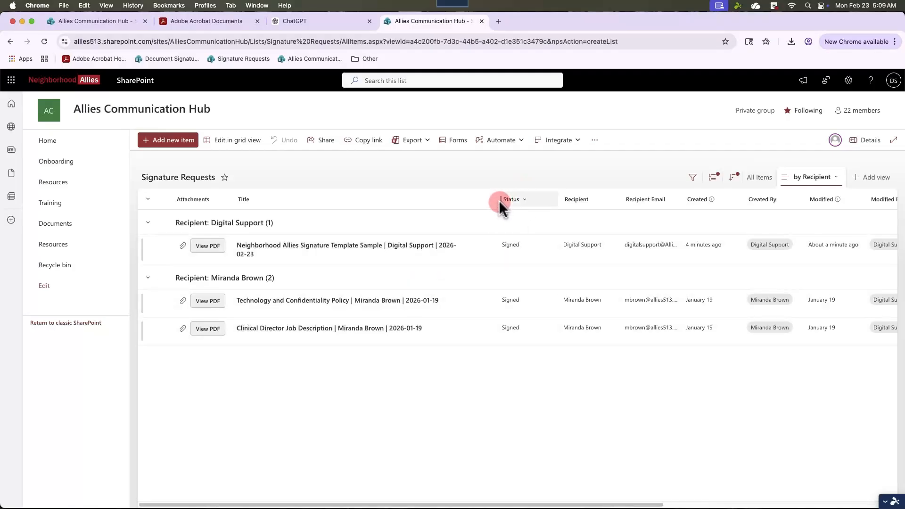
mouse_move(499, 199)
mouse_down()
mouse_move(521, 200)
mouse_move(511, 199)
mouse_up()
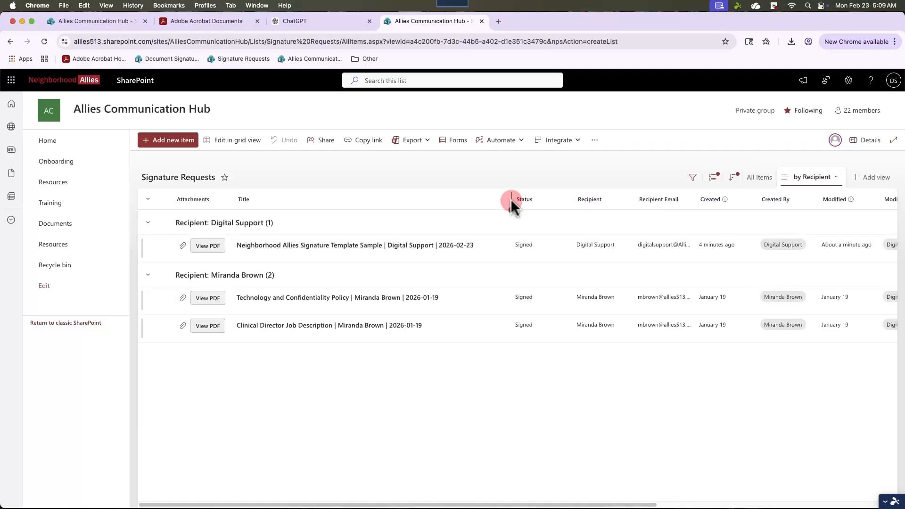